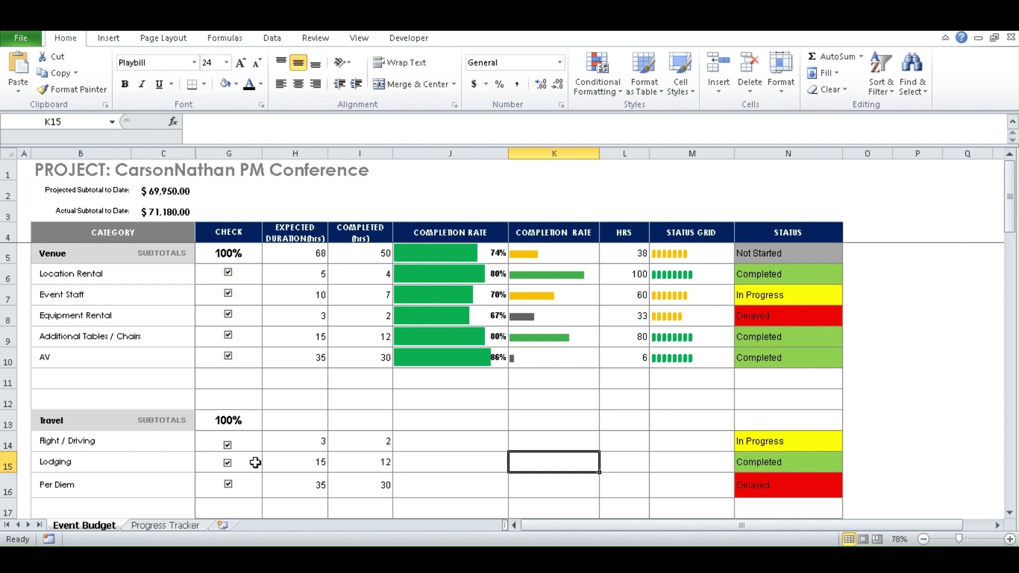
drag(209, 446, 212, 486)
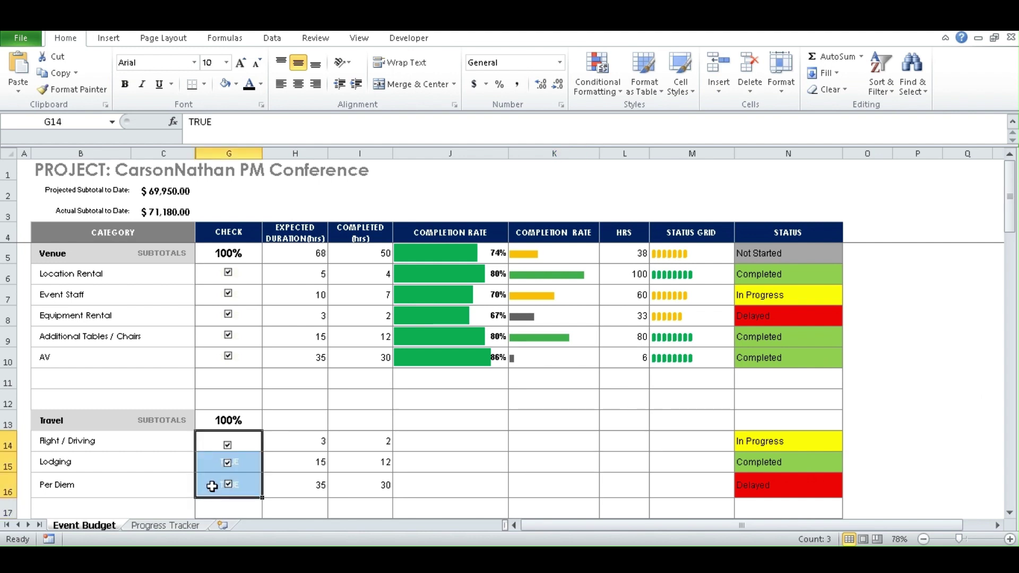
click(433, 443)
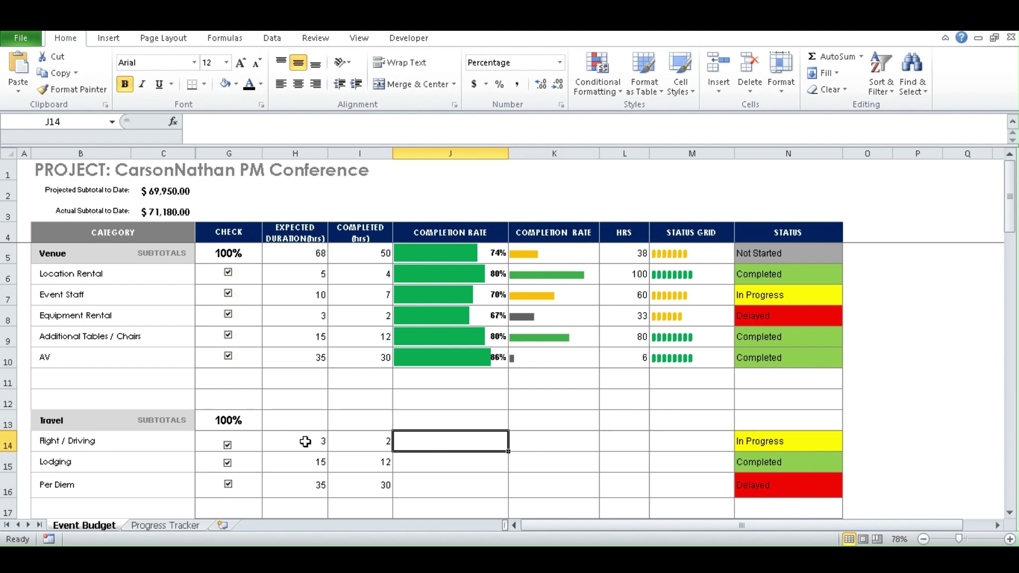
drag(103, 441, 108, 483)
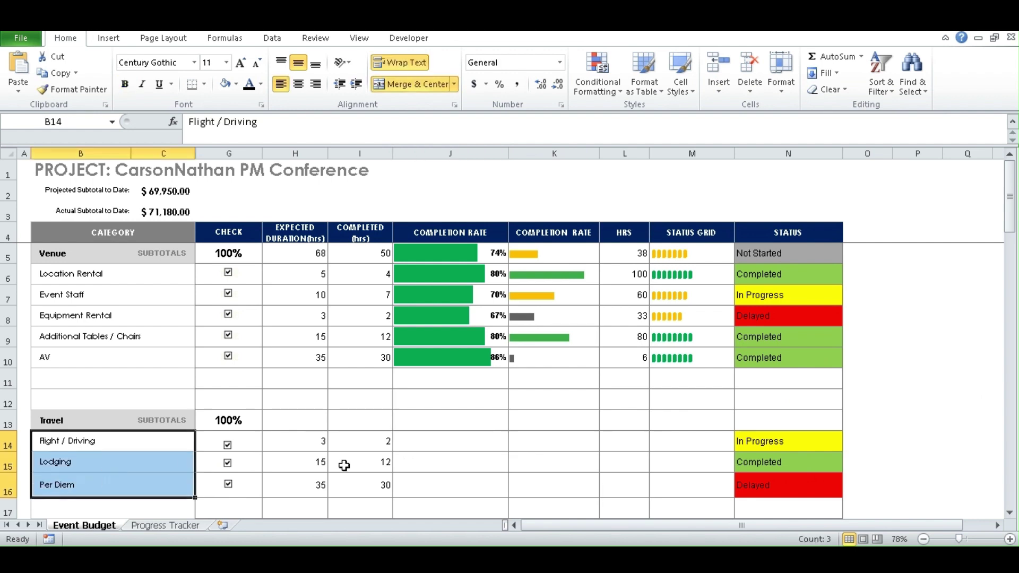
click(438, 445)
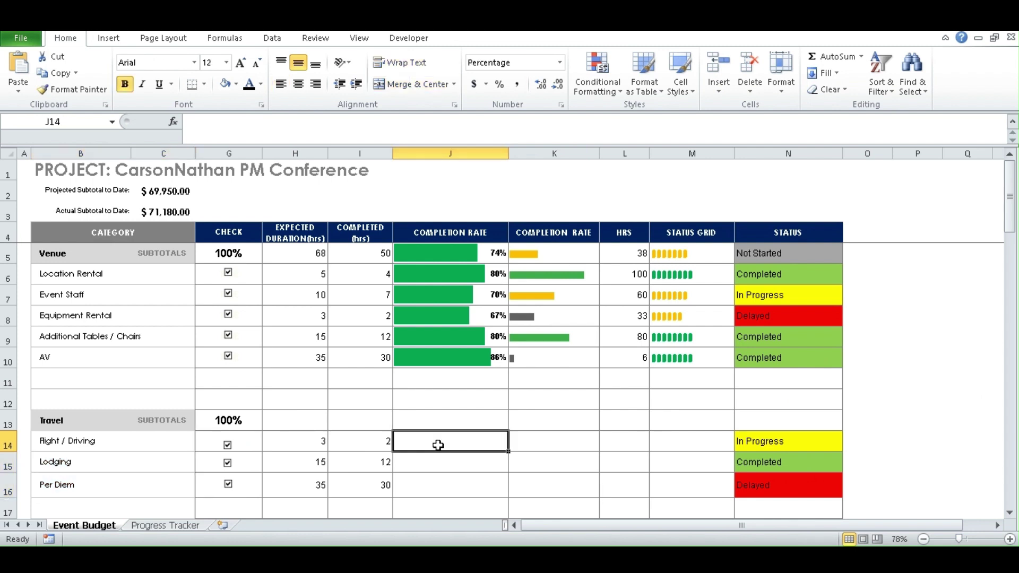
click(358, 443)
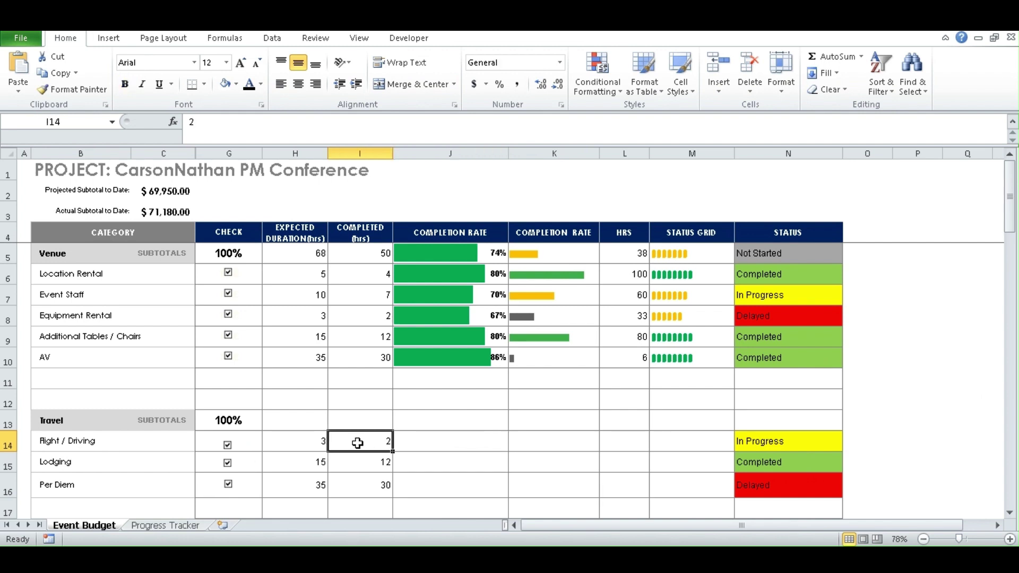
click(298, 447)
Step: Calculate the Flight / Driving completion rate in J14 with the formula =I14/H14
click(458, 446)
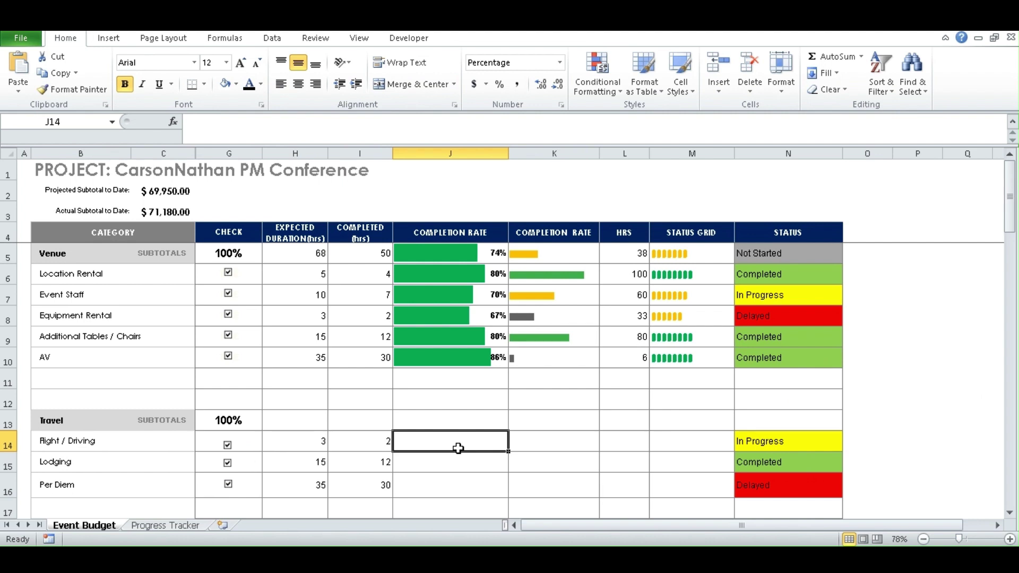
text(=)
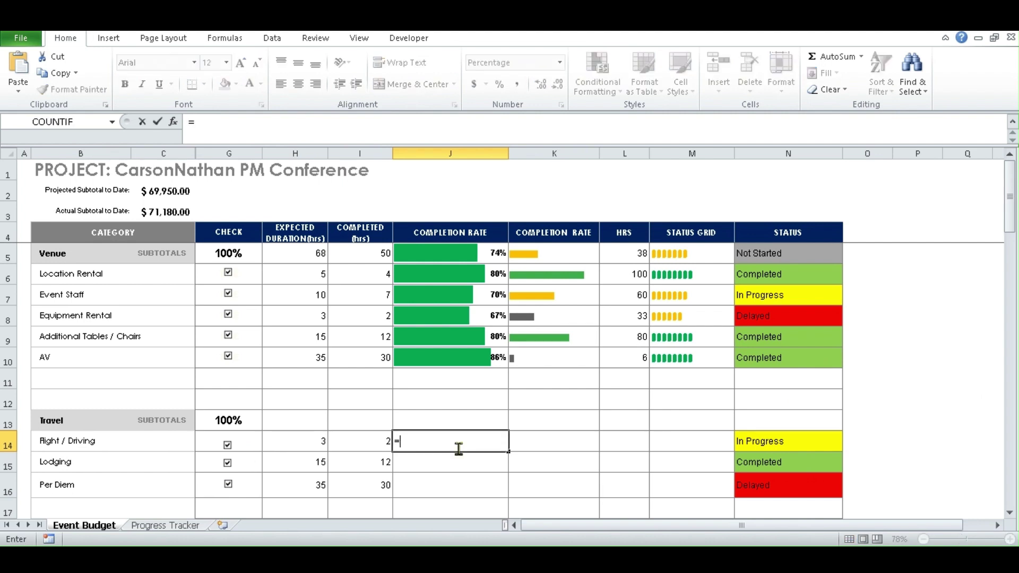
click(369, 443)
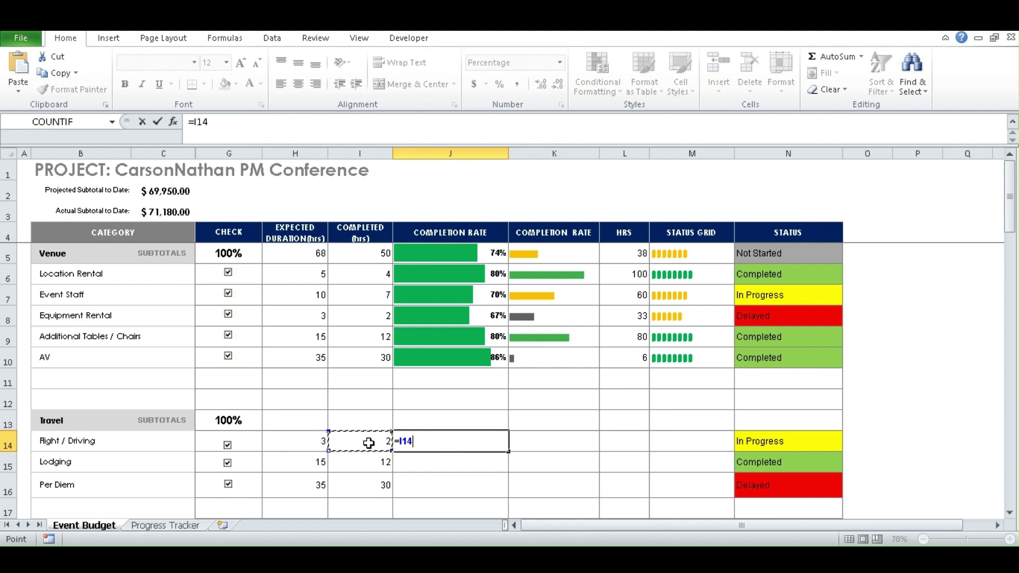
text(/)
click(289, 442)
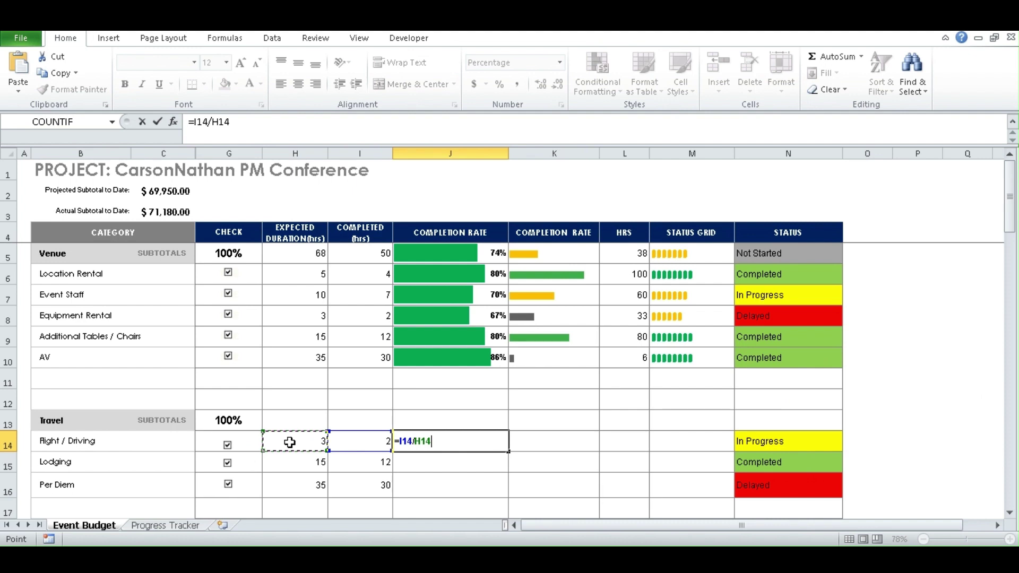
key(Return)
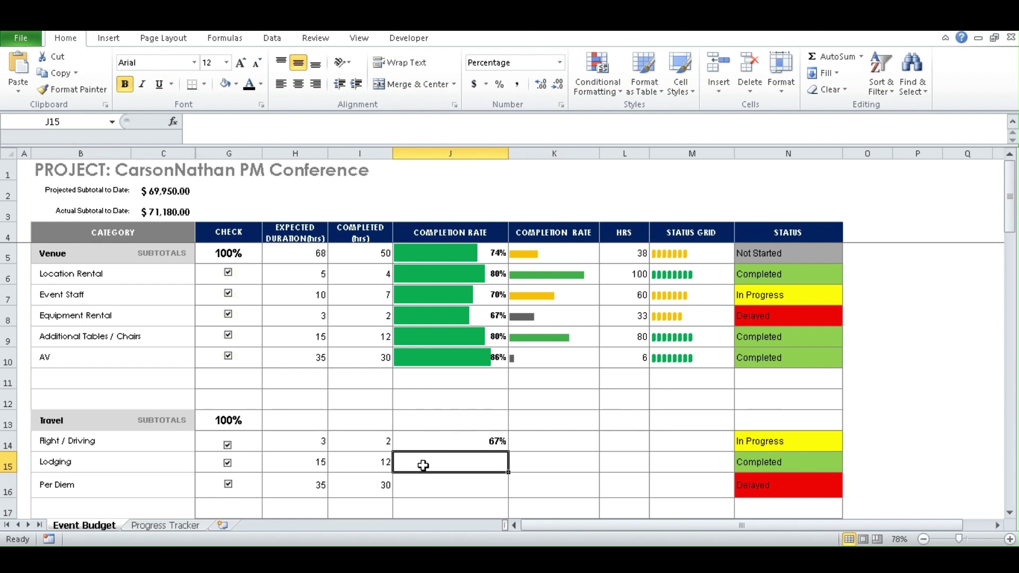
Step: Calculate the Lodging completion rate in J15 with the formula =I15/H15
text(=)
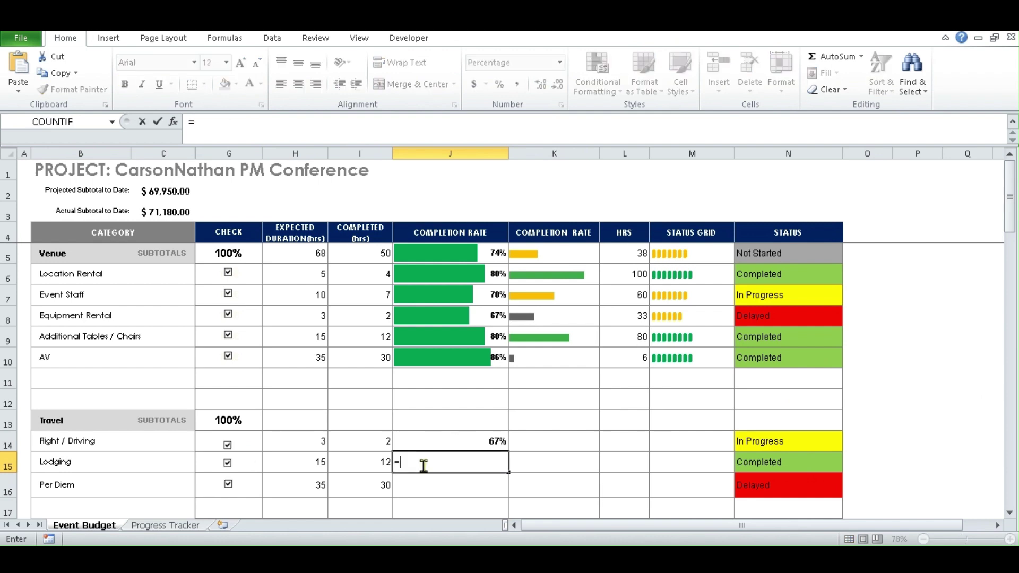
click(367, 462)
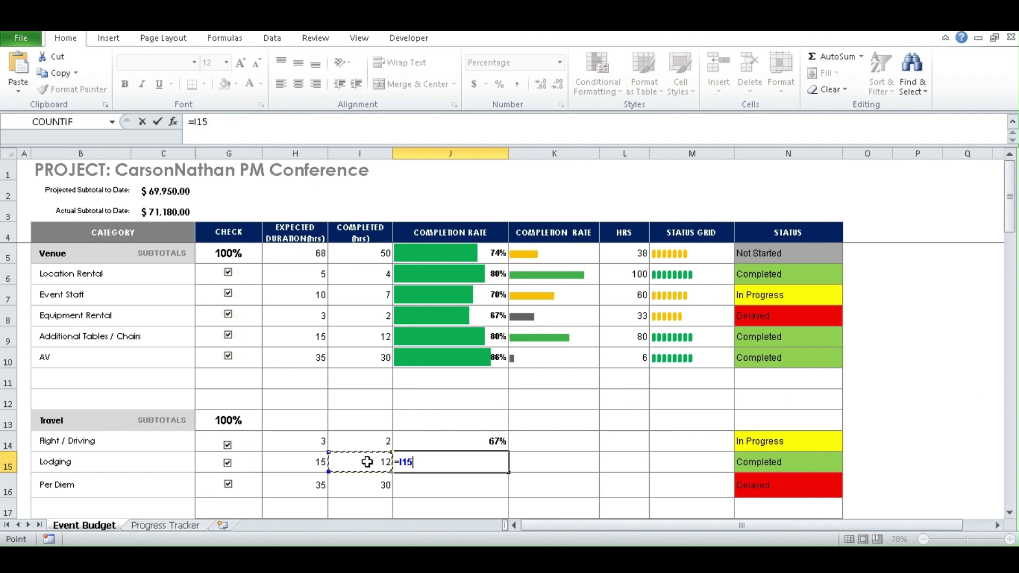
text(/)
click(294, 458)
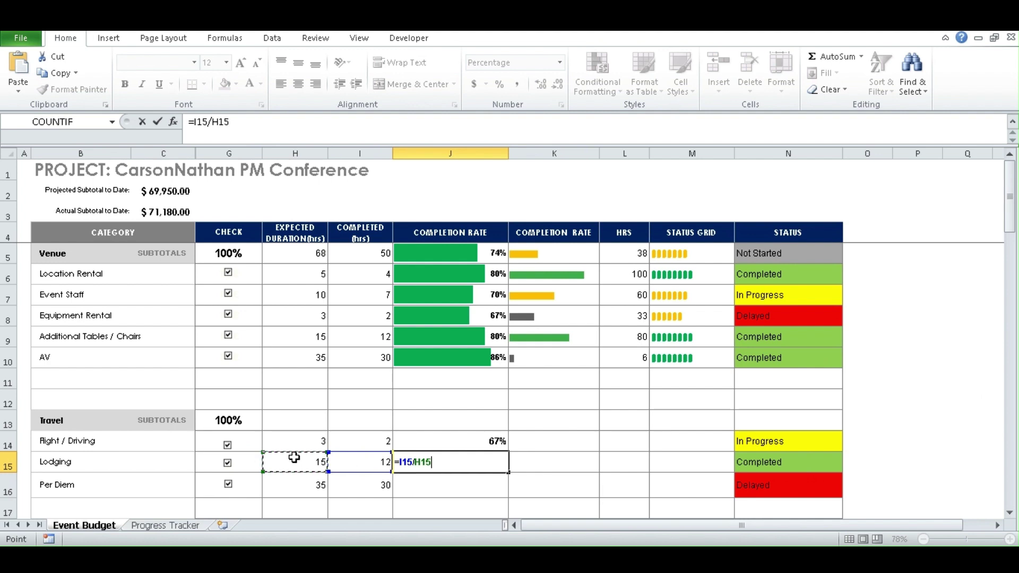
key(Return)
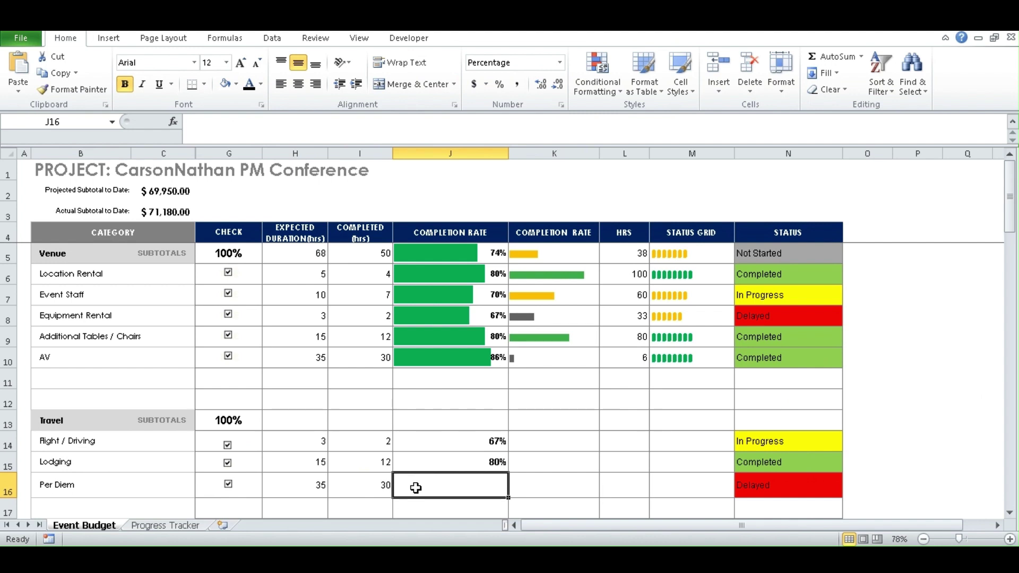
Step: Calculate the Per Diem completion rate in J16 with the formula =I16/H16
text(=)
click(353, 487)
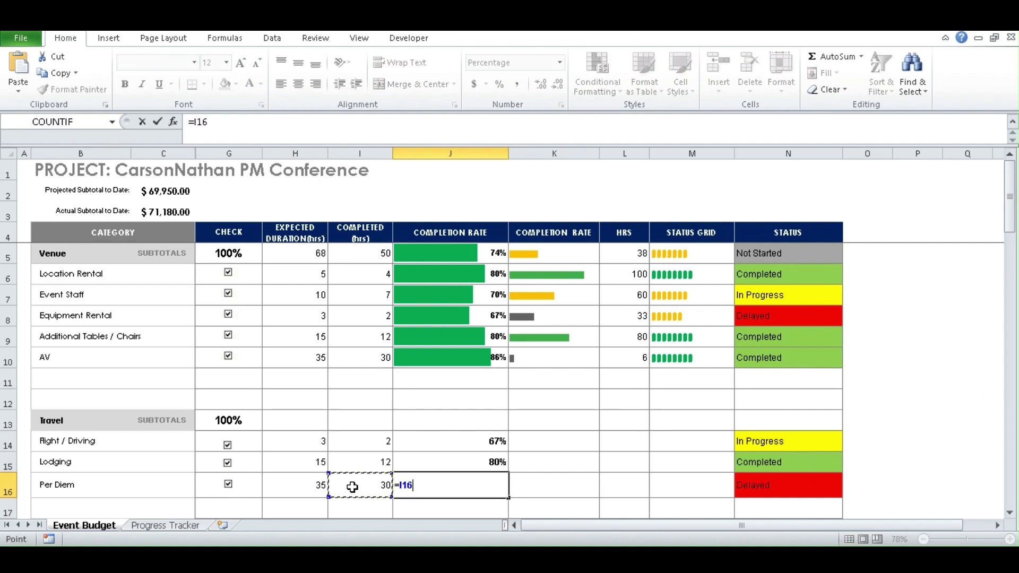
text(/)
click(295, 487)
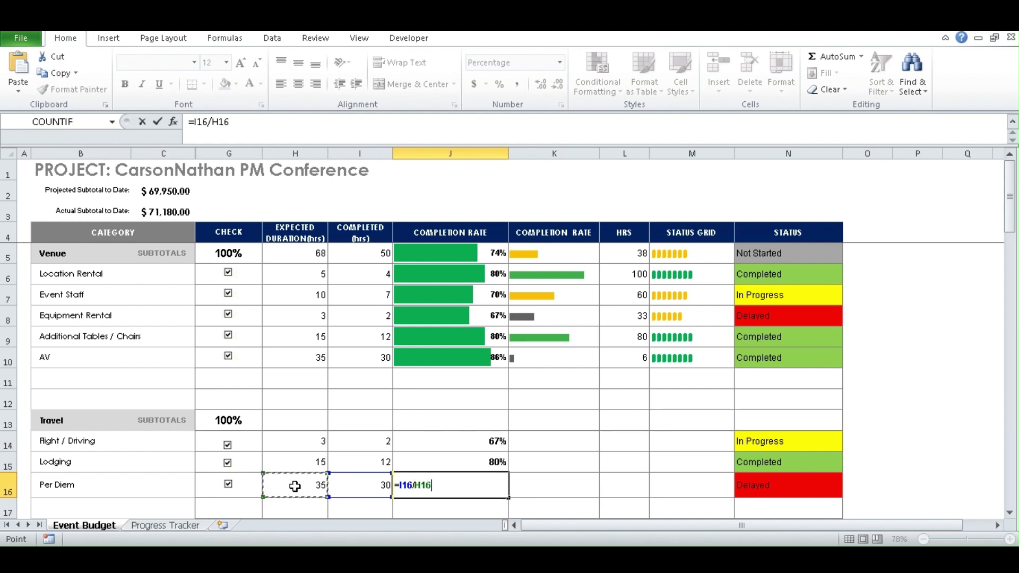
key(Return)
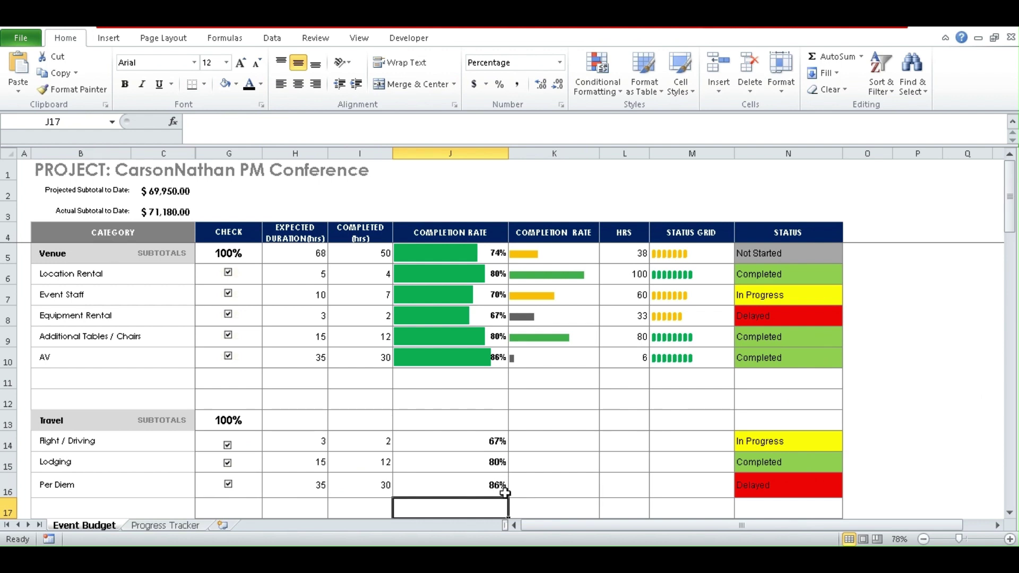
Step: Change the completed hours for Flight / Driving in I14 to 3
click(488, 443)
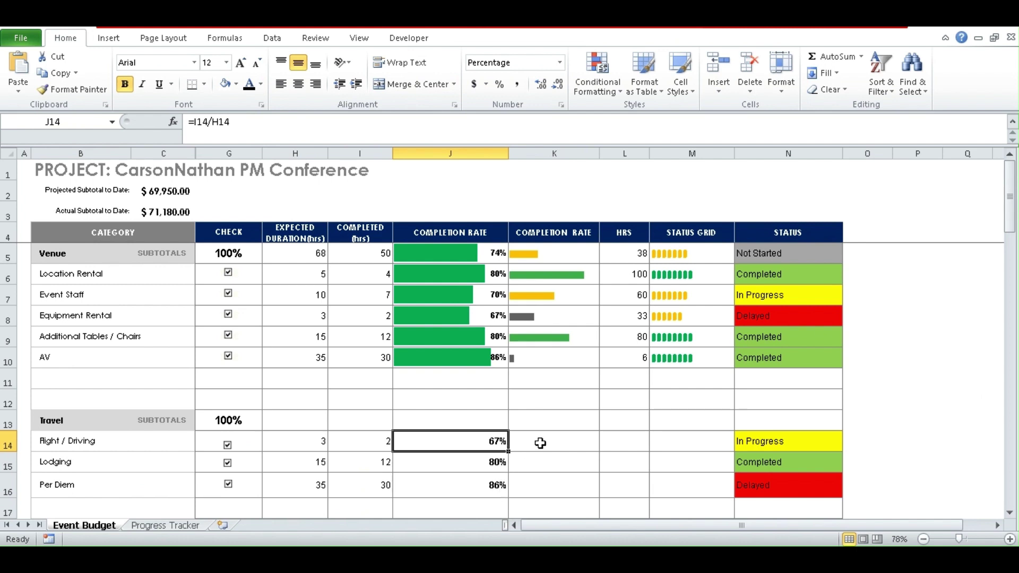
click(436, 486)
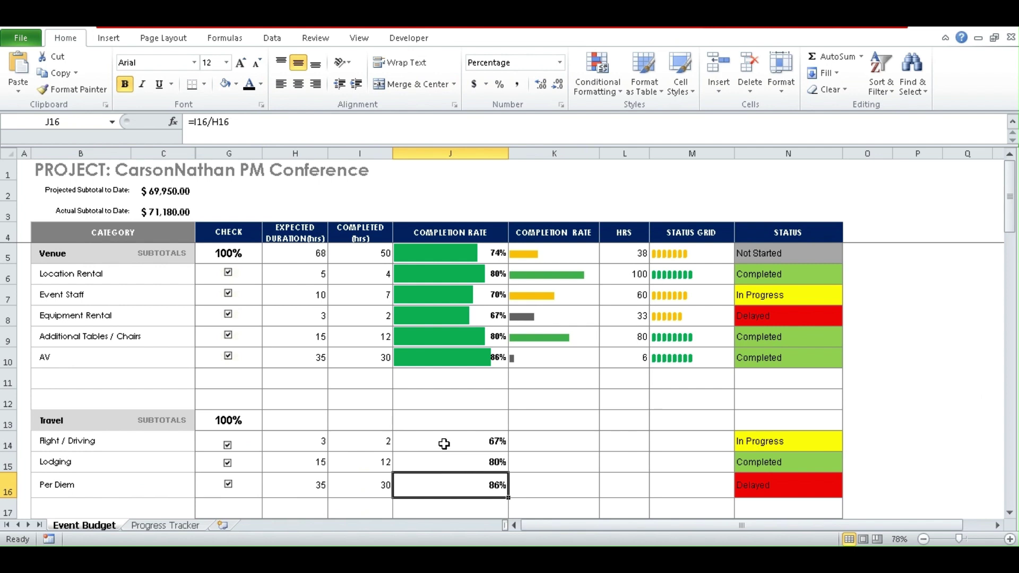
click(368, 444)
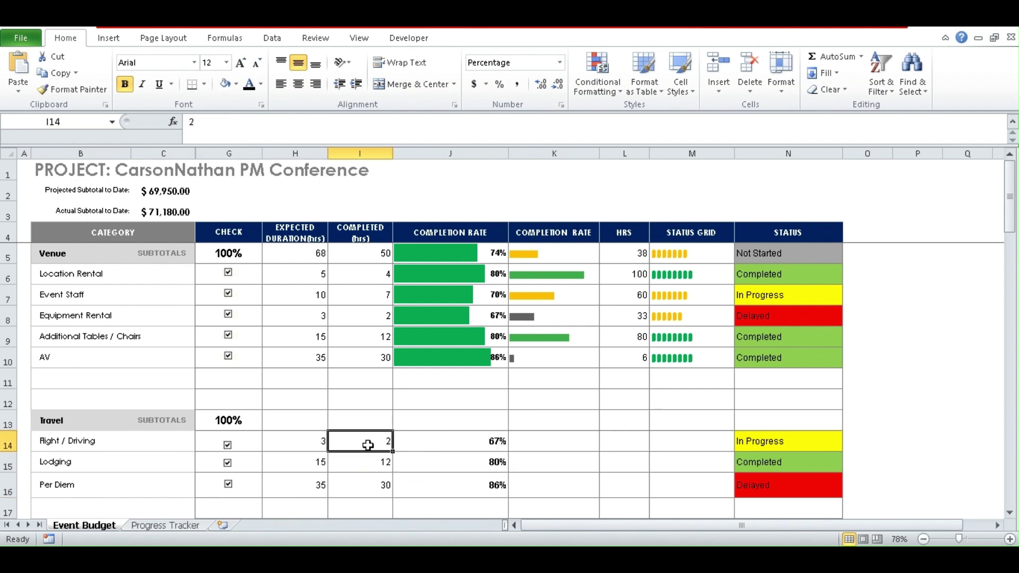
text(3)
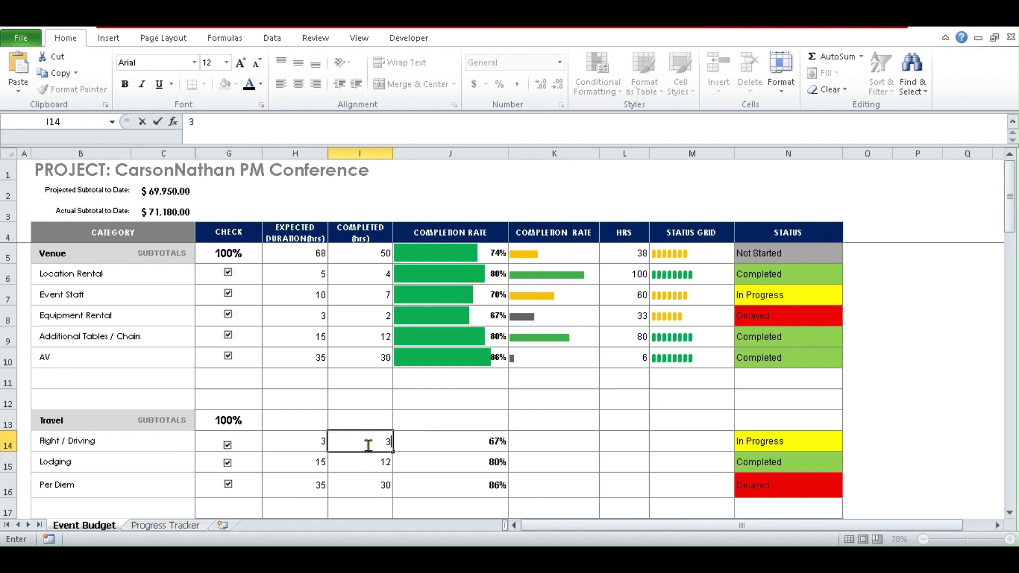
key(Return)
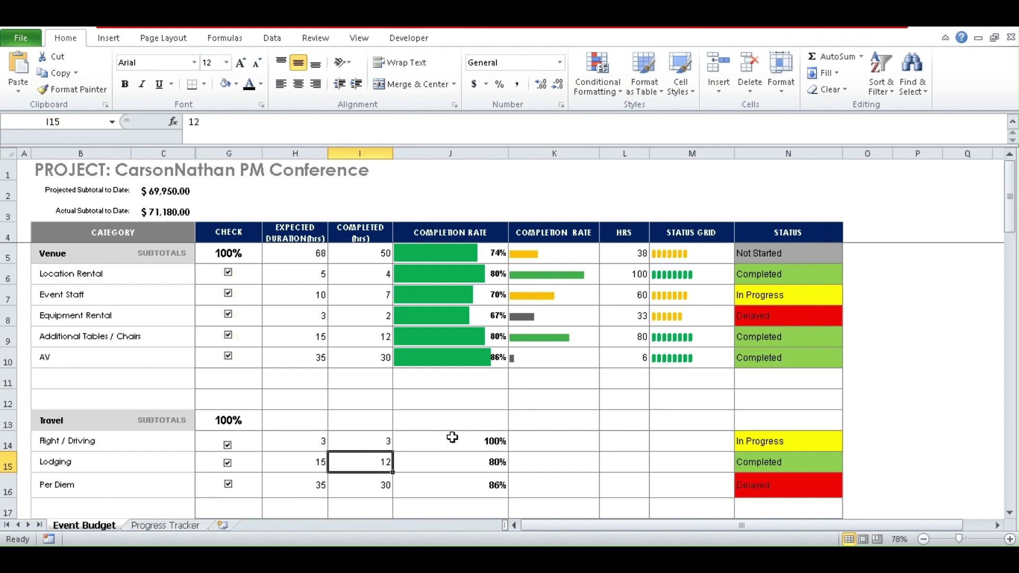
Step: Start a new conditional formatting rule for the Travel completion rates in J14:J16, using the Data Bar format style
drag(446, 439, 442, 485)
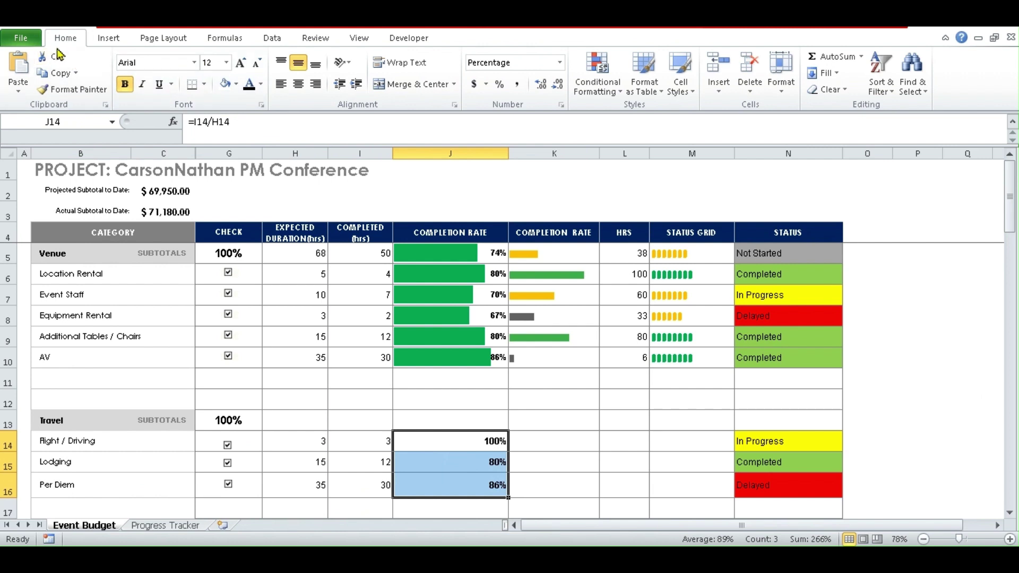
click(607, 94)
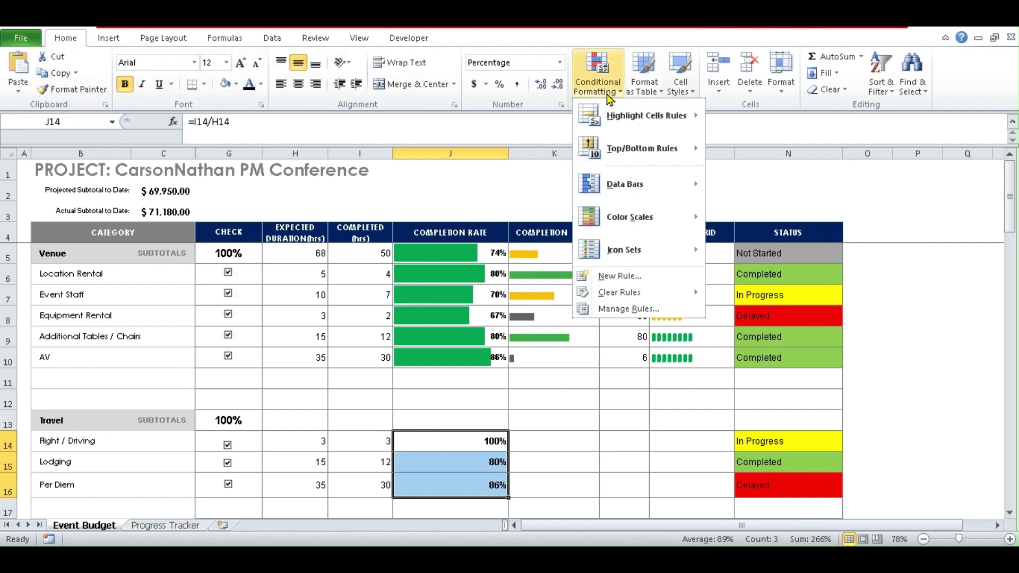
click(612, 277)
drag(541, 196, 730, 222)
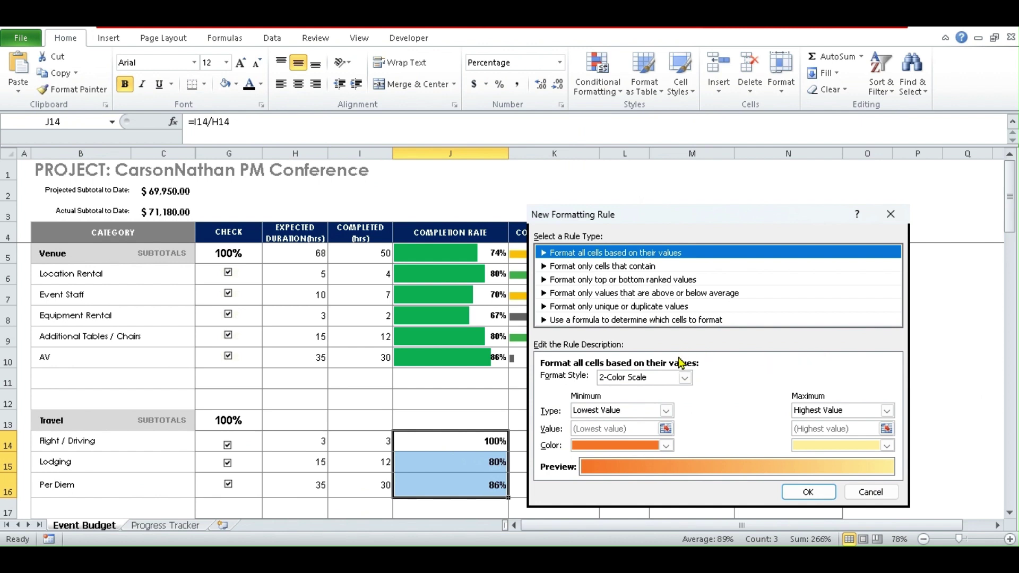
click(685, 380)
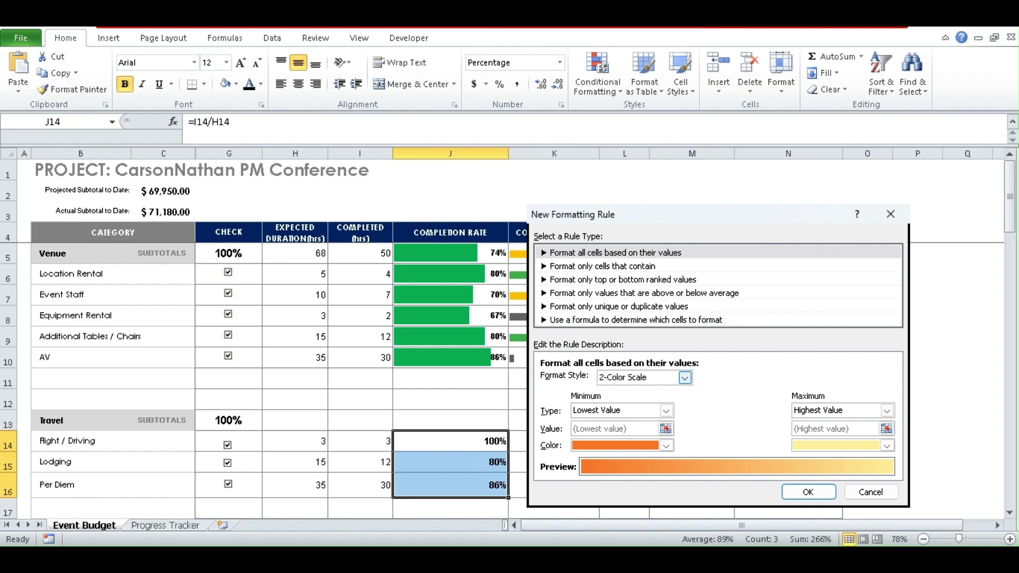
click(685, 377)
click(640, 406)
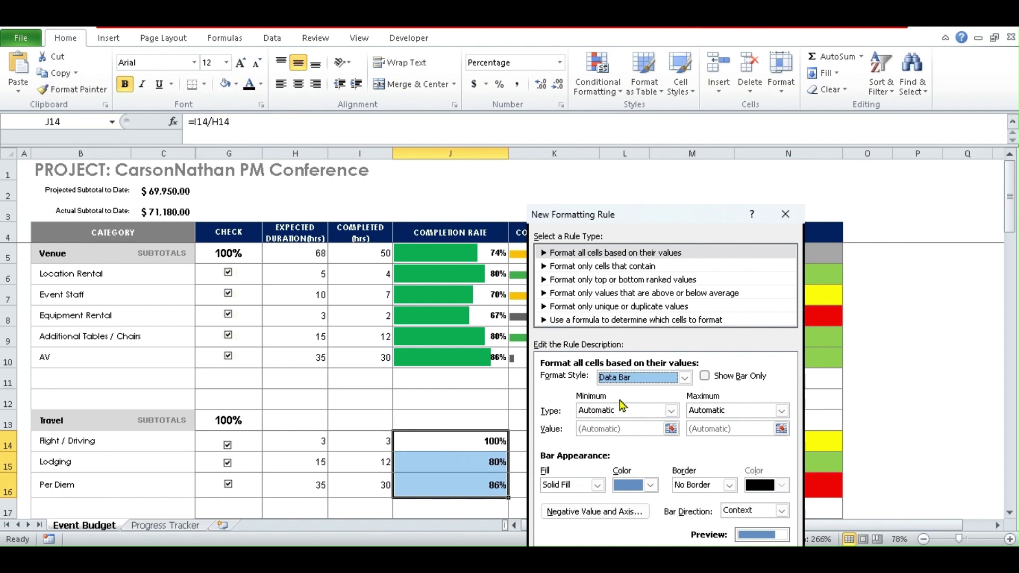
Step: Set the data bar's minimum and maximum types to Number, with a maximum value of 1
click(672, 411)
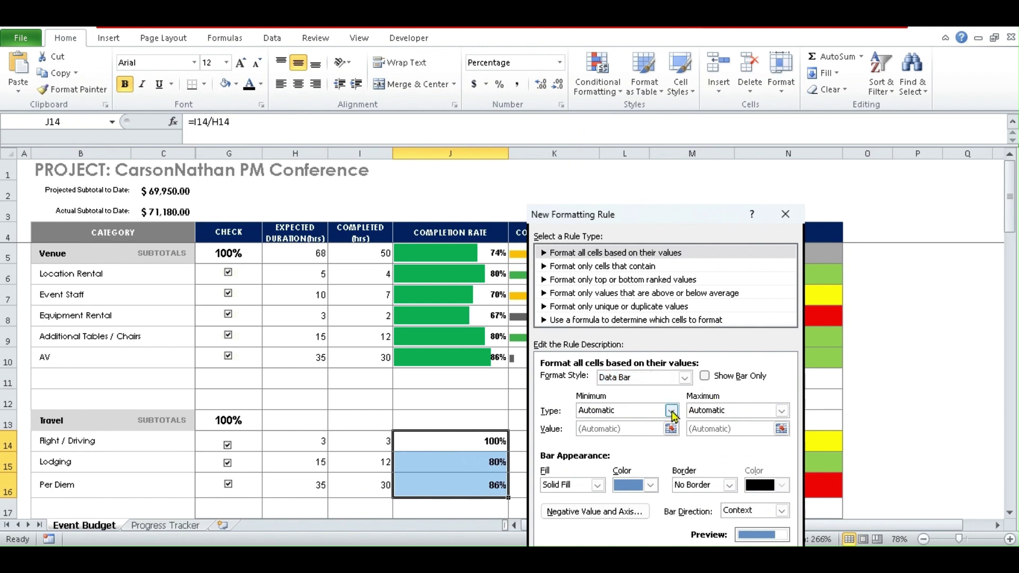
key(n)
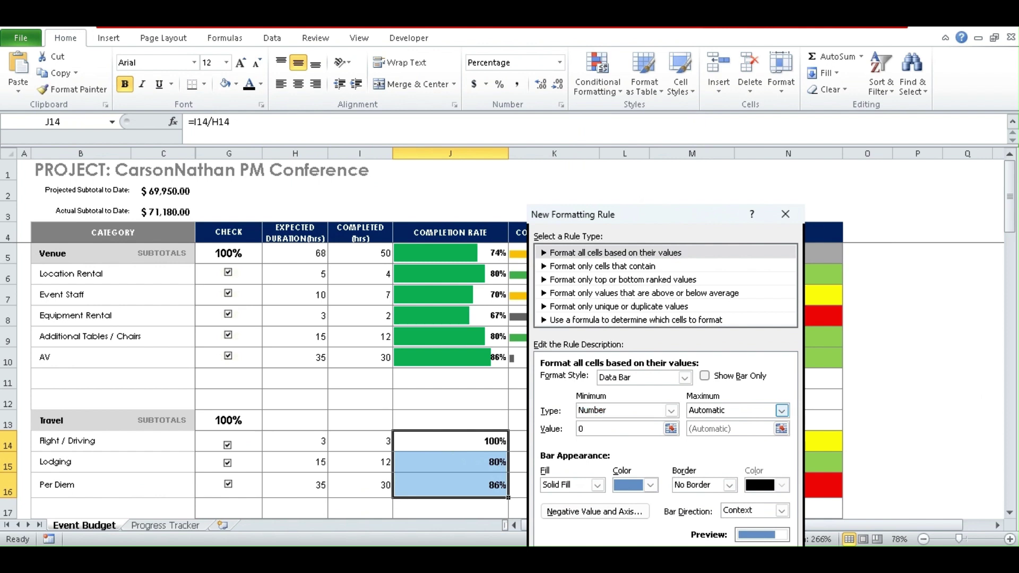
key(n)
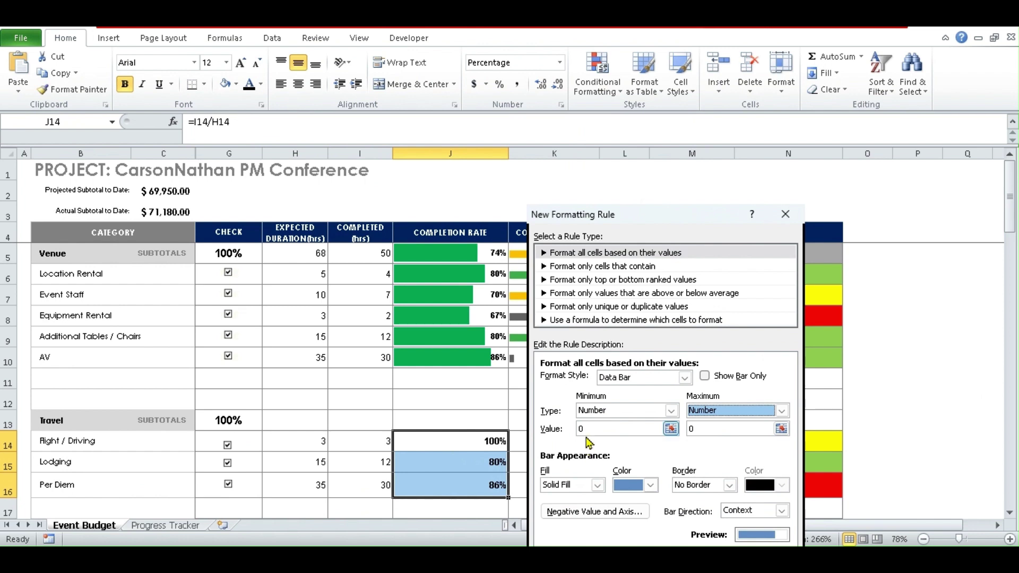
click(702, 430)
key(BackSpace)
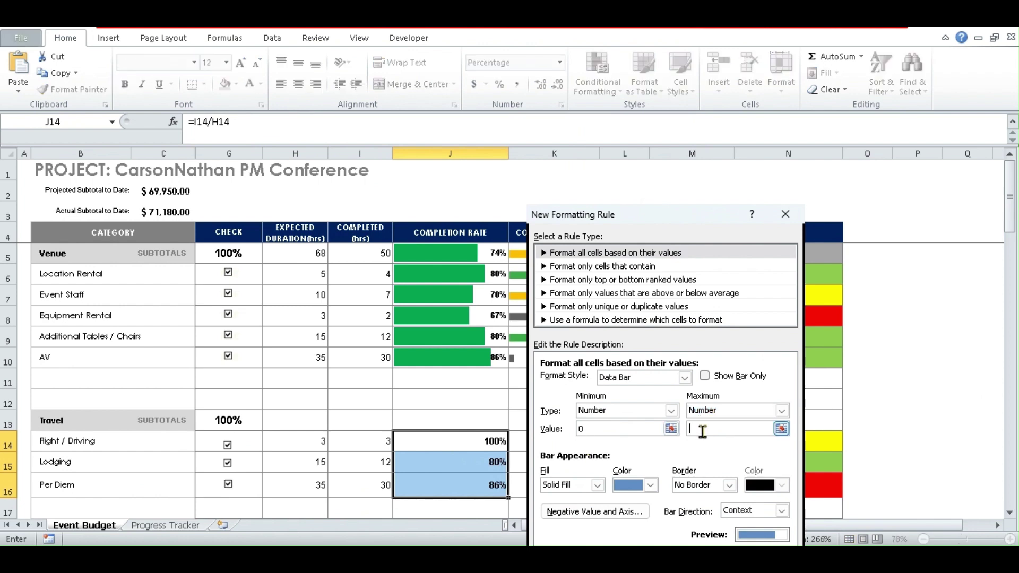
text(1)
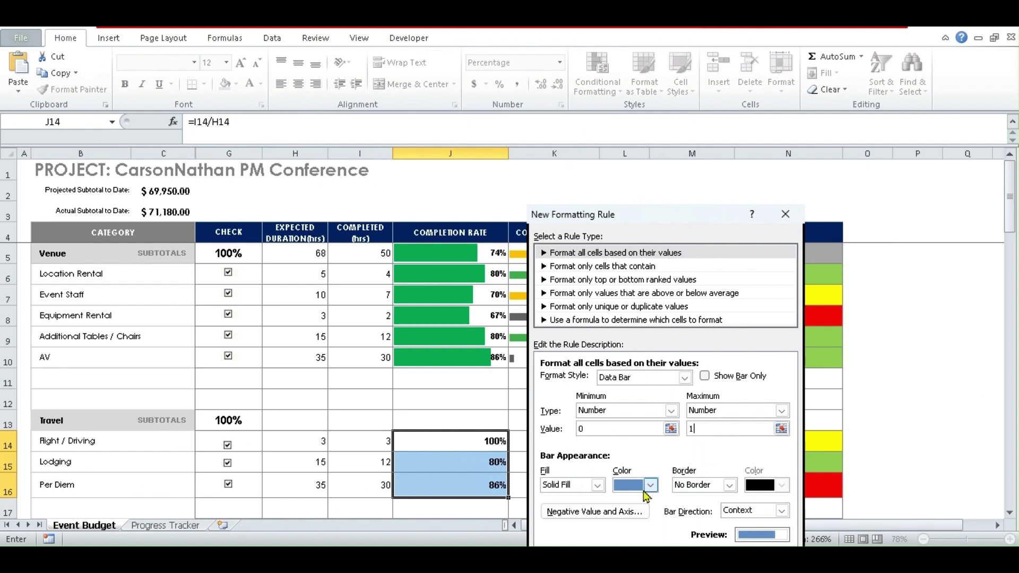
Step: Give the Travel data bars a green solid fill and apply the formatting rule to J14:J16
click(598, 486)
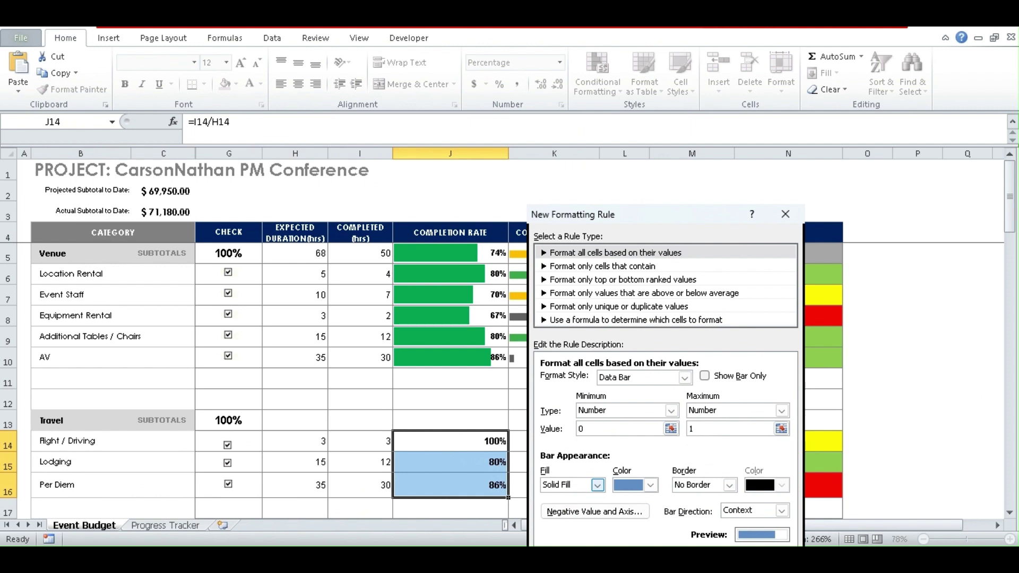
click(598, 485)
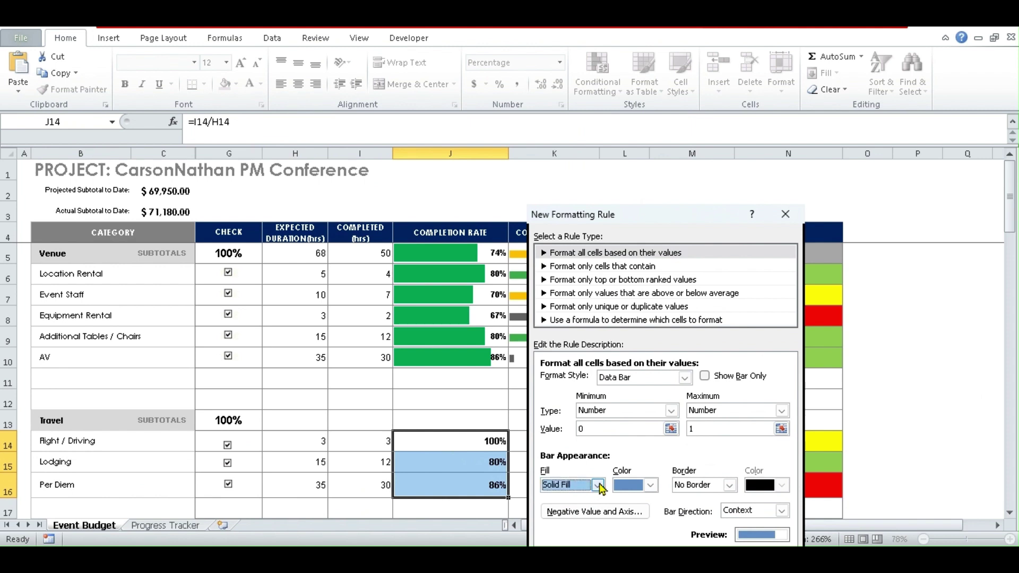
click(651, 485)
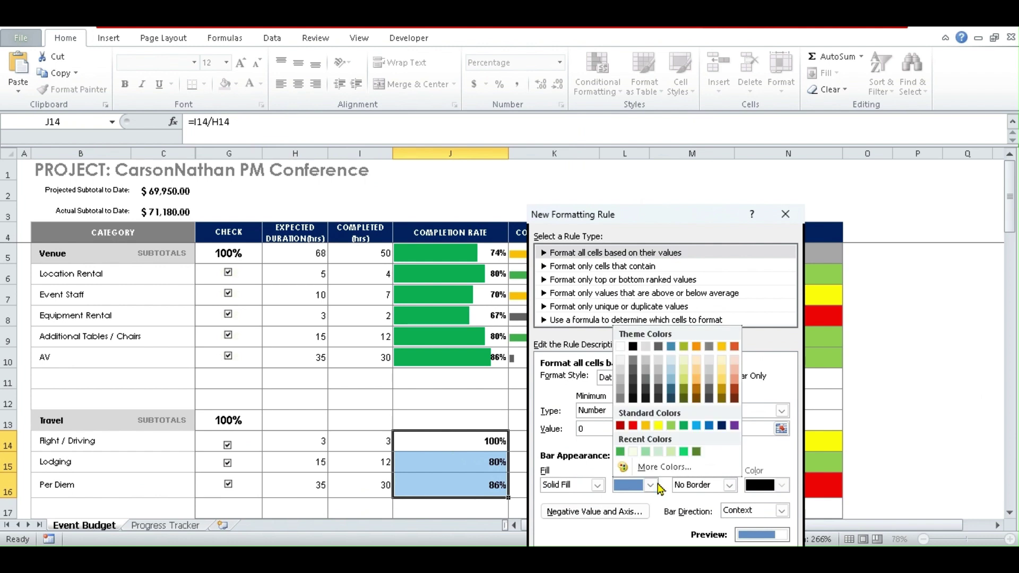
click(619, 453)
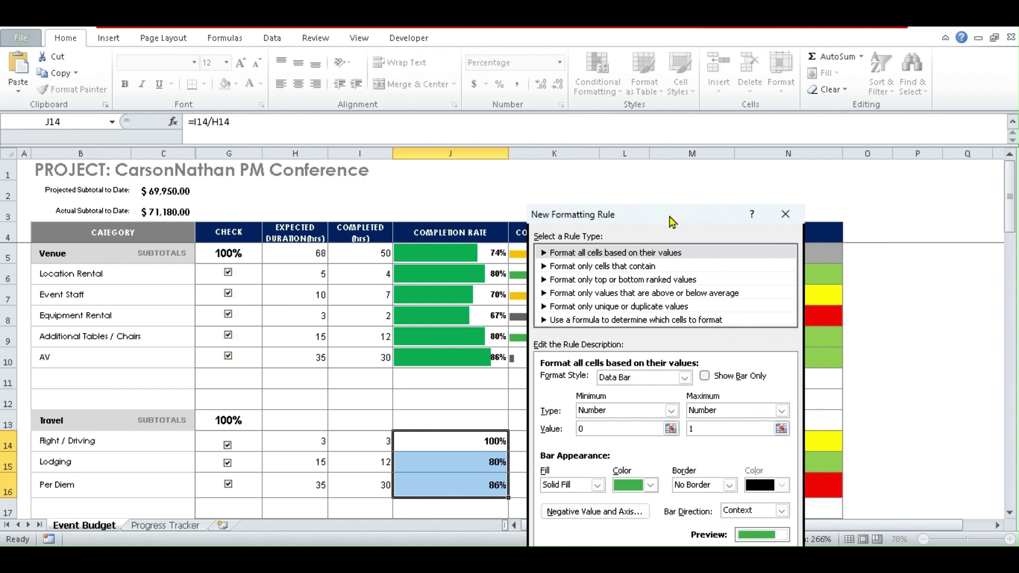
drag(675, 218, 674, 177)
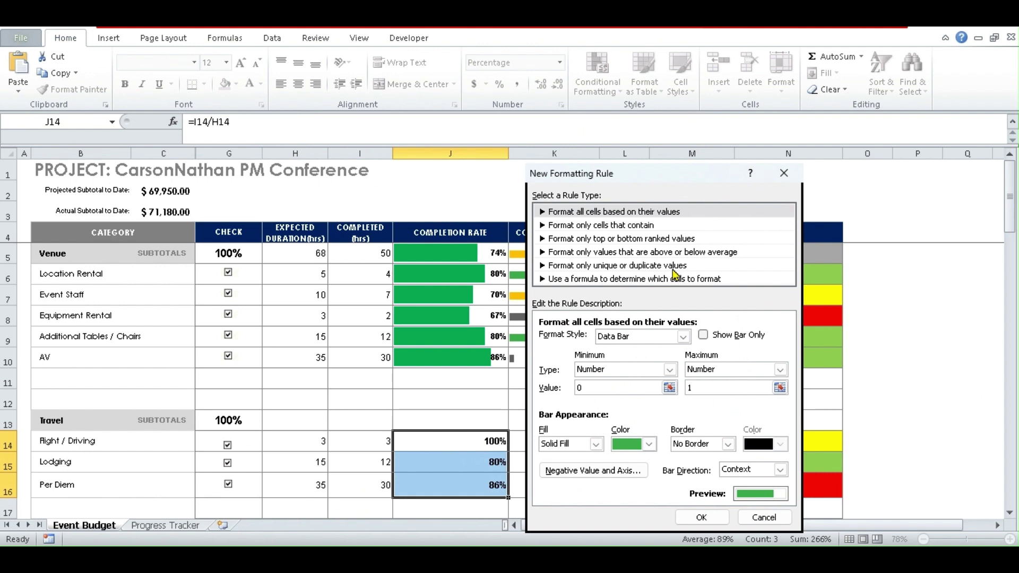
click(706, 517)
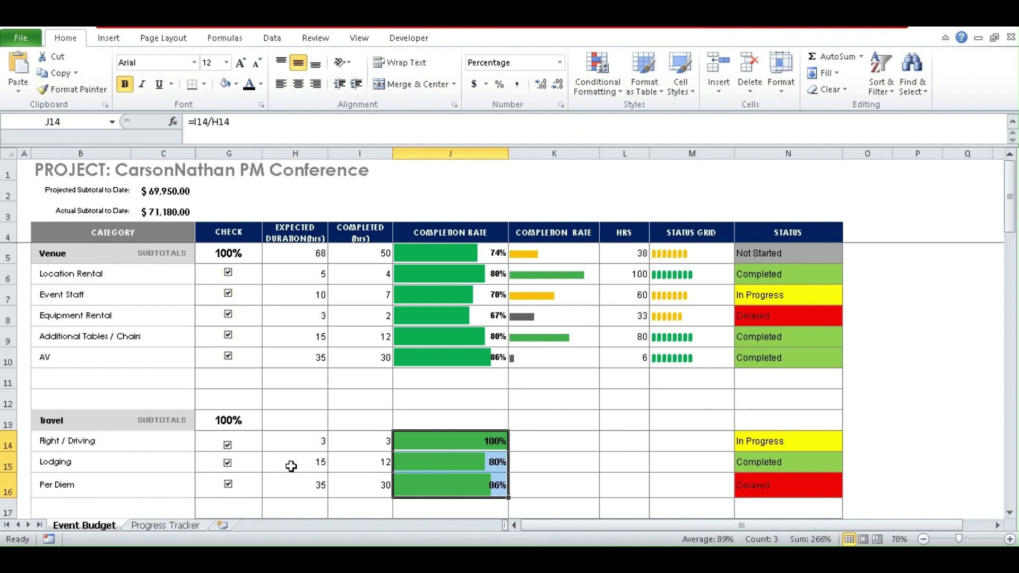
Step: Change the completed hours to 15 for both Lodging in I15 and Per Diem in I16
click(370, 464)
text(15)
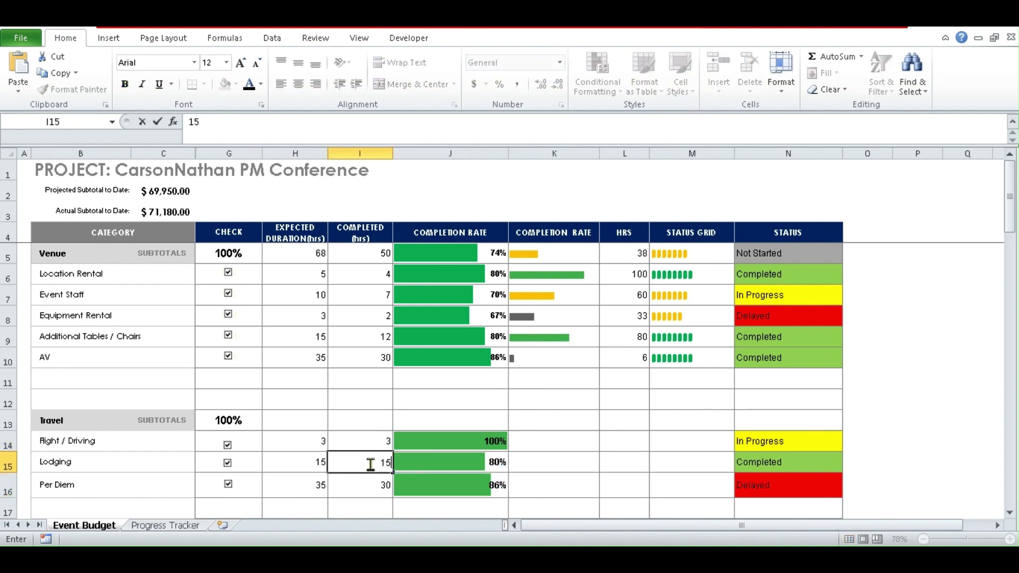
key(Return)
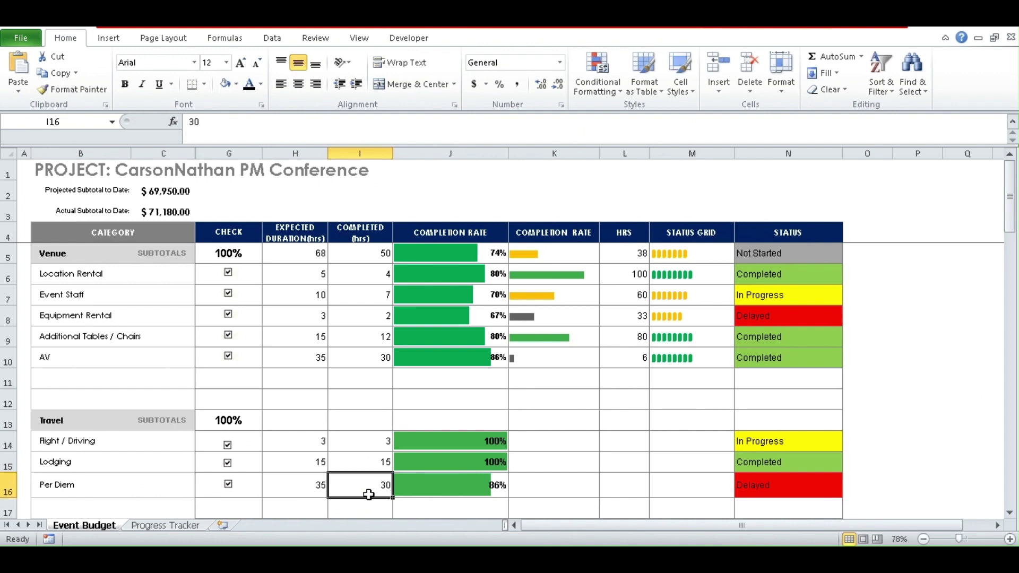
text(1)
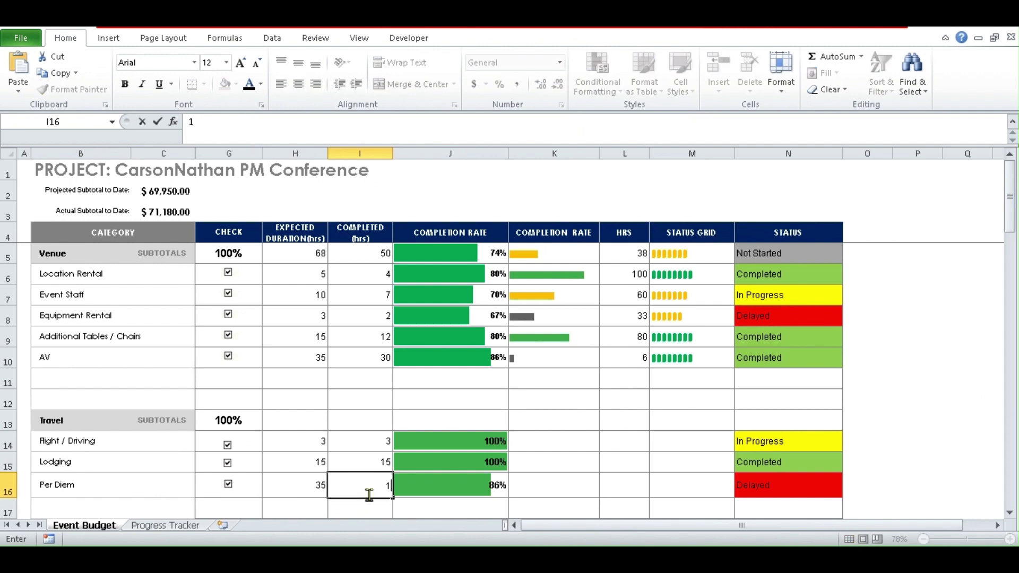
text(5)
key(Return)
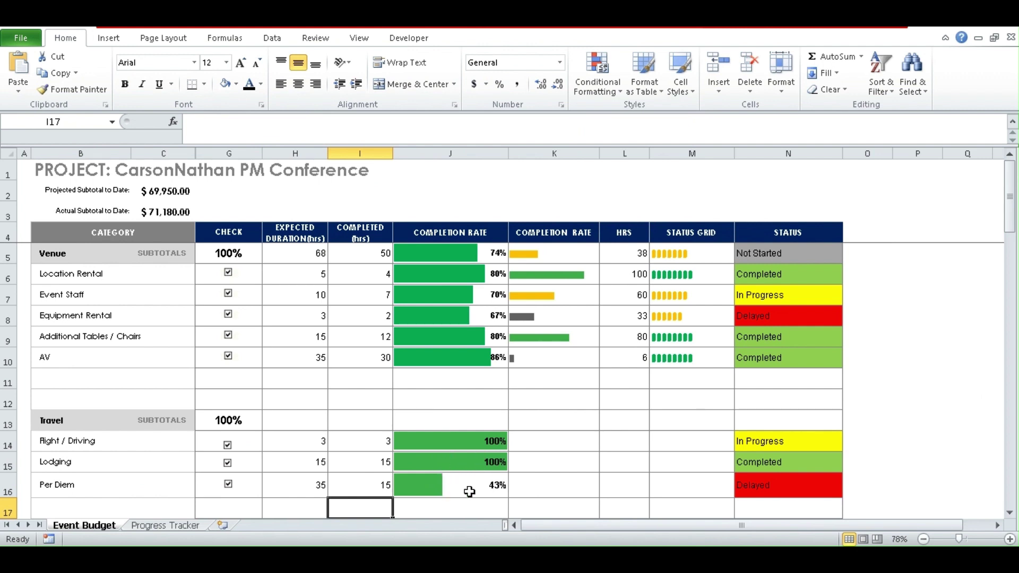
click(918, 379)
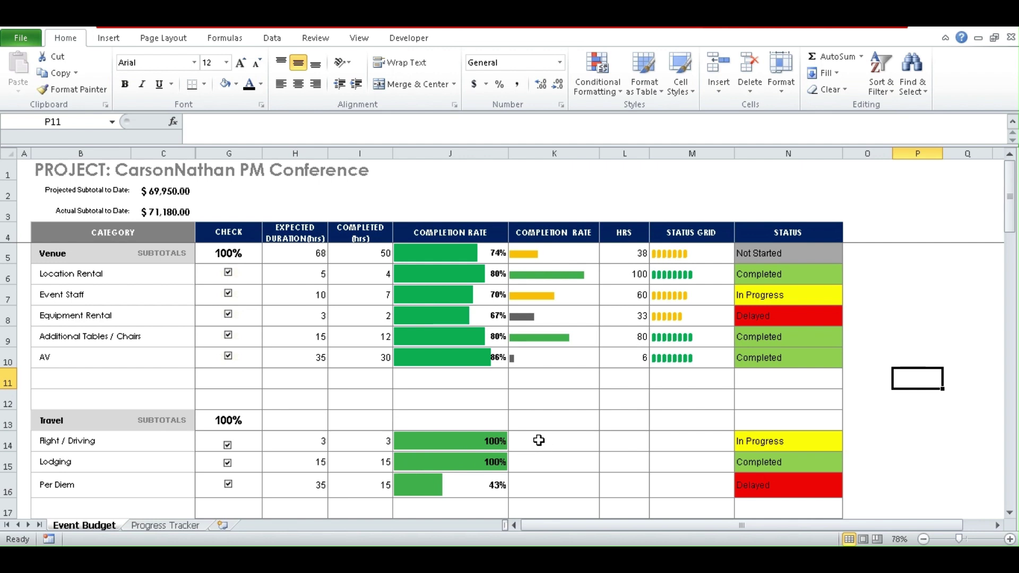
Step: Copy the HRS values of the last three Venue items in L8:L10 to the Travel rows in L14:L16
drag(539, 441, 542, 480)
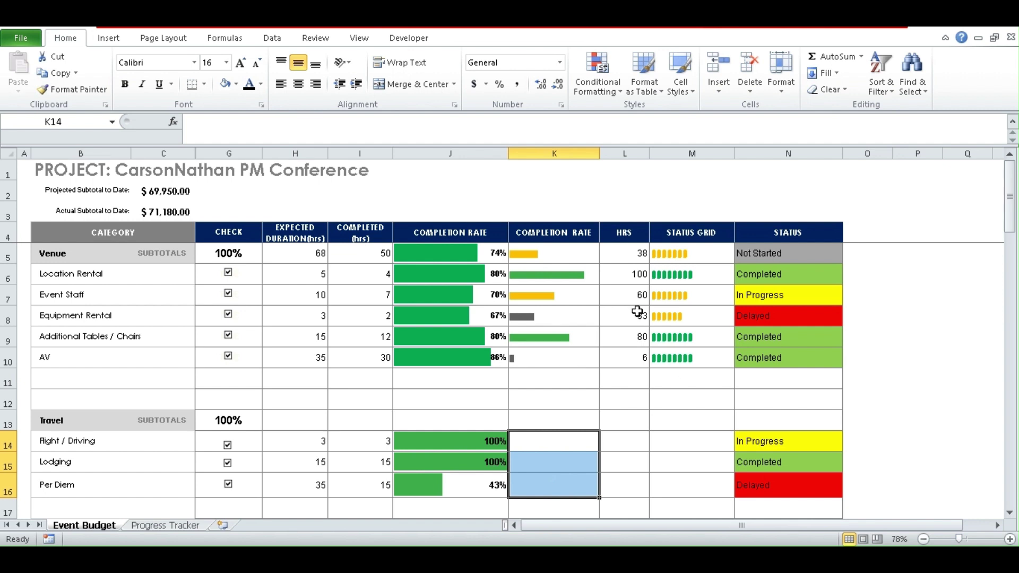
drag(637, 312, 633, 353)
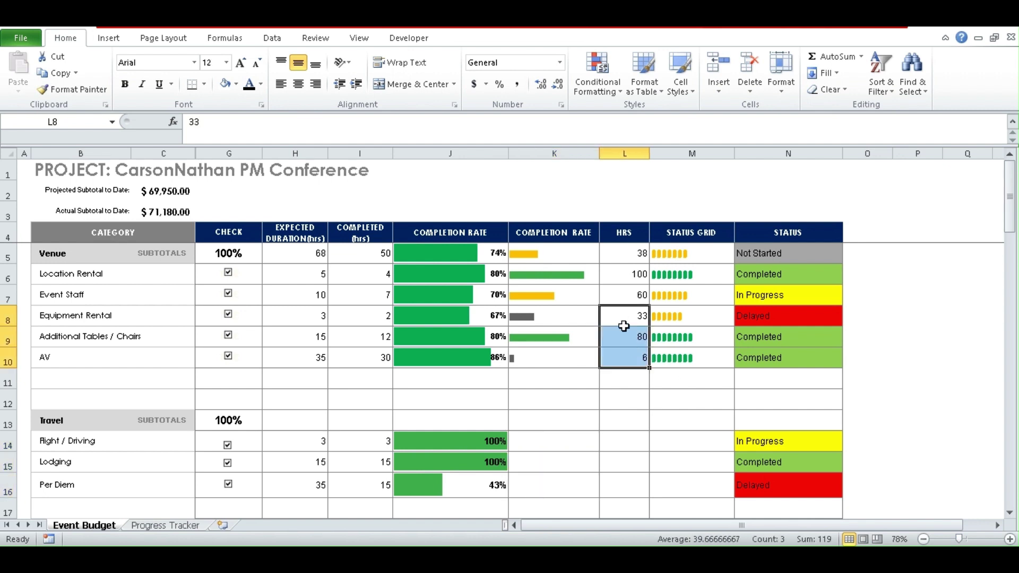
right_click(624, 326)
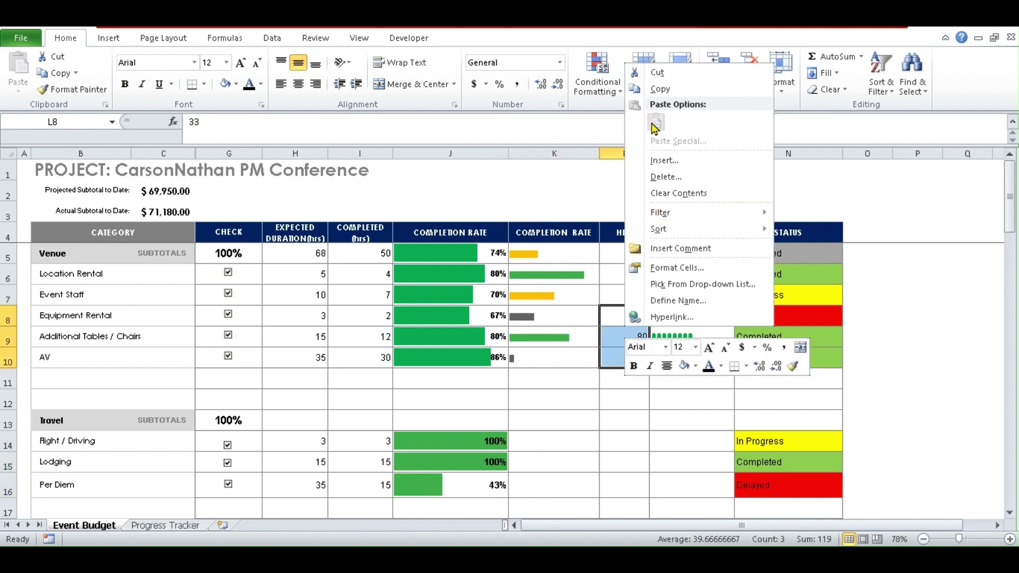
click(660, 89)
drag(622, 441, 625, 476)
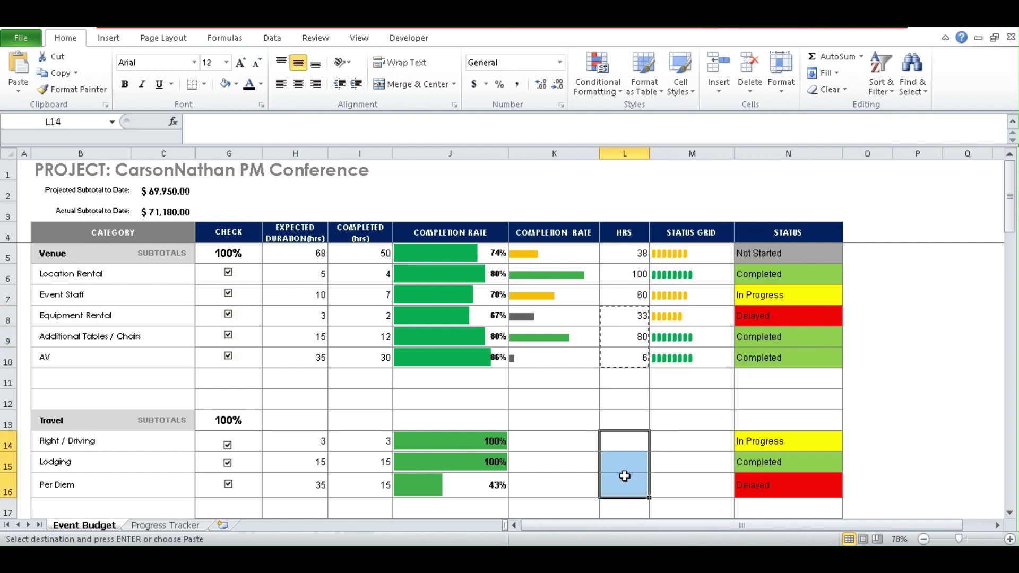
key(ctrl+v)
key(Escape)
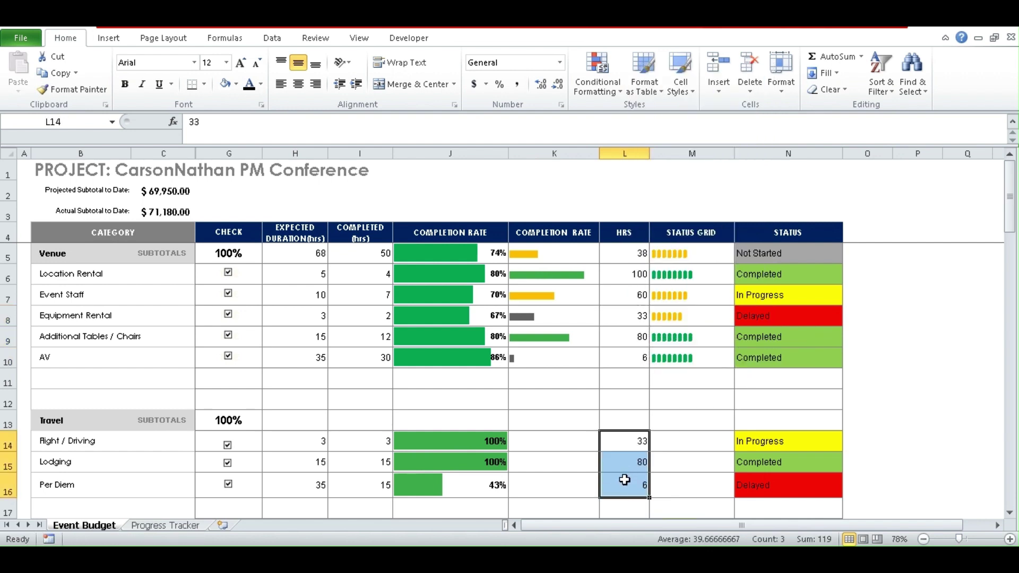
click(912, 435)
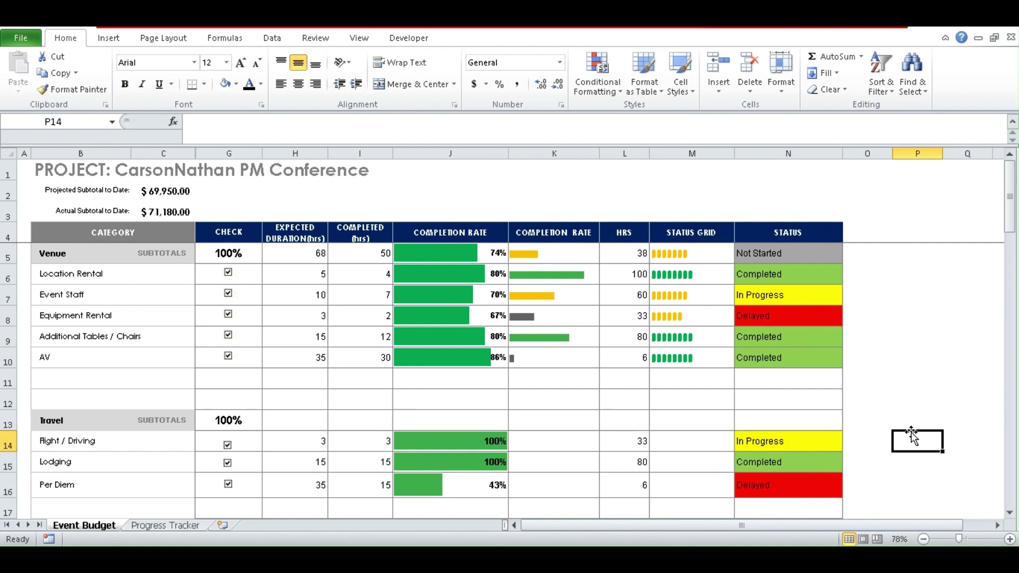
Step: Make the Travel HRS values in L14:L16 bold
drag(621, 441, 623, 485)
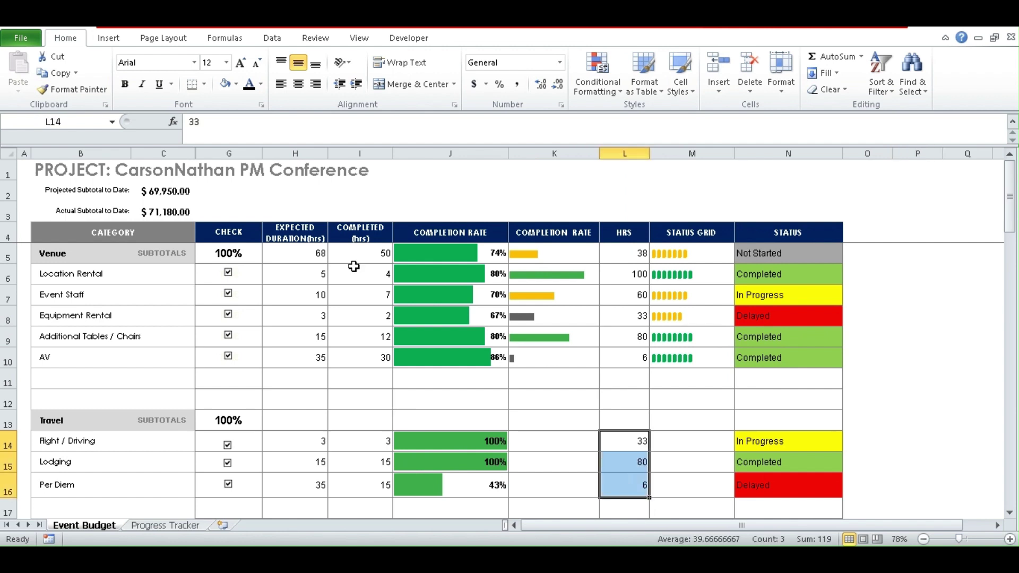
click(125, 84)
click(925, 404)
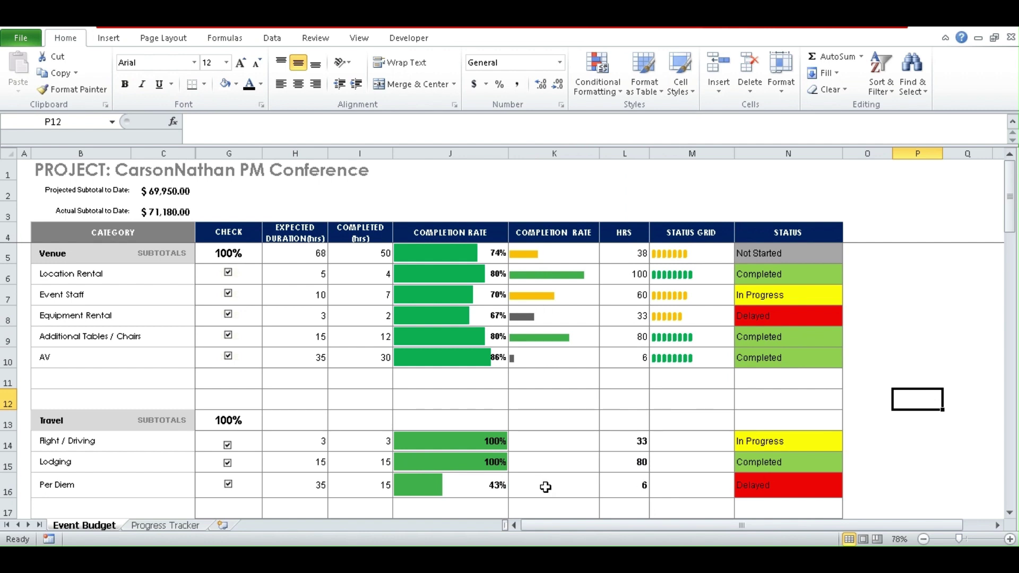
Step: Enter the formula =REPT("|",L14) in K14, the second completion rate column for Flight / Driving
click(544, 440)
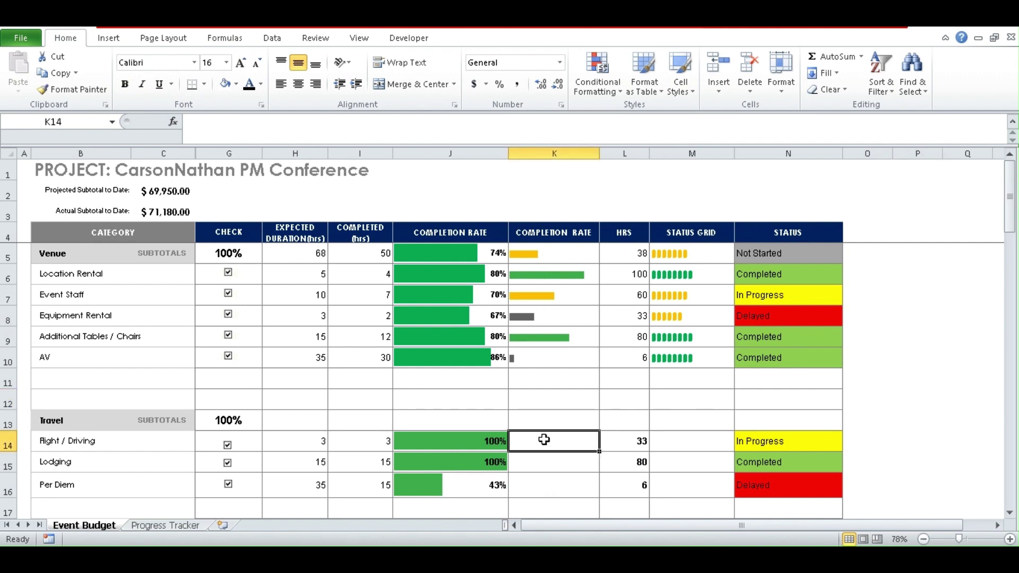
text(=rept)
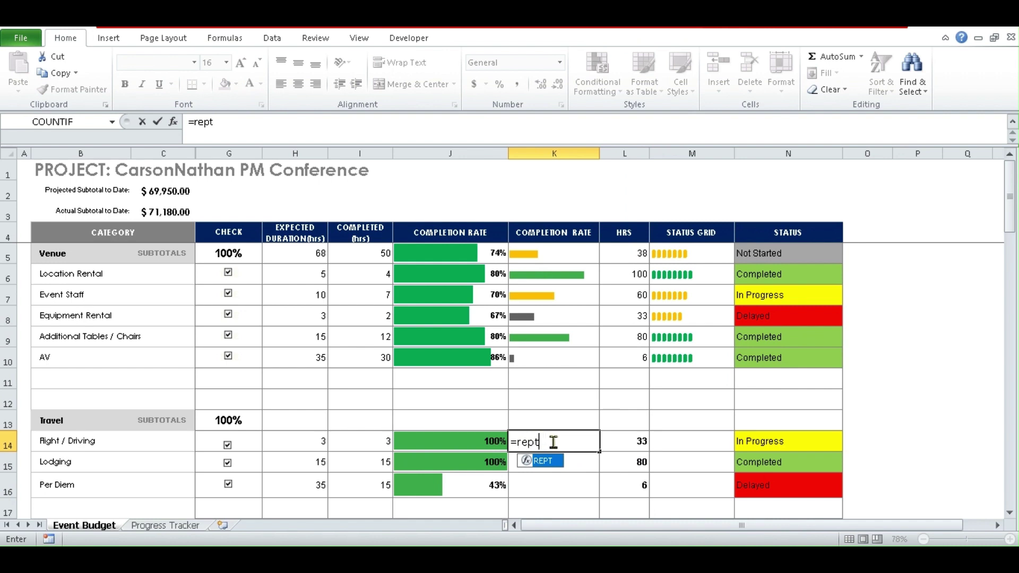
text(()
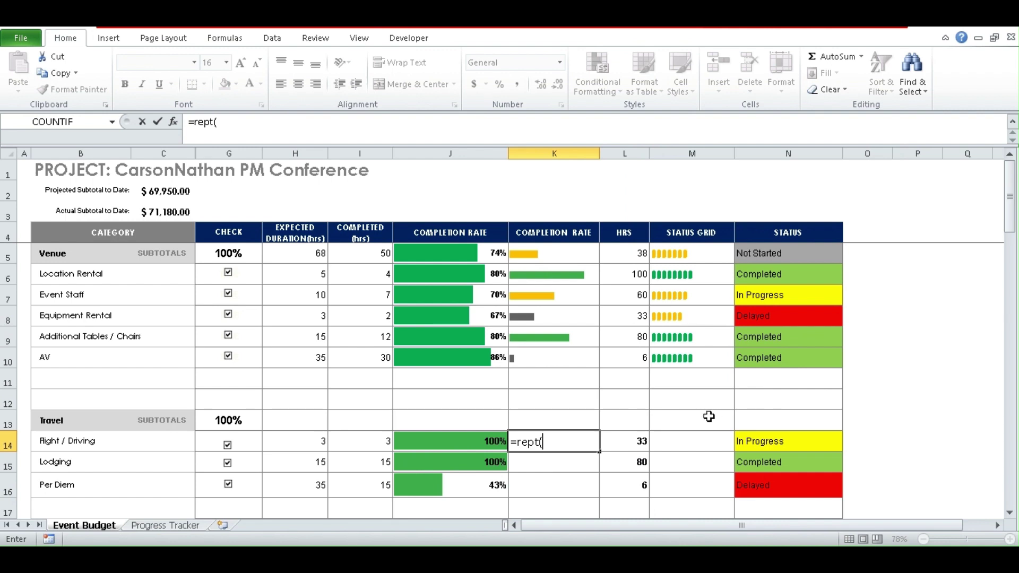
text(")
text(|",)
click(629, 444)
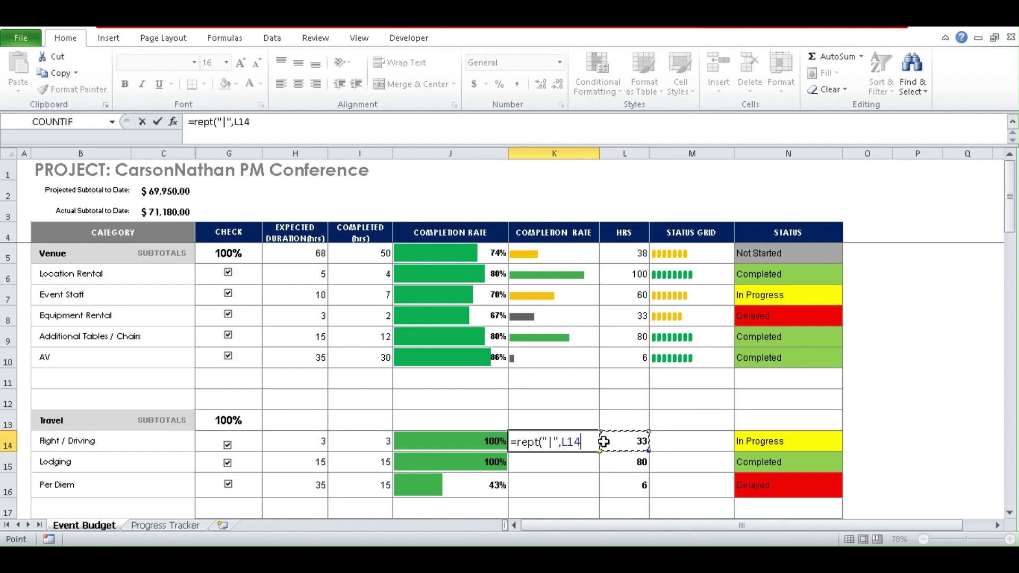
text())
key(Return)
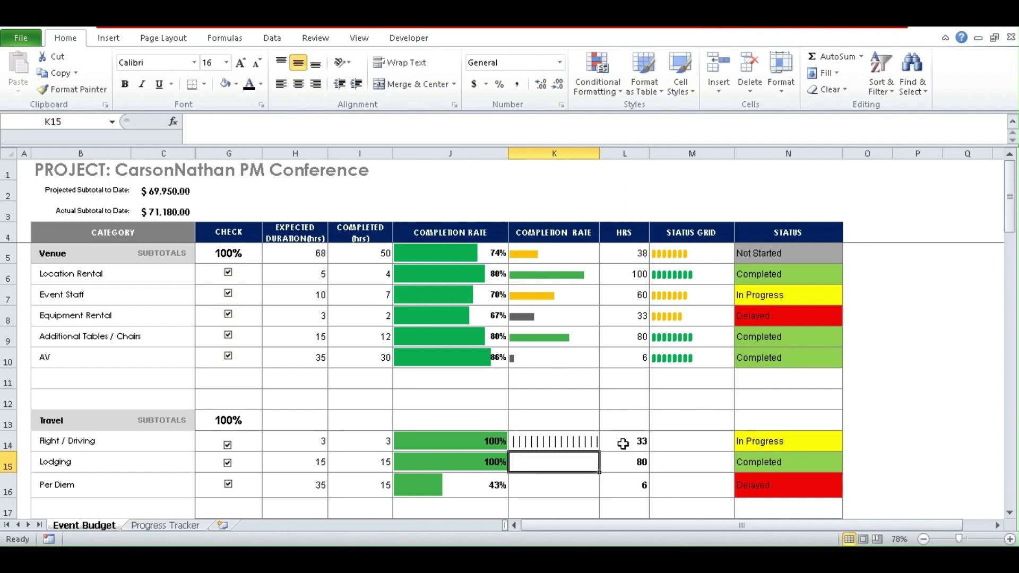
Step: Scale down the repeated bars in K14 by changing the formula to =REPT("|",L14/5)
click(552, 442)
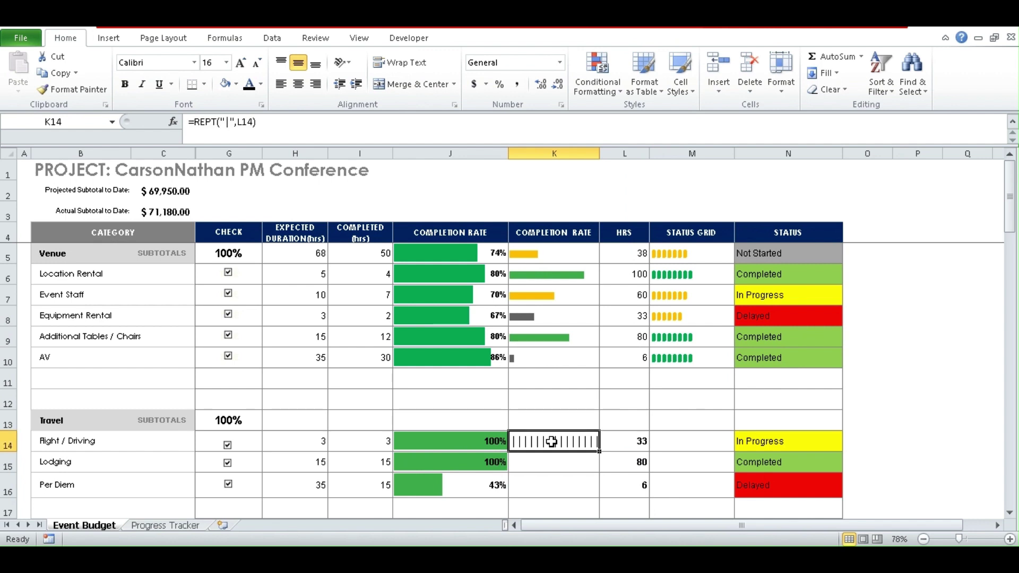
click(255, 122)
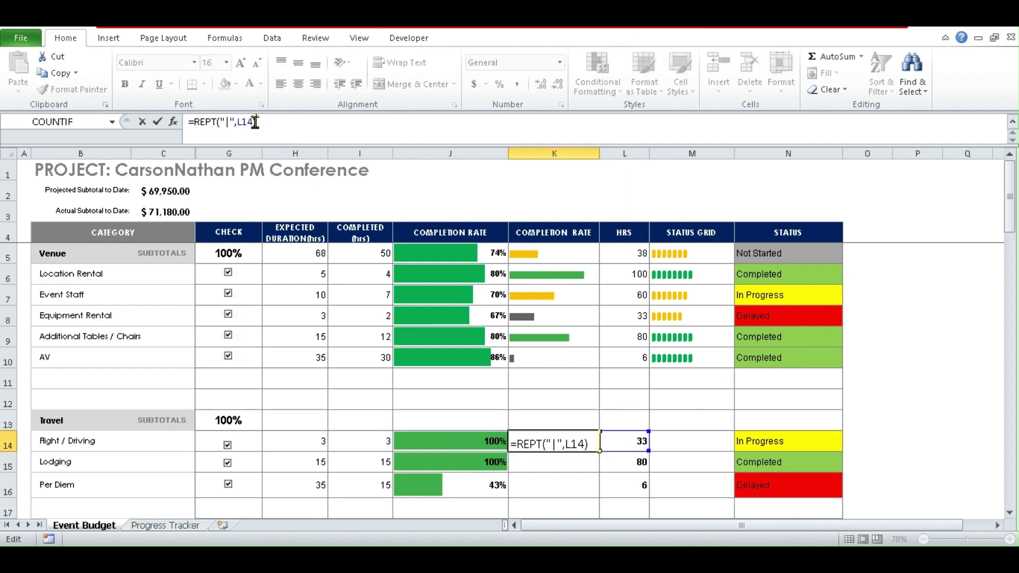
text(/5)
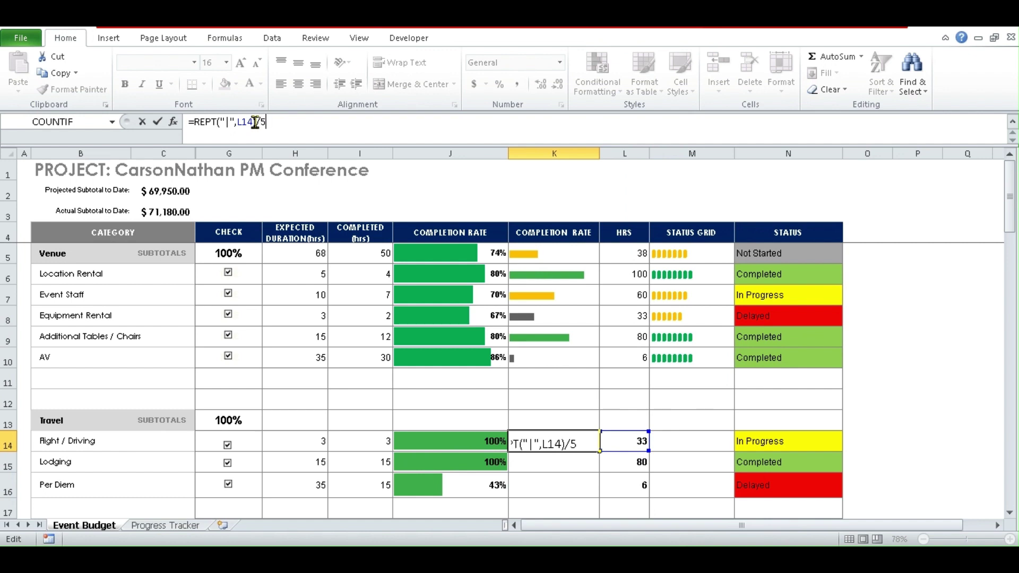
key(BackSpace)
key(BackSpace)
click(254, 123)
text(/5)
key(Return)
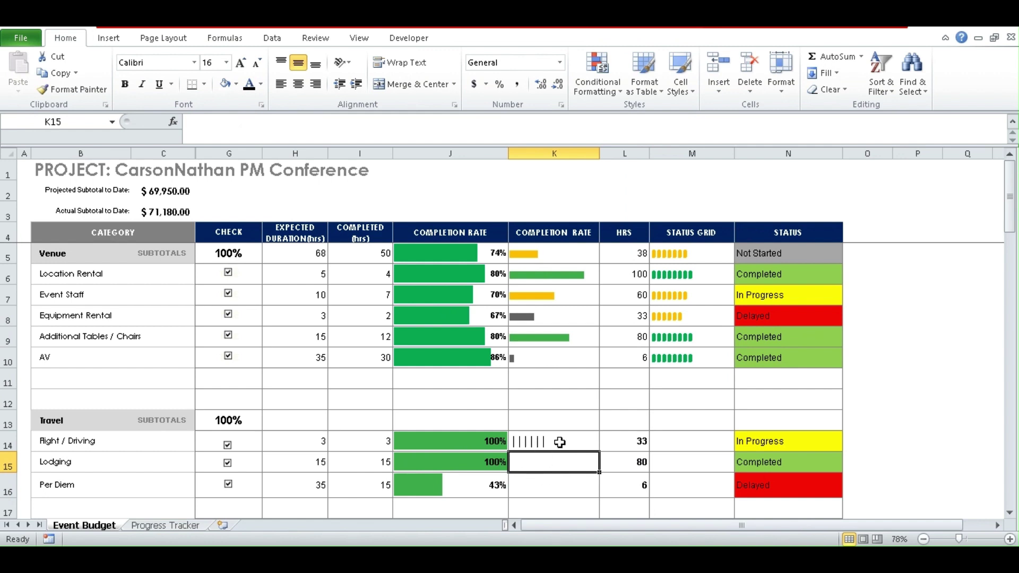
Step: Change the font of the REPT bar in K14 to Playbill
click(626, 445)
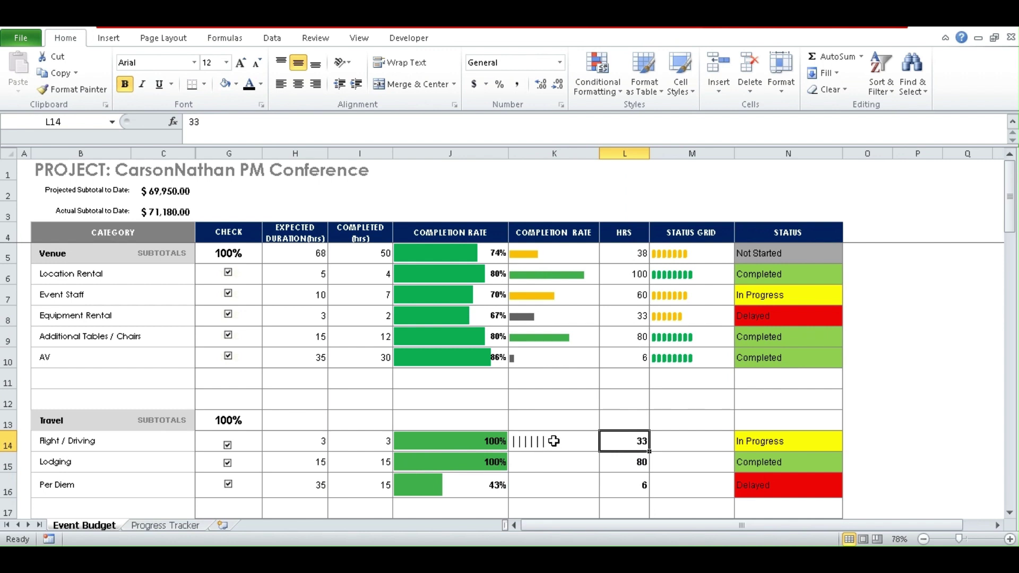
click(550, 442)
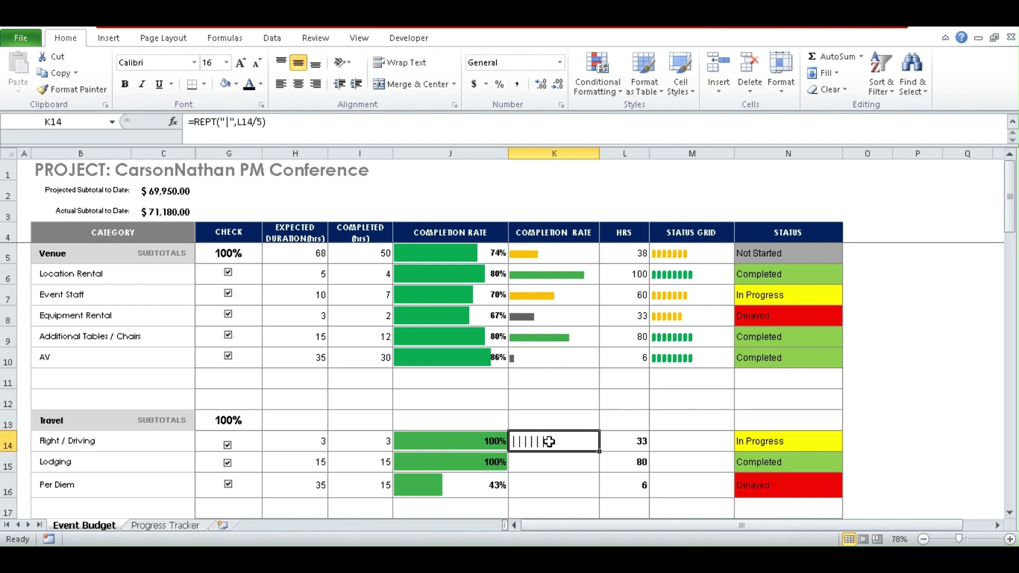
click(194, 63)
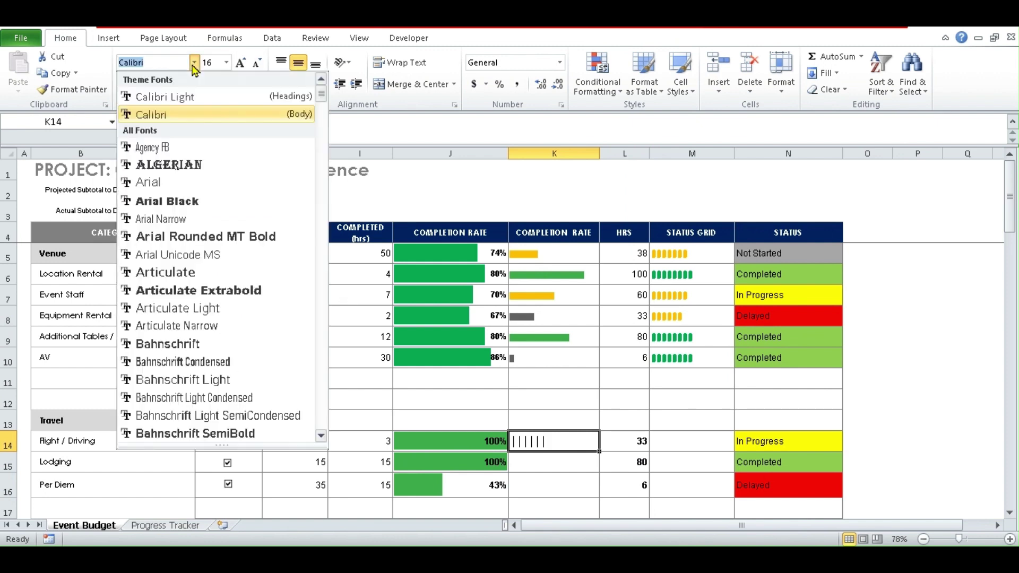
text(Playbill)
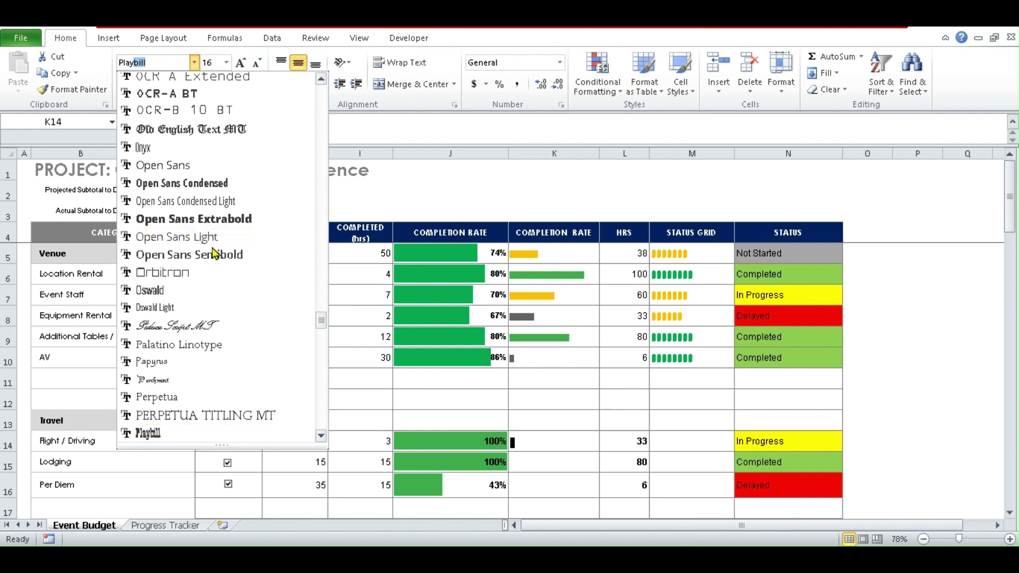
click(164, 435)
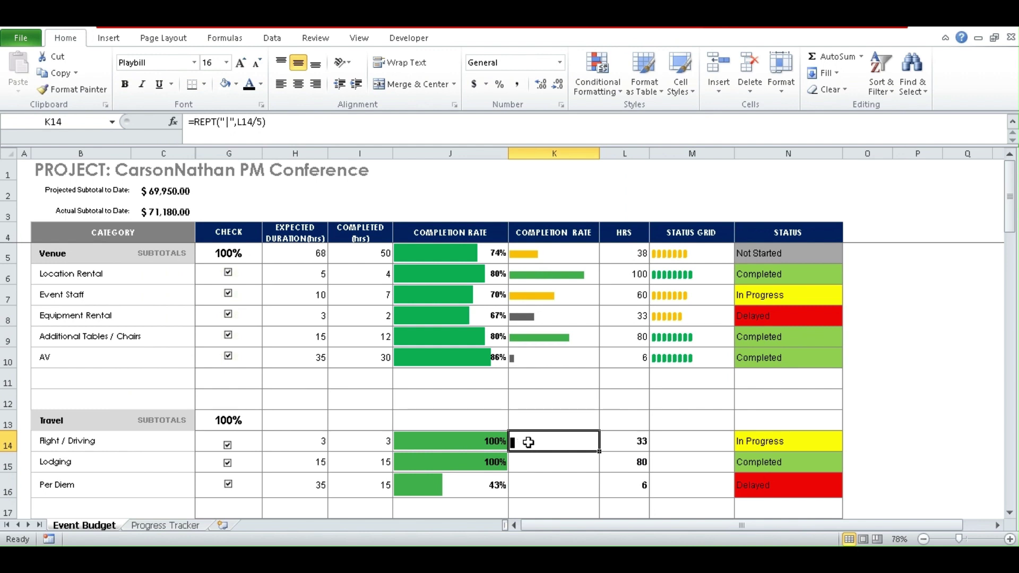
Step: Set the Flight / Driving HRS value in L14 to 50
click(641, 440)
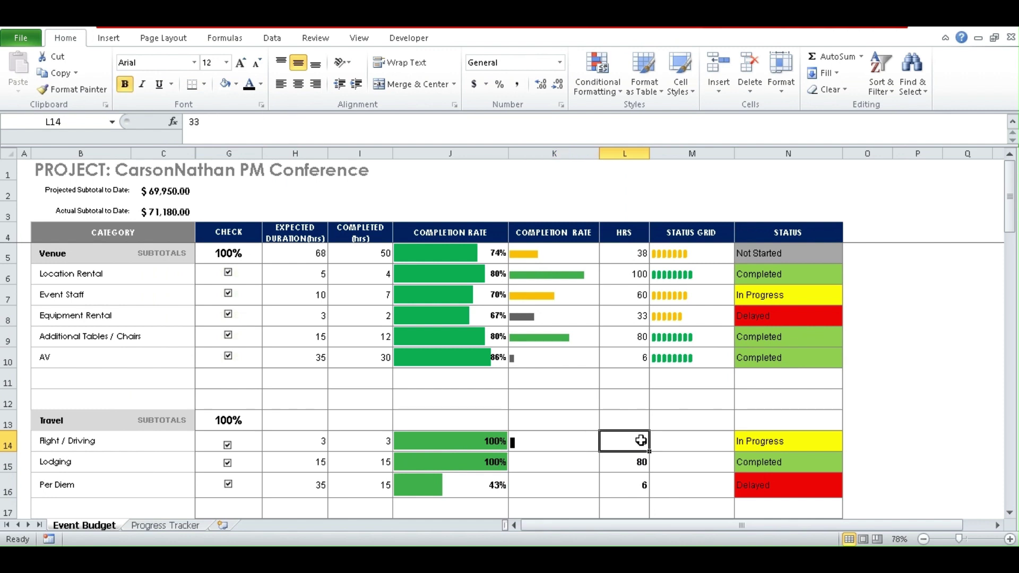
text(60)
key(Return)
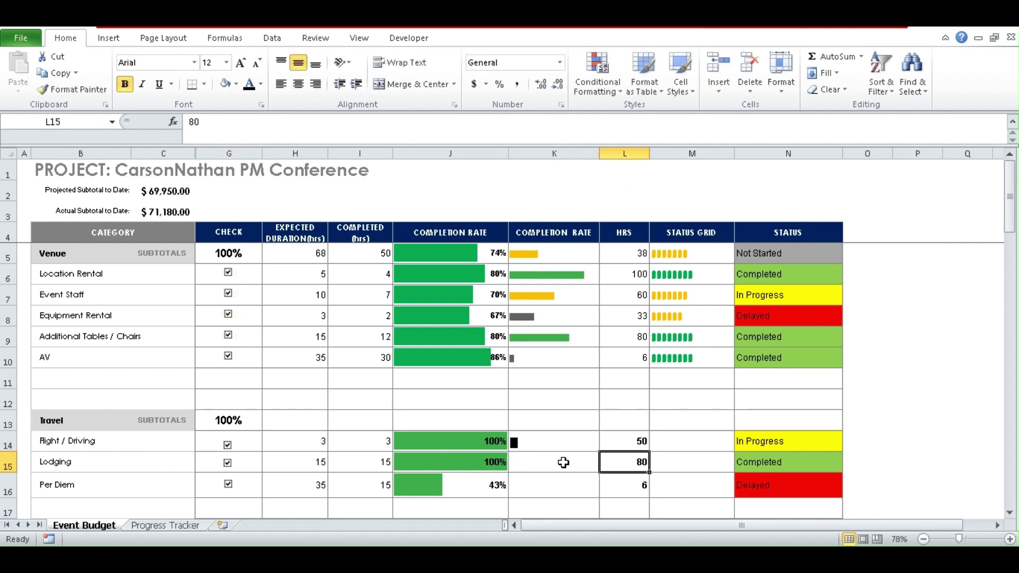
Step: Fill the REPT bar formula from K14 down through K16 for the Lodging and Per Diem rows
click(546, 447)
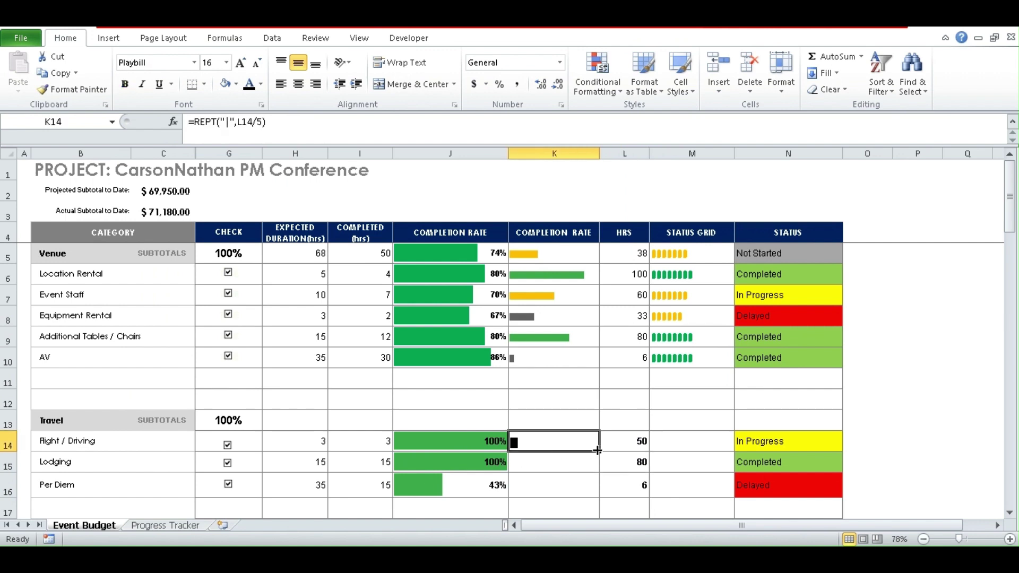
drag(598, 450, 596, 487)
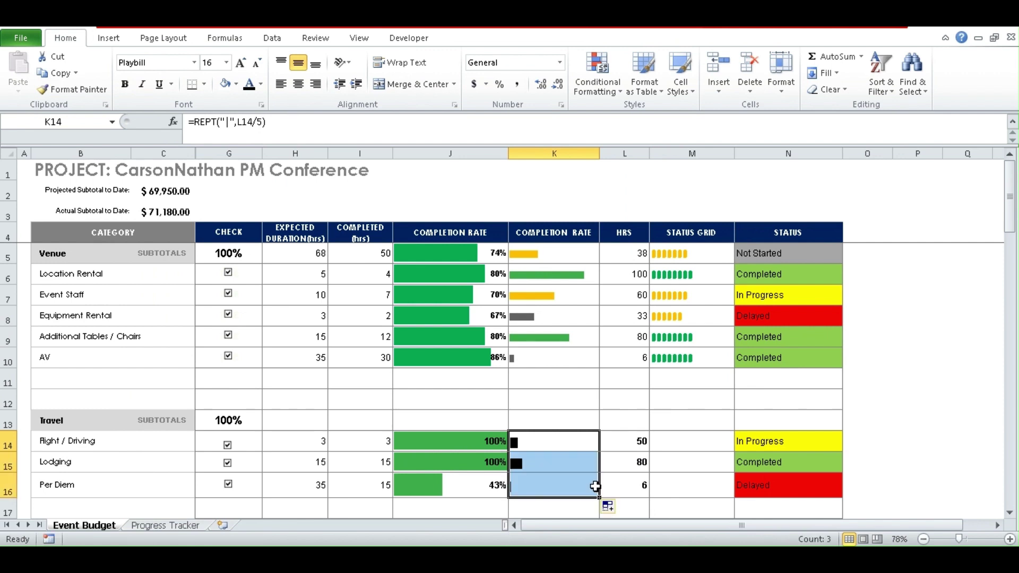
click(918, 448)
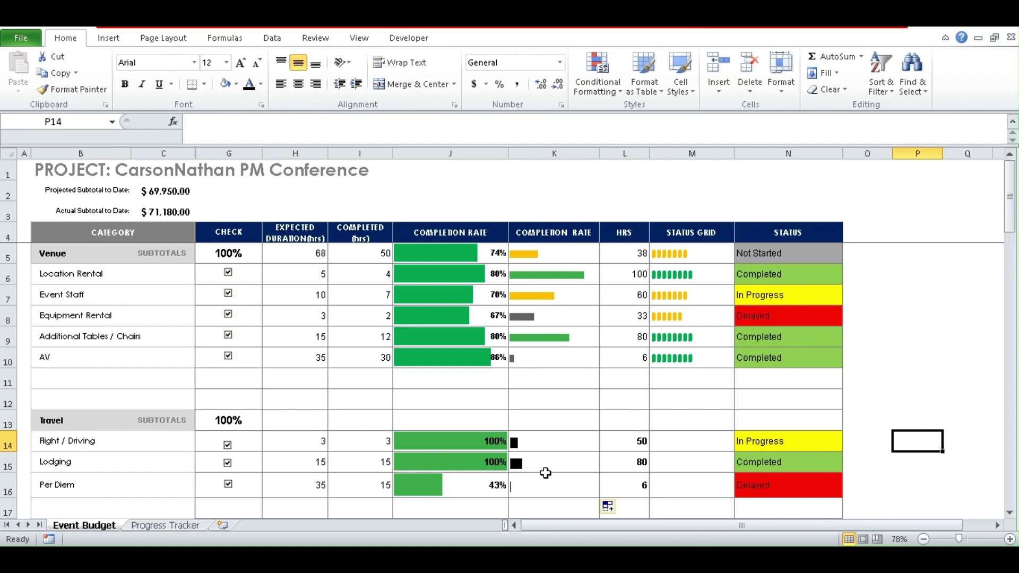
Step: Create a formula-based conditional formatting rule for K14 with the condition =$L$14>=80
click(550, 442)
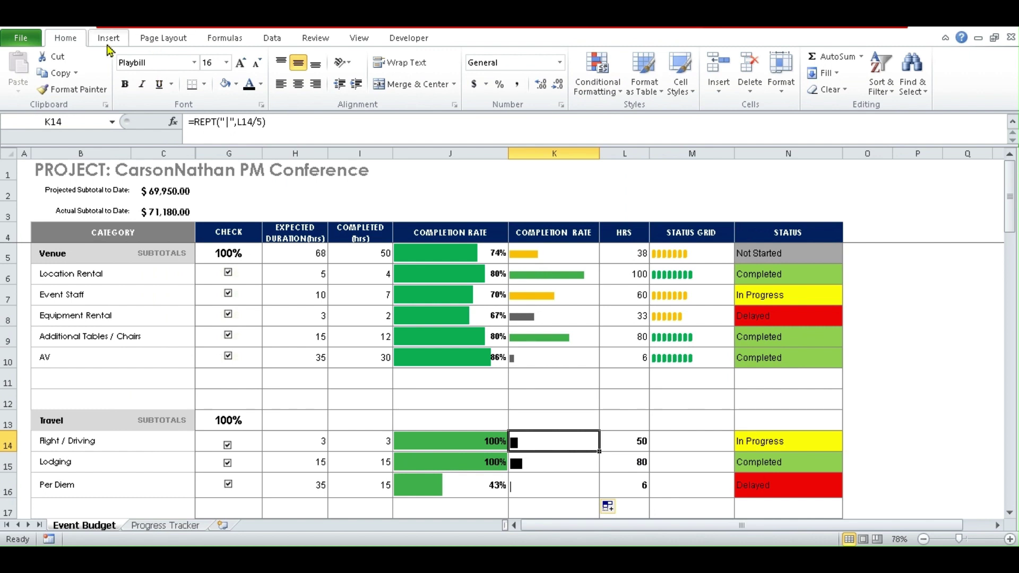
click(602, 87)
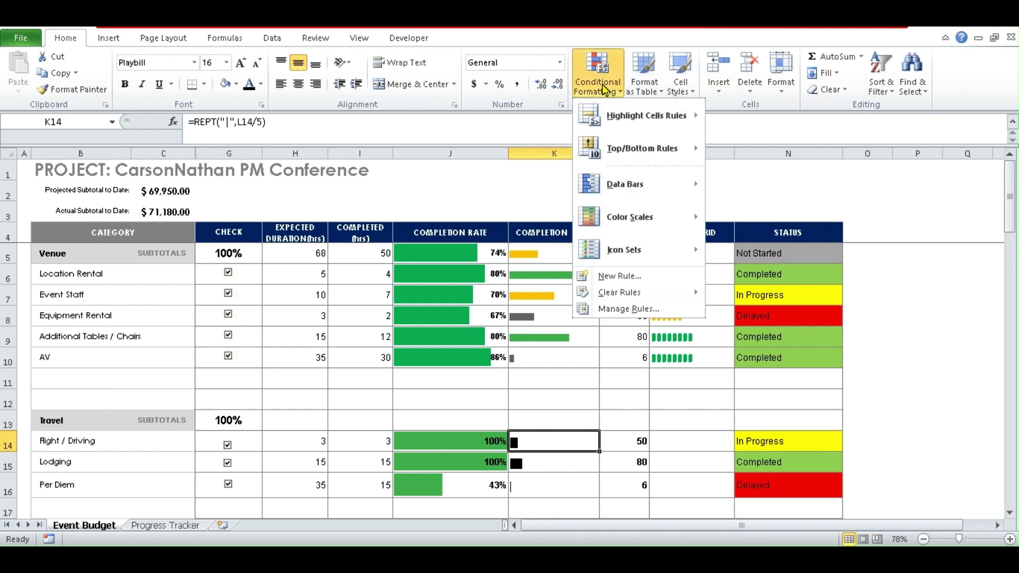
click(620, 276)
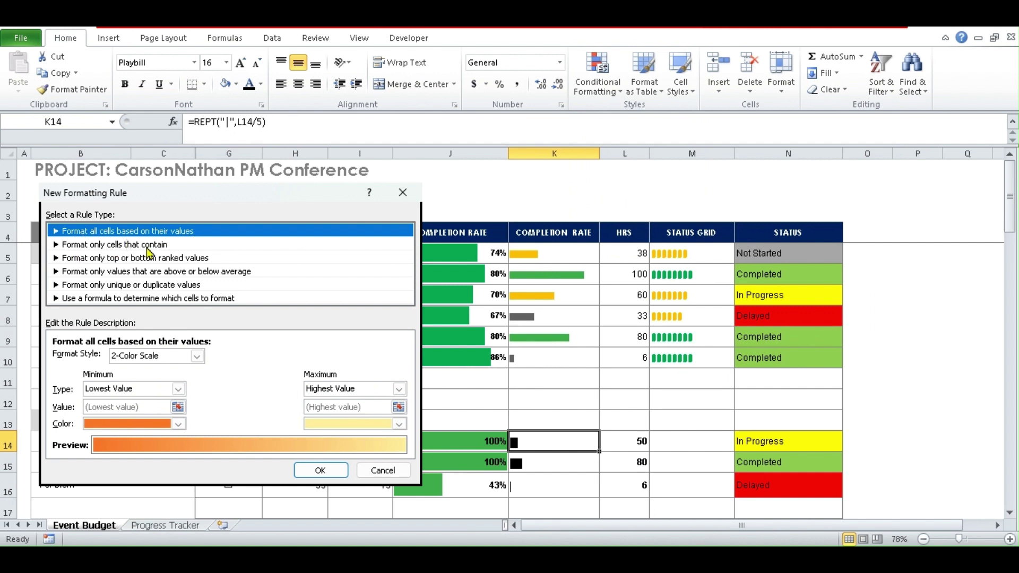
click(118, 299)
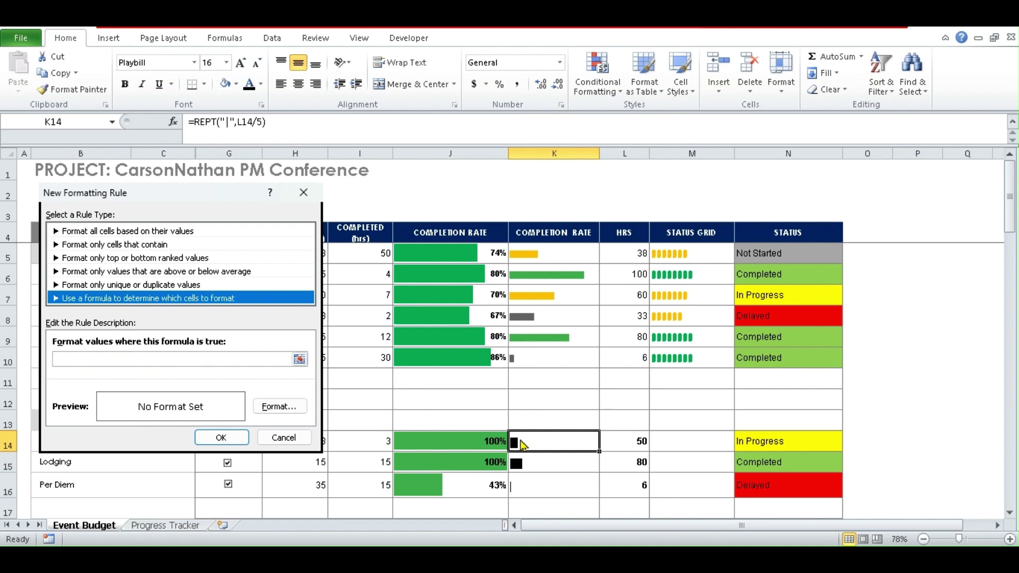
click(159, 361)
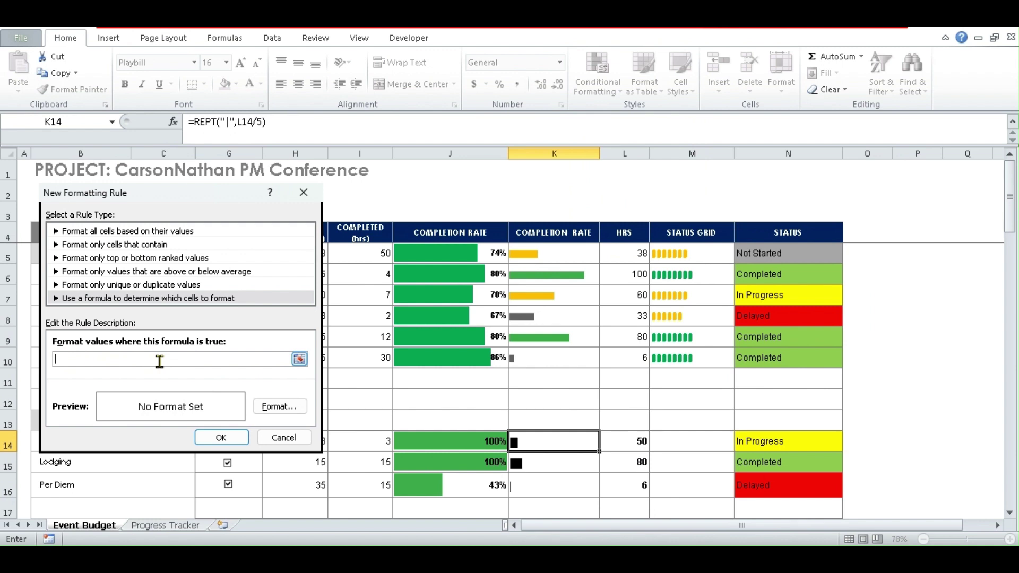
text(=)
click(632, 445)
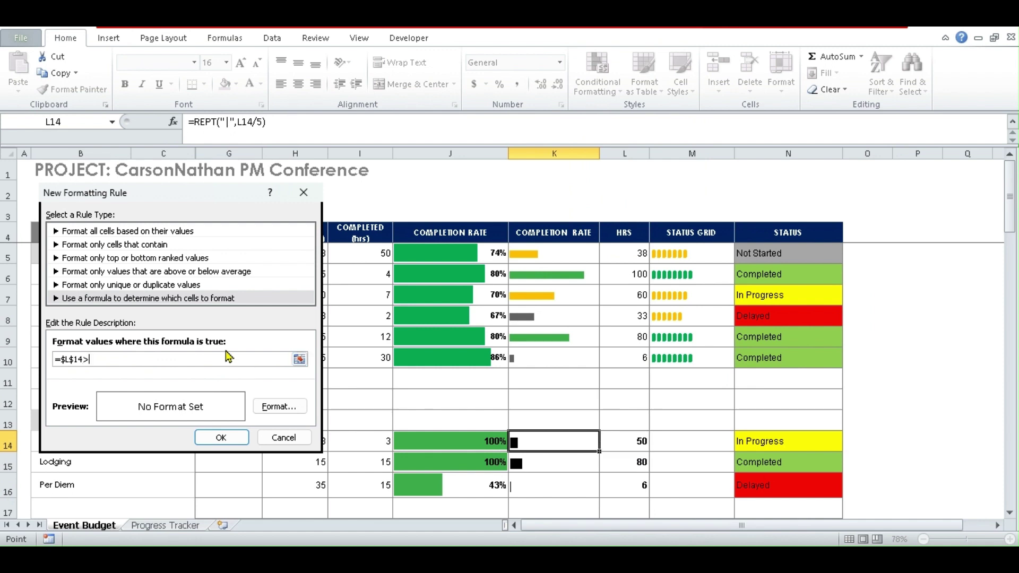
text(>=80)
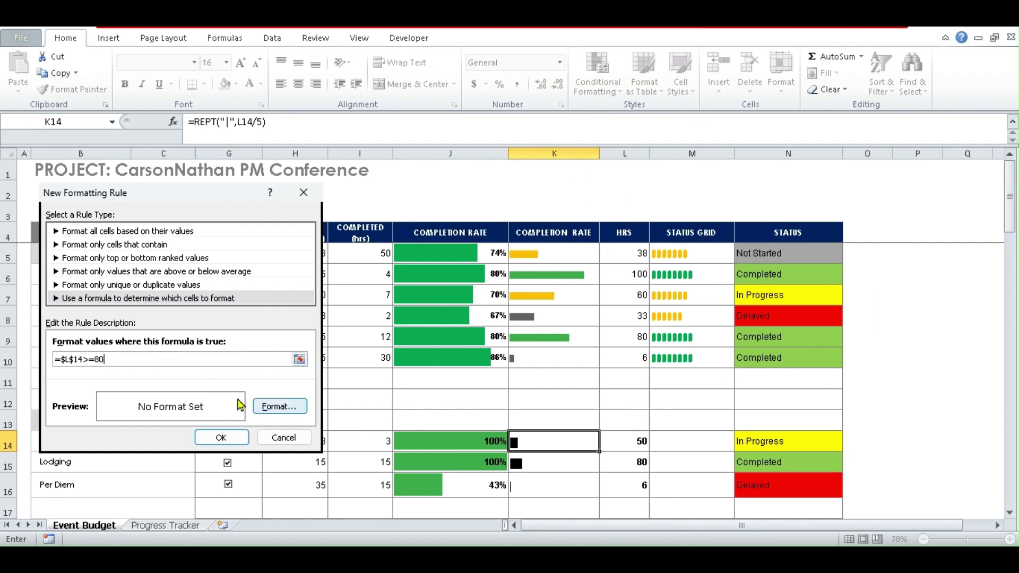
Step: Give the new rule a bold green font format and save the rule
click(280, 406)
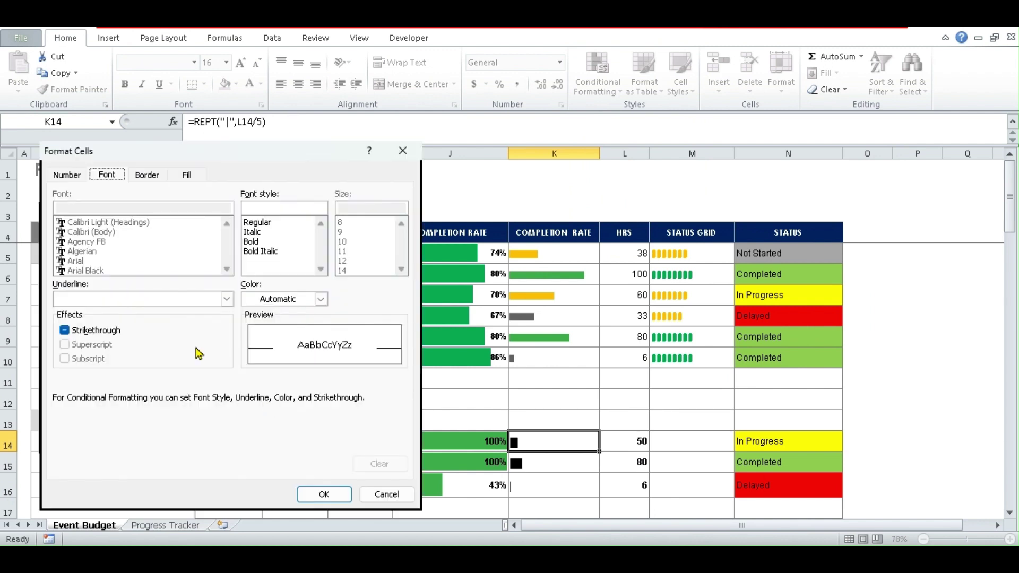
click(187, 175)
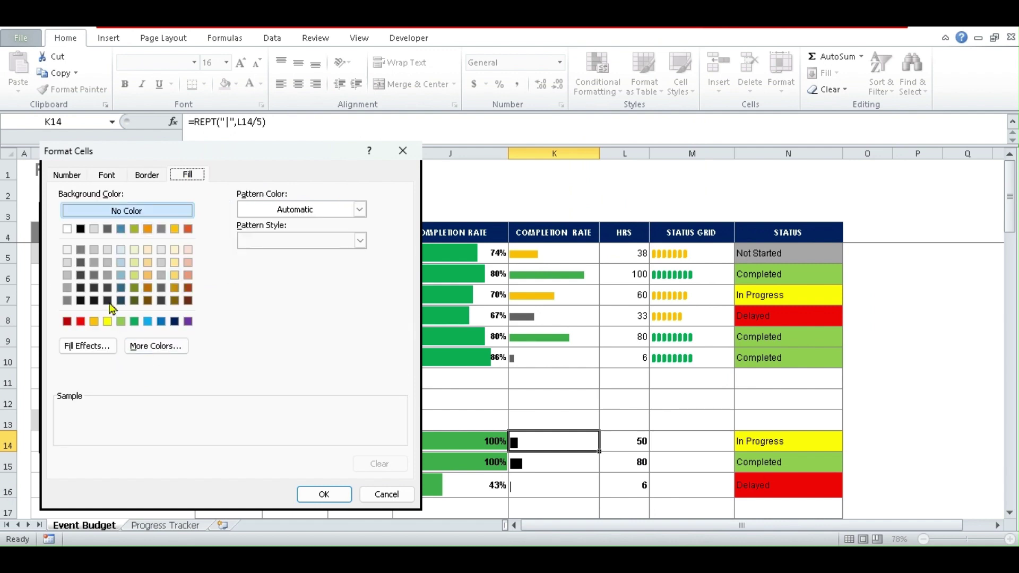
click(111, 178)
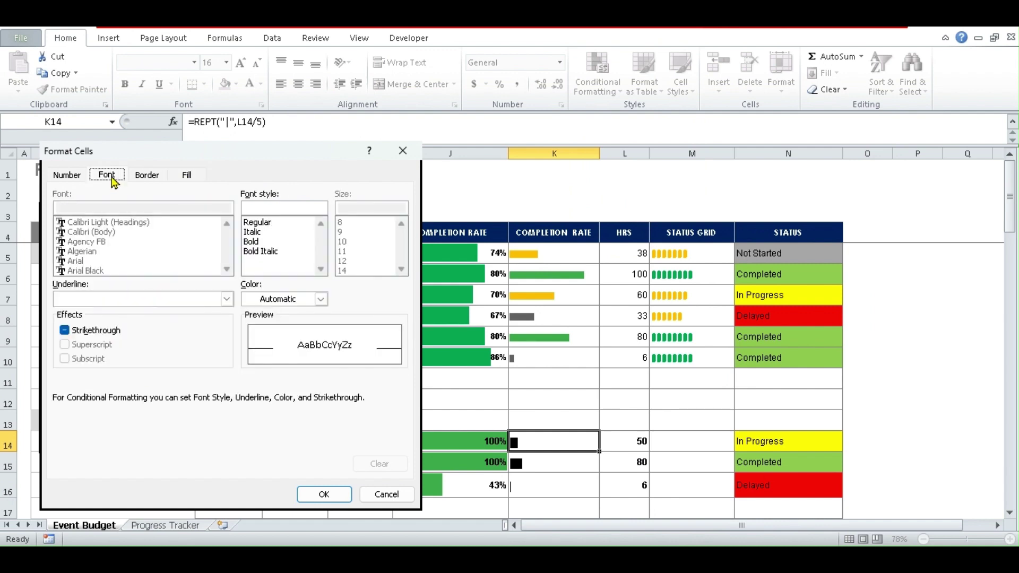
click(251, 242)
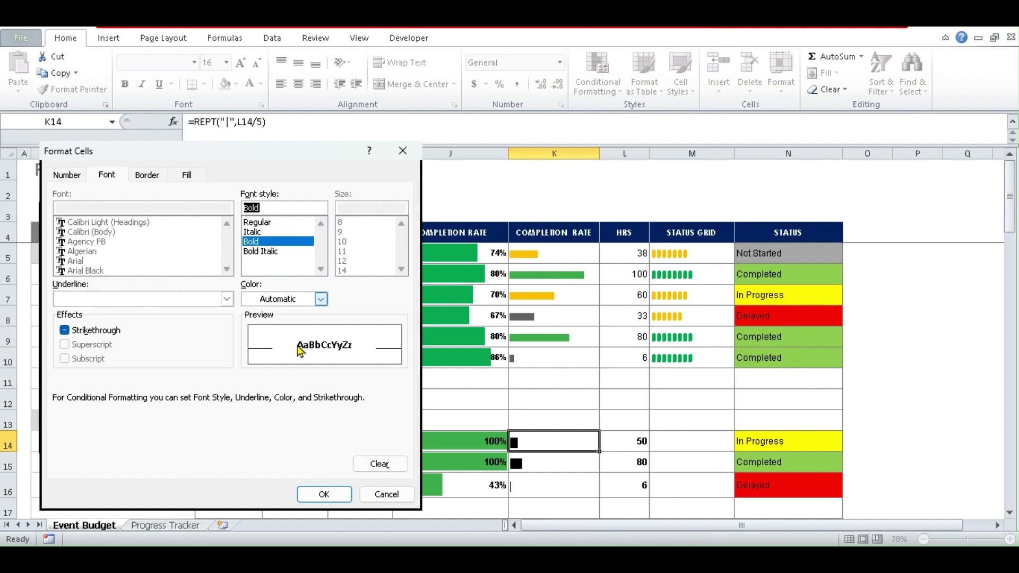
click(321, 299)
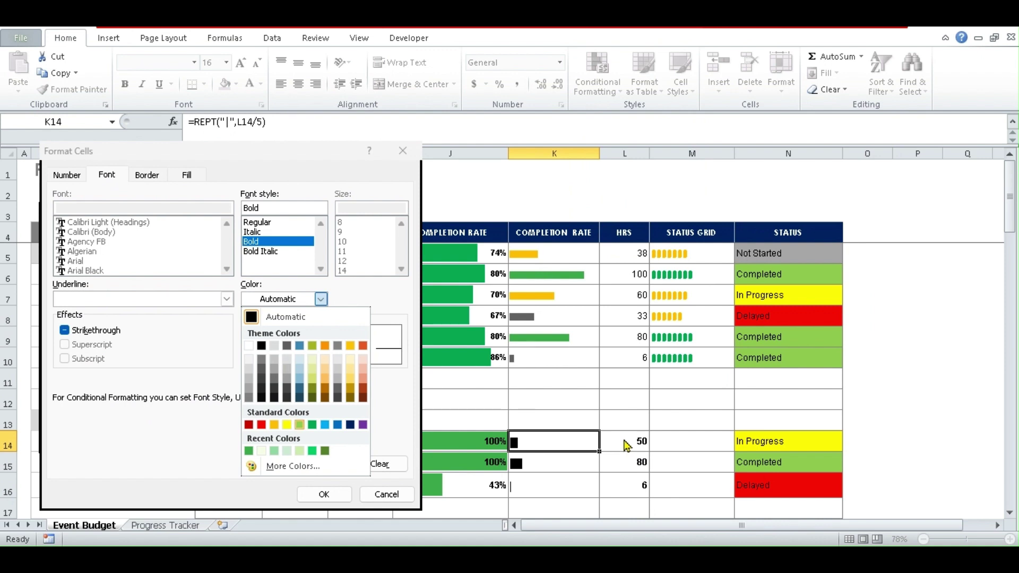
click(249, 451)
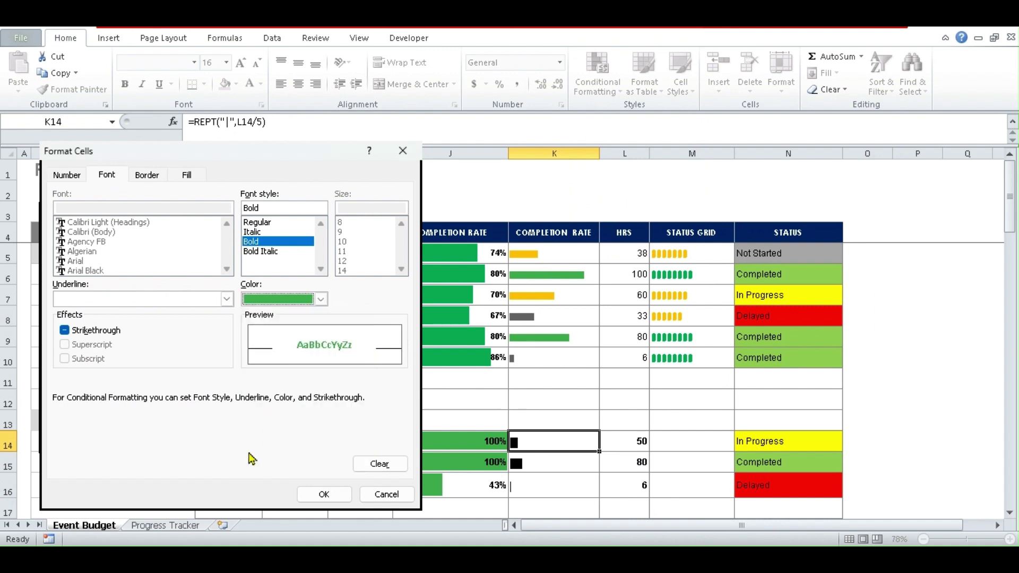
click(332, 495)
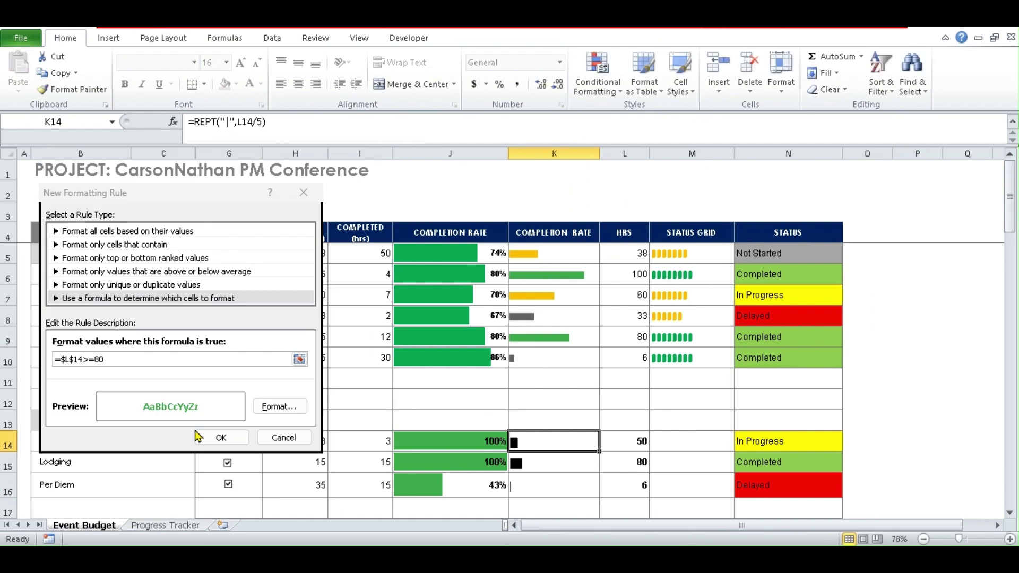
click(233, 439)
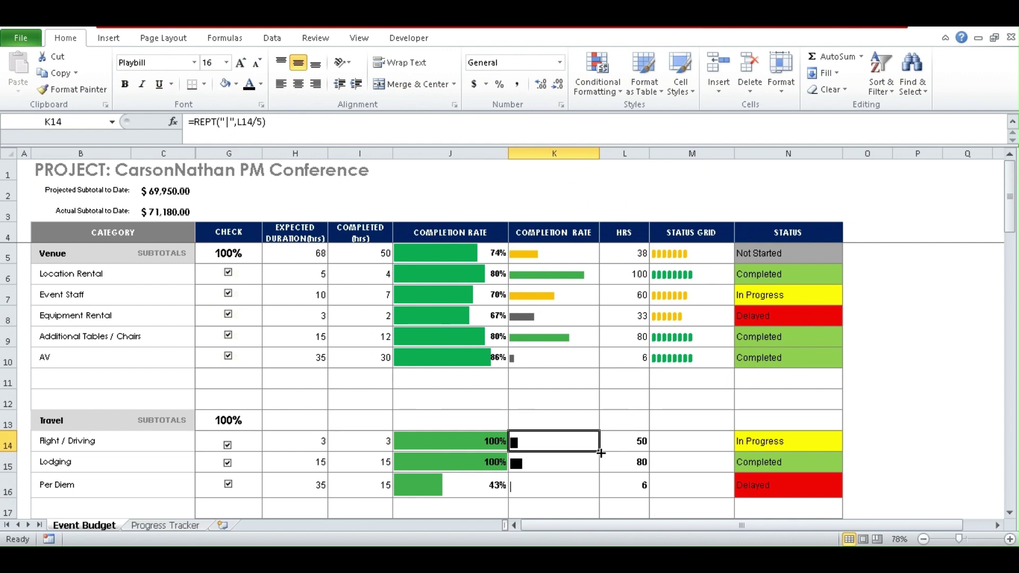
Step: Fill K14 with its conditional formatting down to K15, the Lodging row
drag(599, 451, 597, 467)
key(Escape)
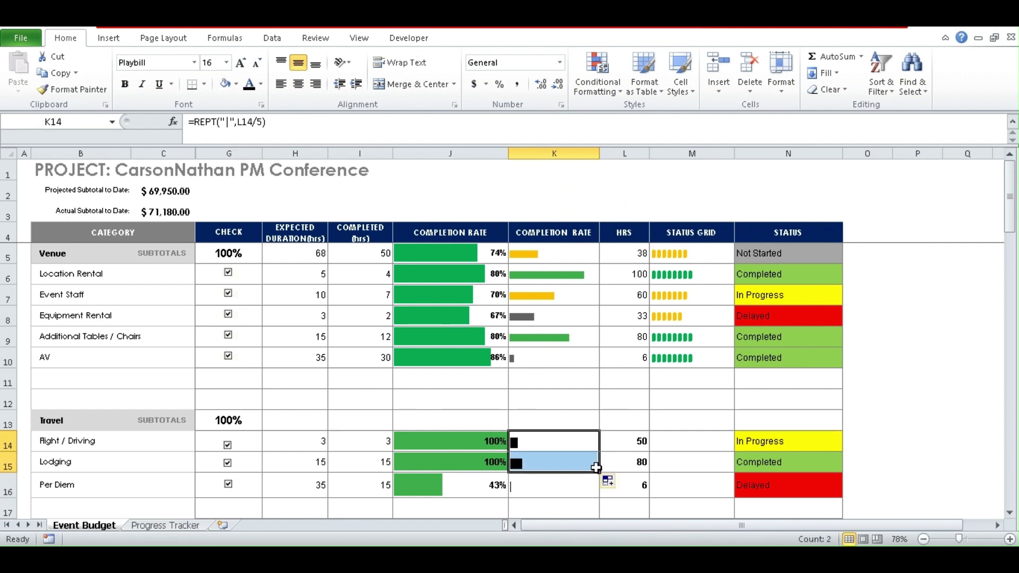
click(629, 466)
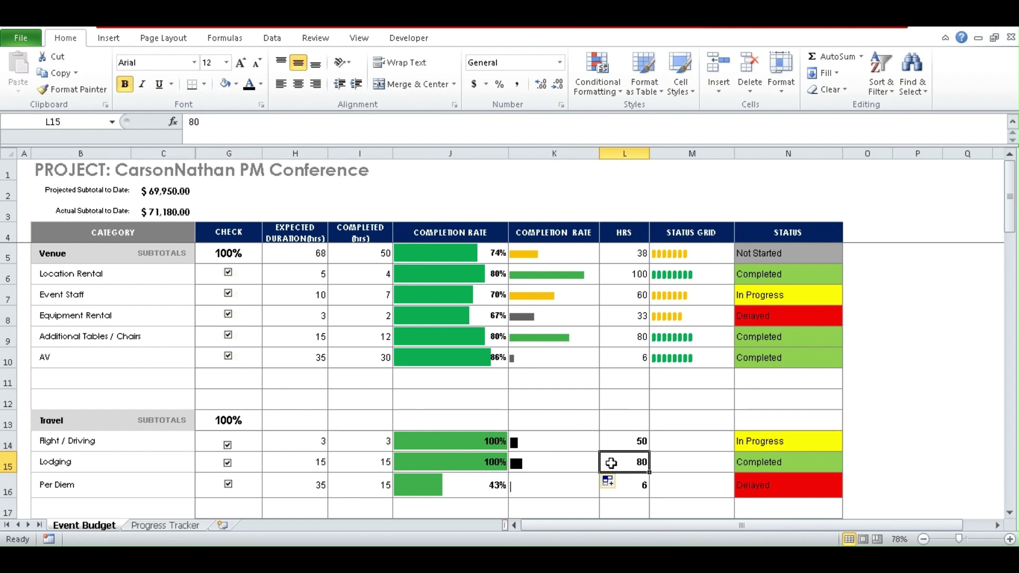
Step: Edit the green bar rule on K14 to use the relative condition =L14>=80 and apply it
click(562, 444)
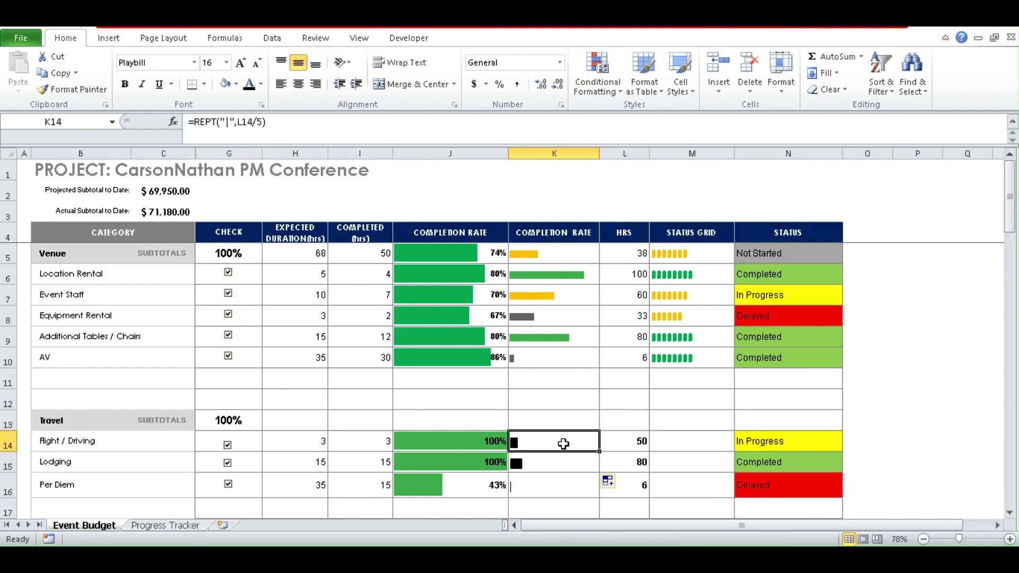
click(599, 84)
click(617, 312)
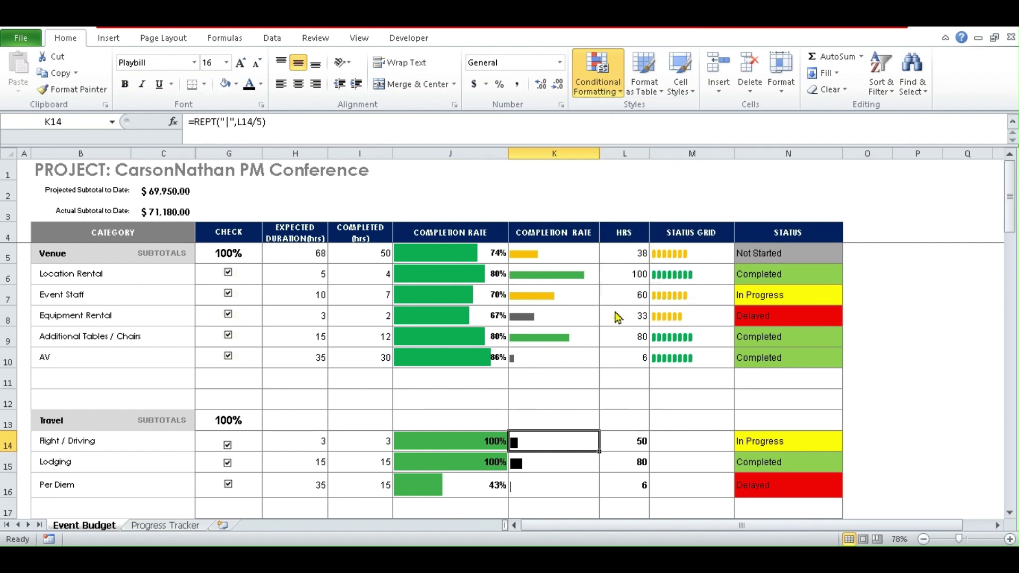
click(118, 302)
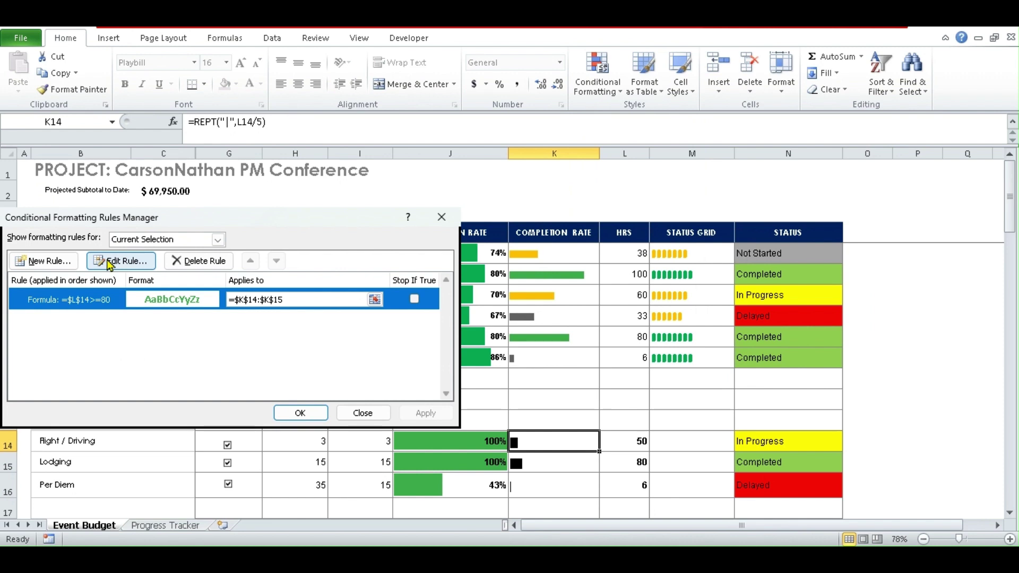
click(110, 262)
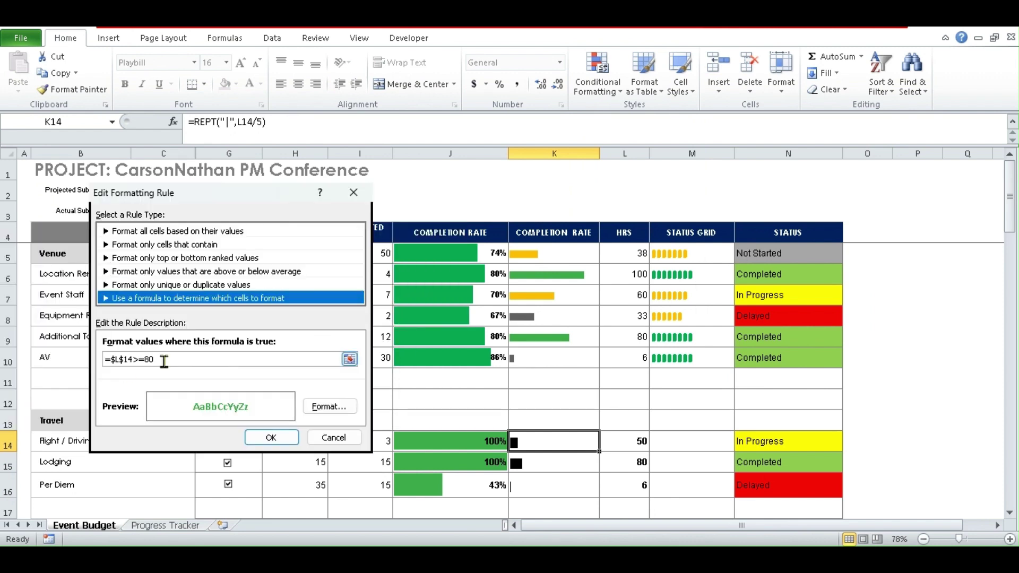
click(122, 360)
key(BackSpace)
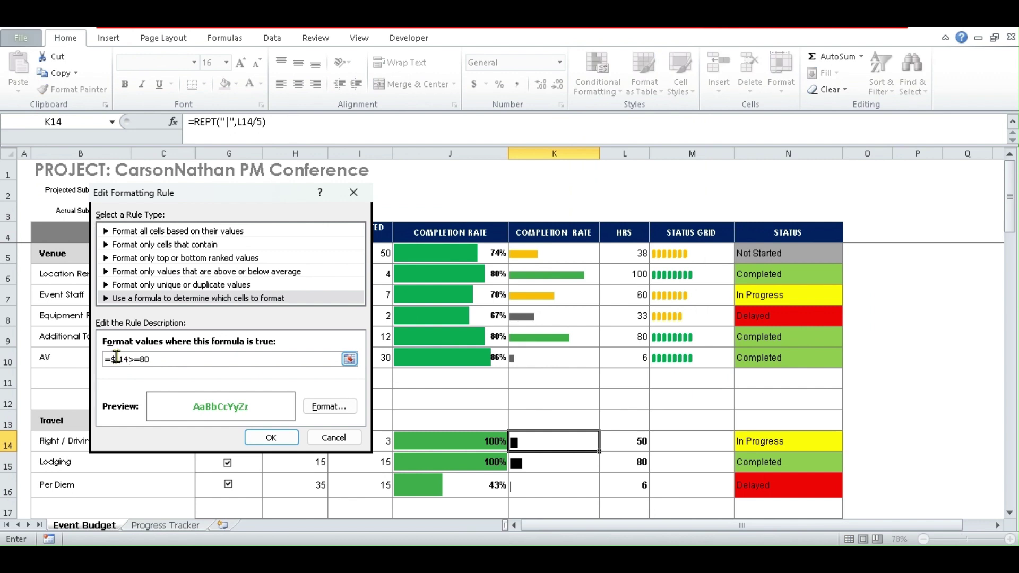
click(116, 359)
key(BackSpace)
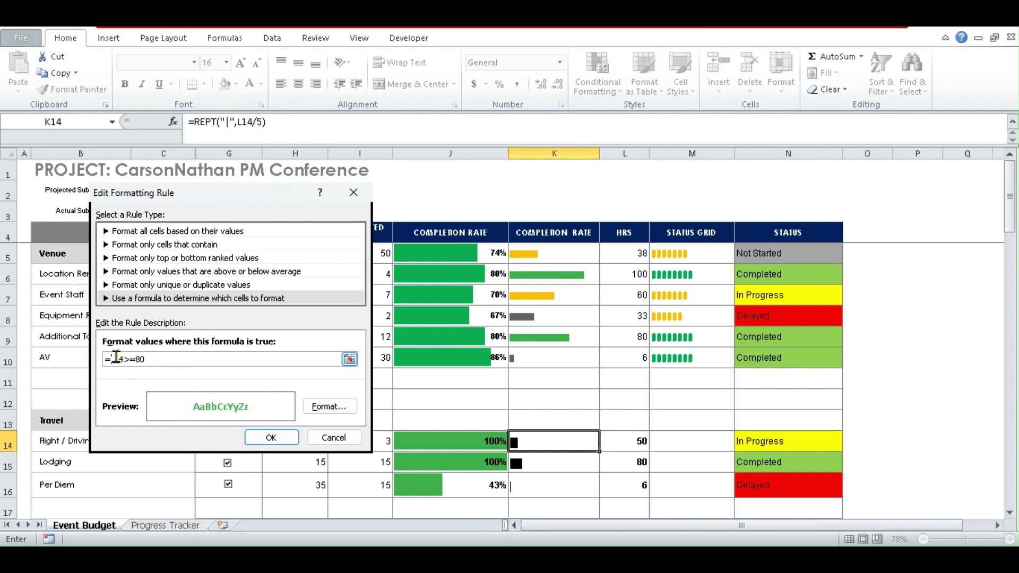
click(271, 437)
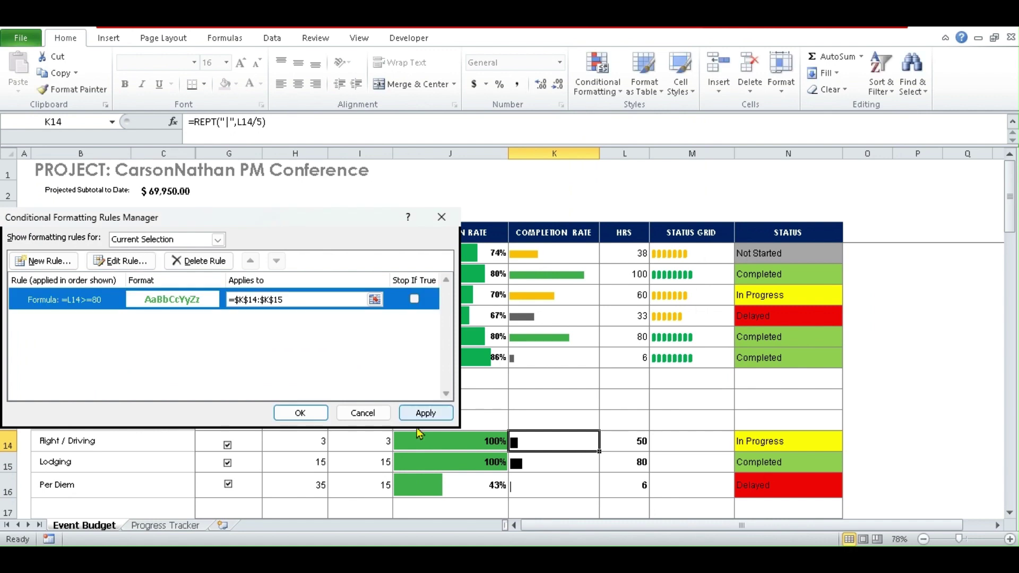
click(423, 413)
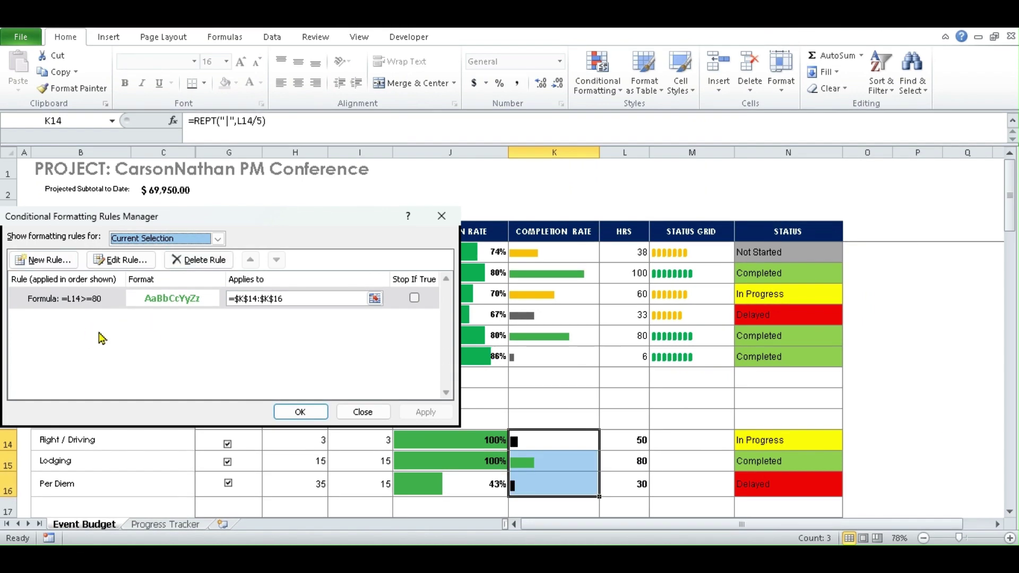
Step: Add another formula-based formatting rule for K14:K16 with the condition =and($L$14>=50,$L$14<80)
click(40, 263)
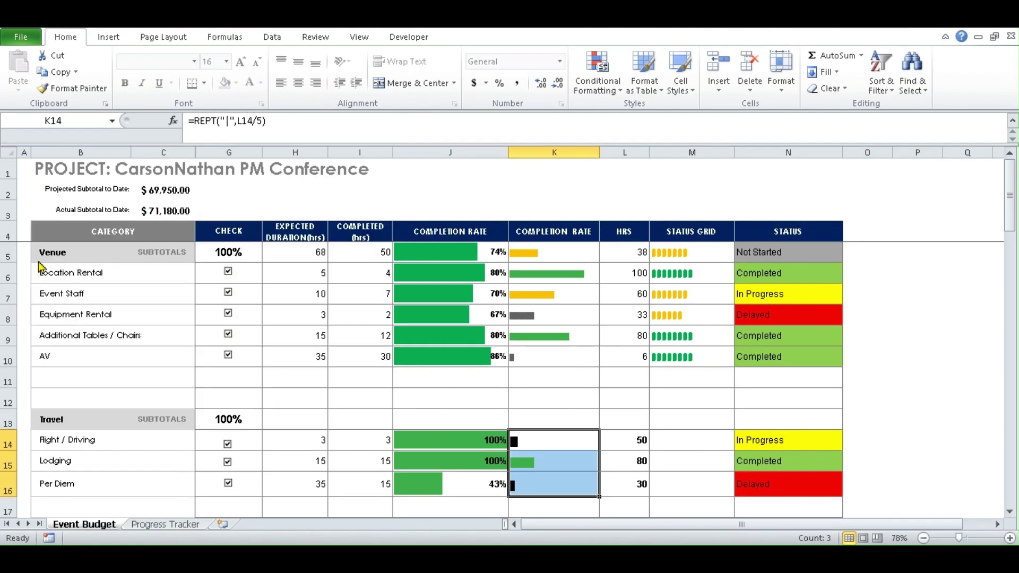
click(139, 281)
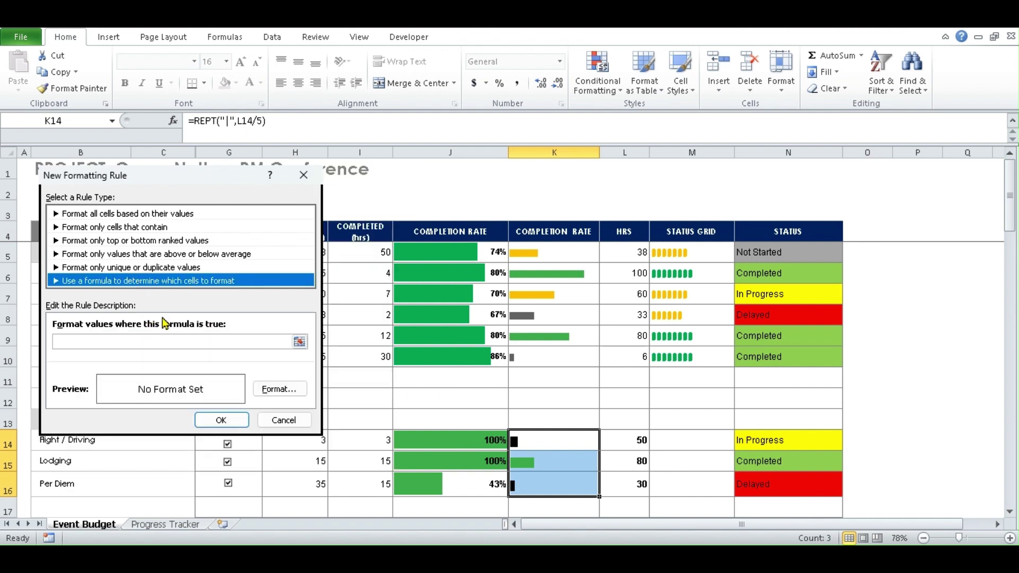
click(120, 343)
text(=)
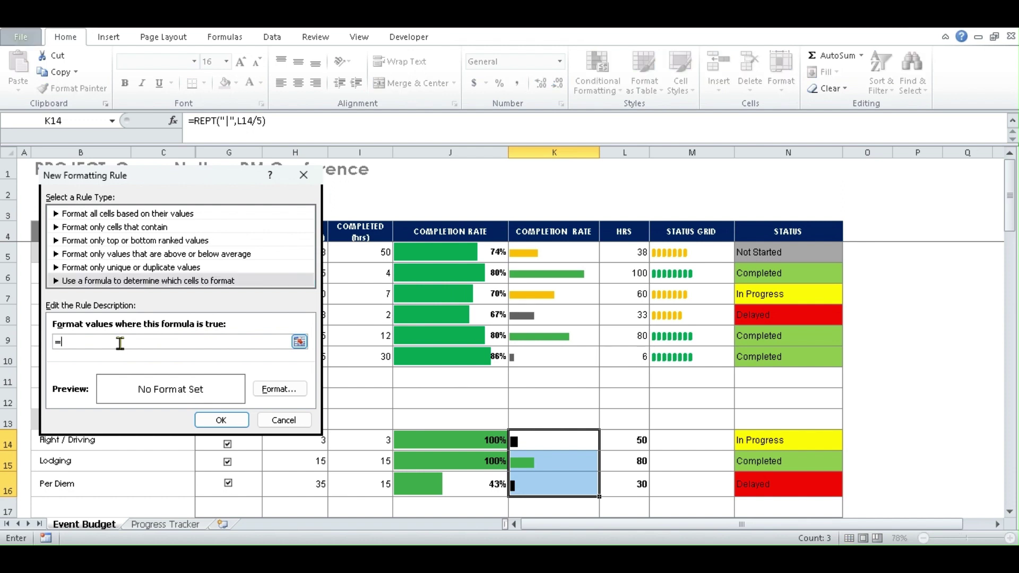
text(and()
click(624, 445)
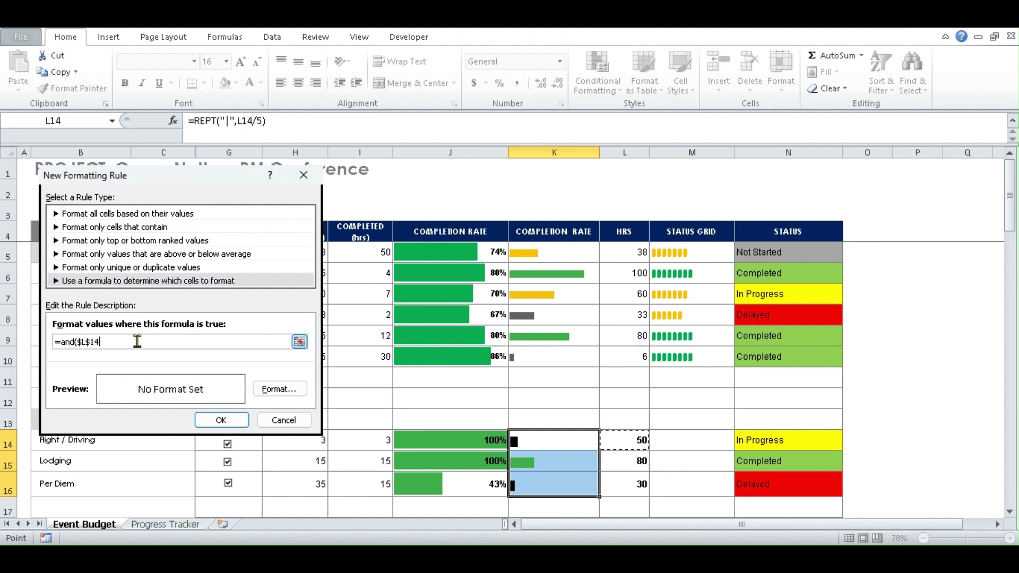
text(>=50,)
click(616, 437)
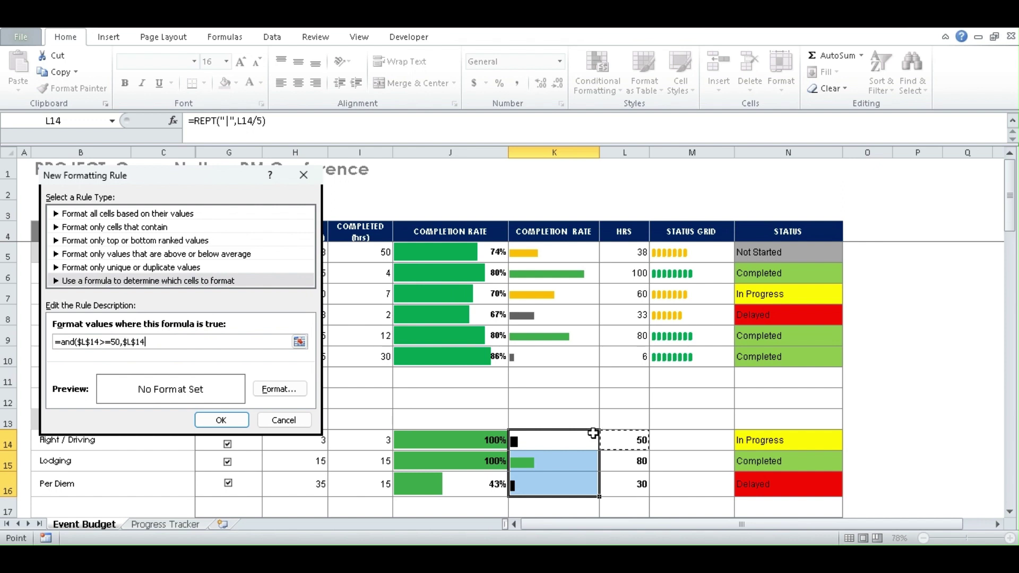
text(<80>)
key(BackSpace)
text())
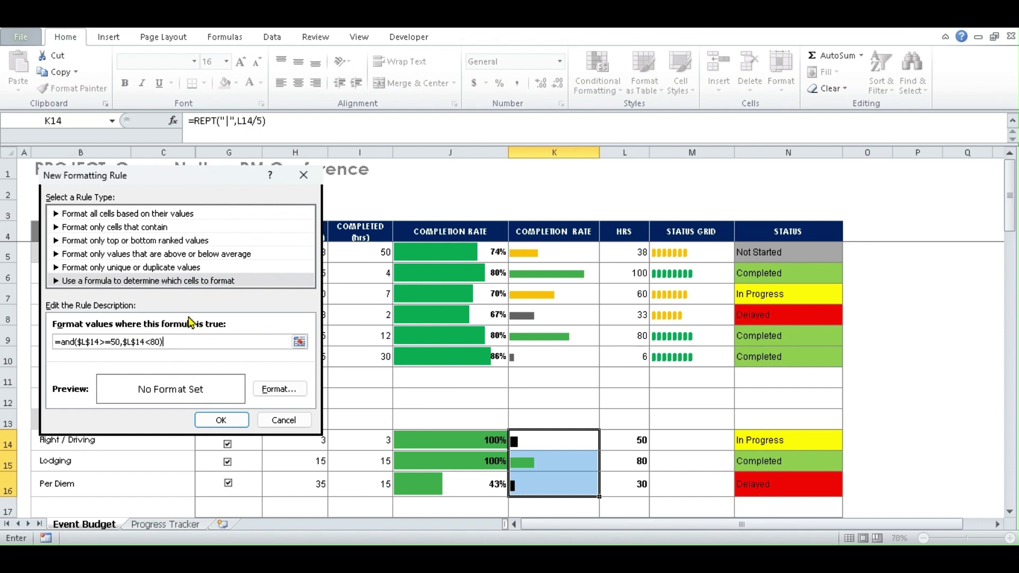
Step: Make the cell references in the new rule's condition relative, so it reads =and(L14>=50,L14<80)
click(83, 342)
key(BackSpace)
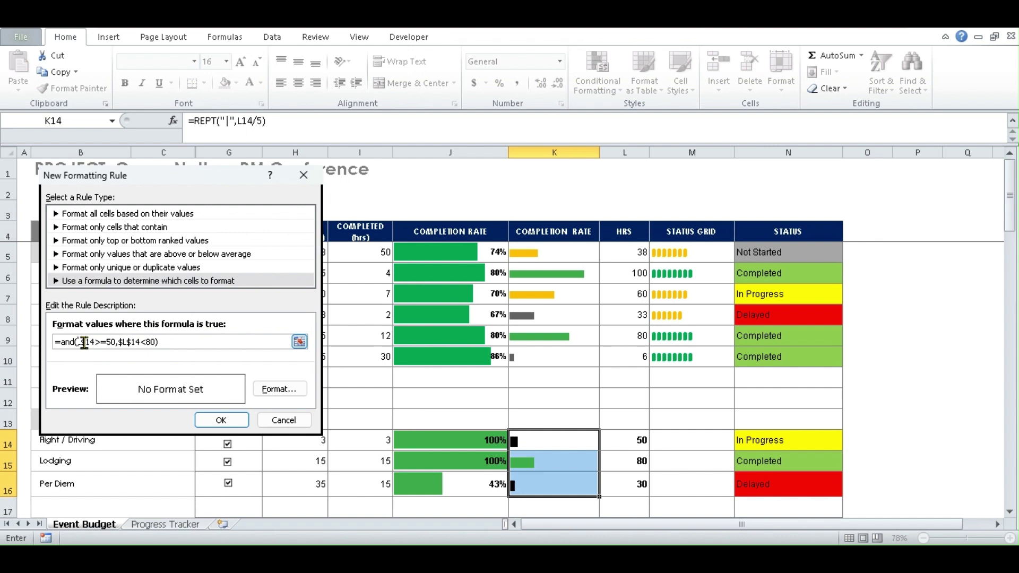
click(87, 342)
key(BackSpace)
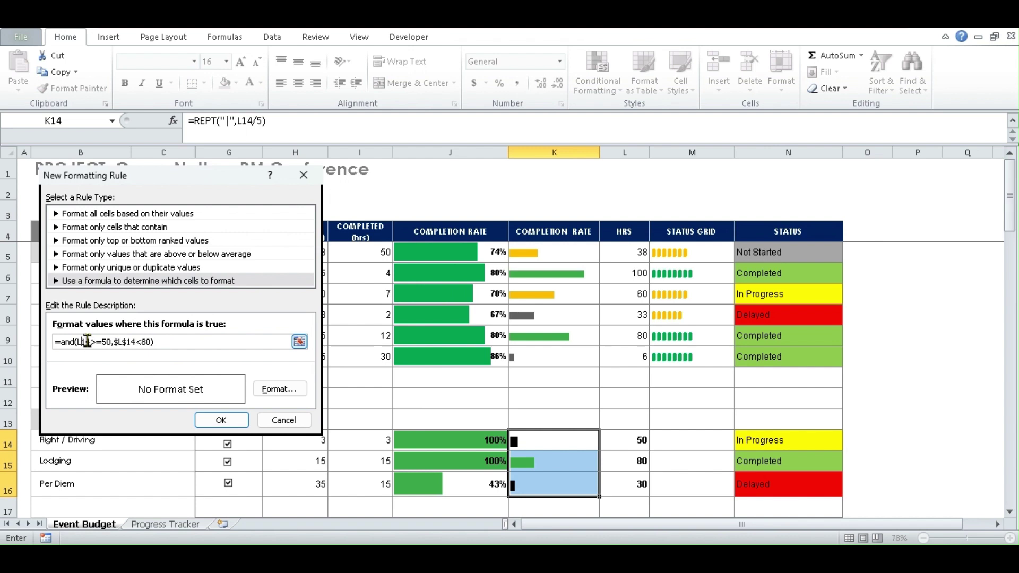
click(120, 341)
key(BackSpace)
click(114, 341)
key(BackSpace)
Step: Give the 50-to-80 rule a bold orange font format, save it and apply it to K14:K16
click(270, 390)
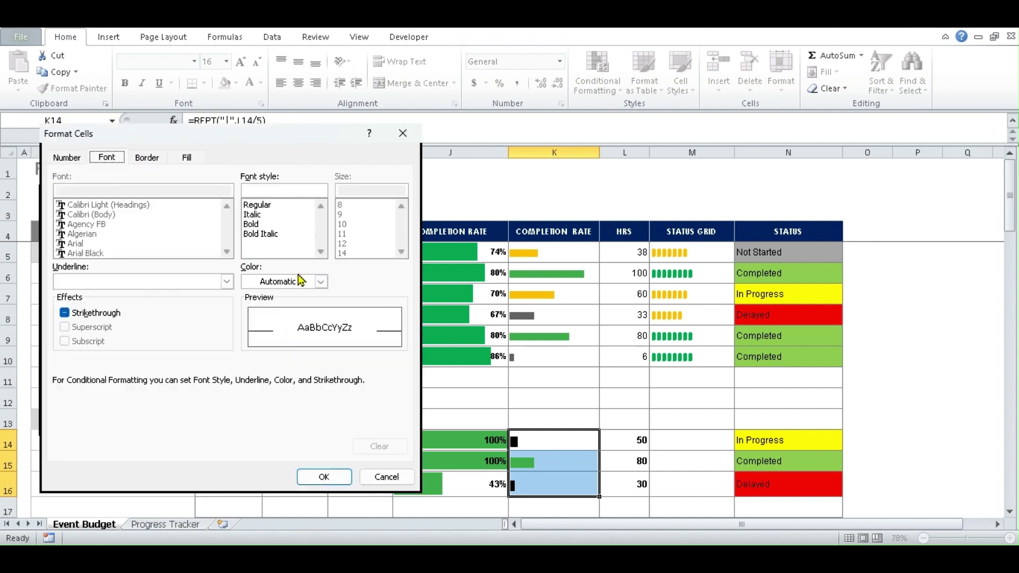
click(260, 225)
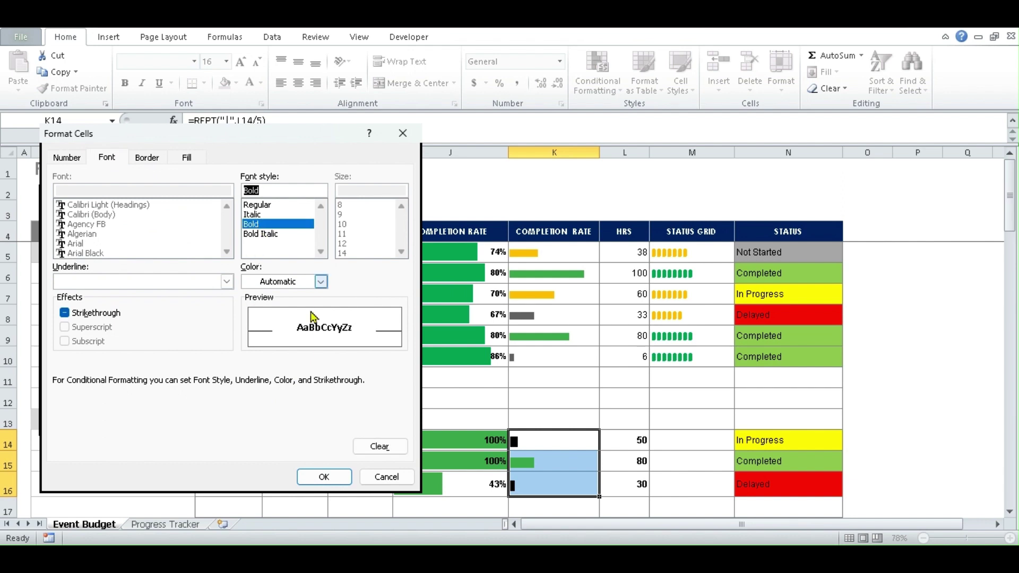
click(321, 281)
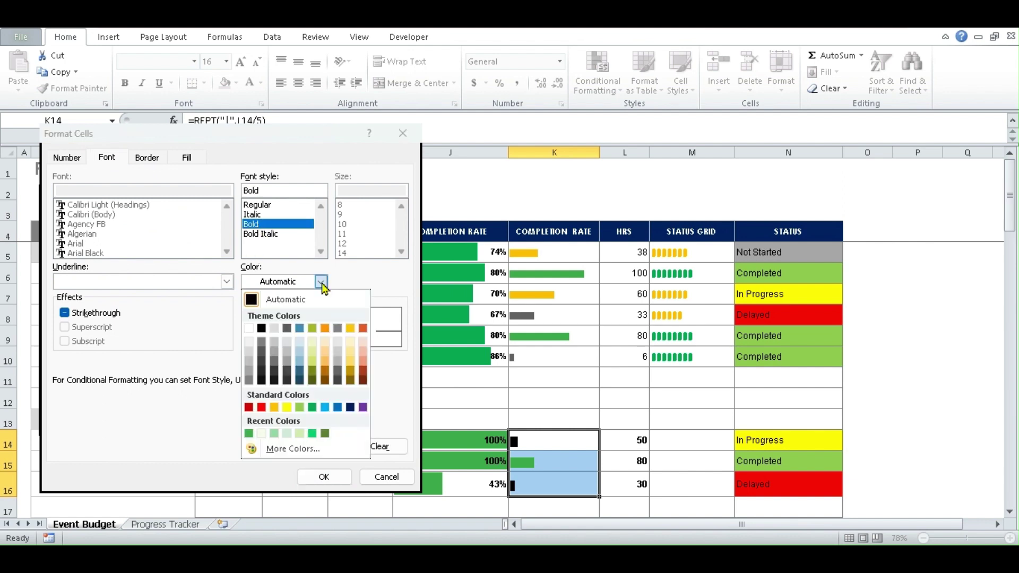
click(274, 408)
click(333, 478)
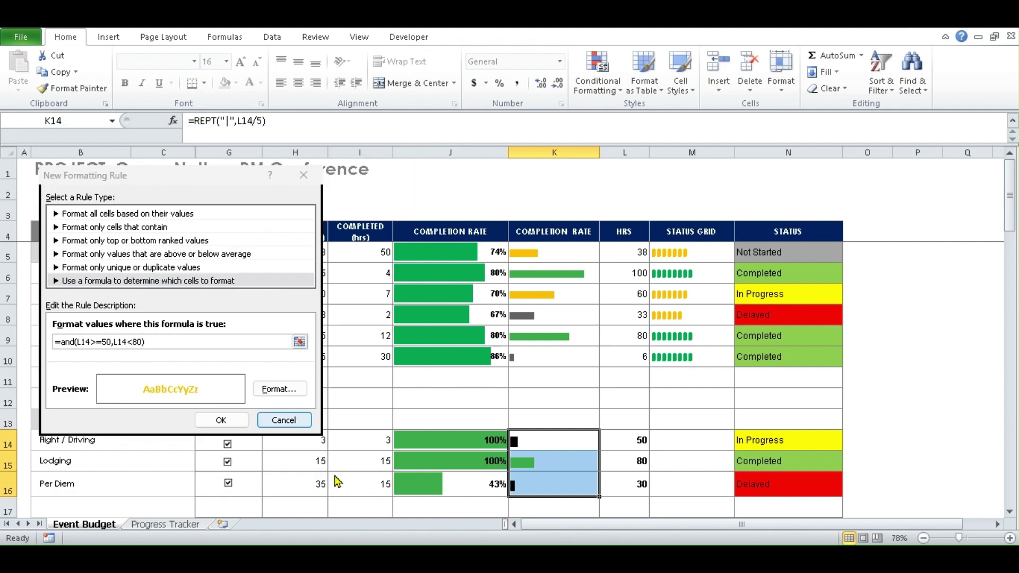
click(230, 421)
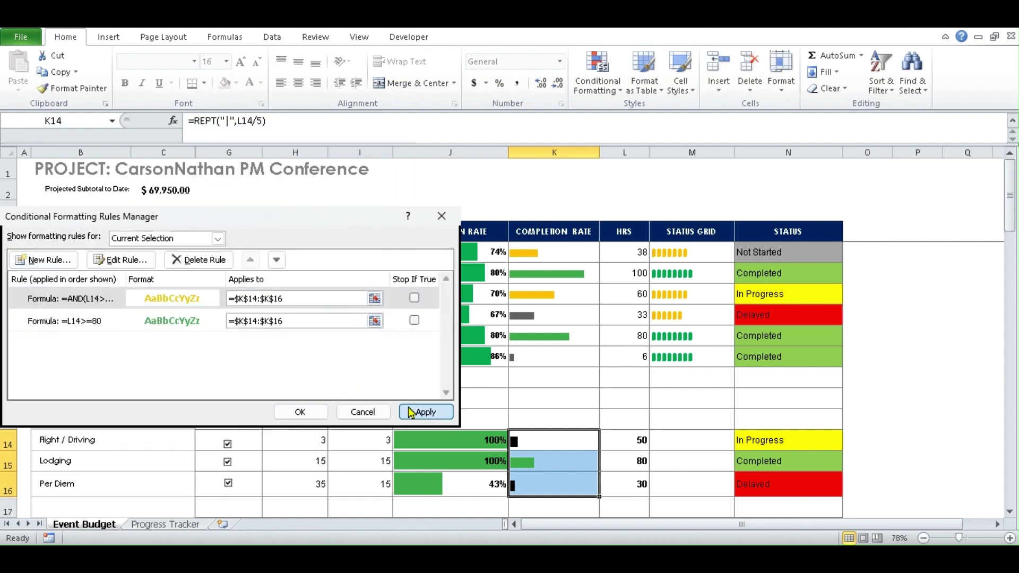
click(413, 412)
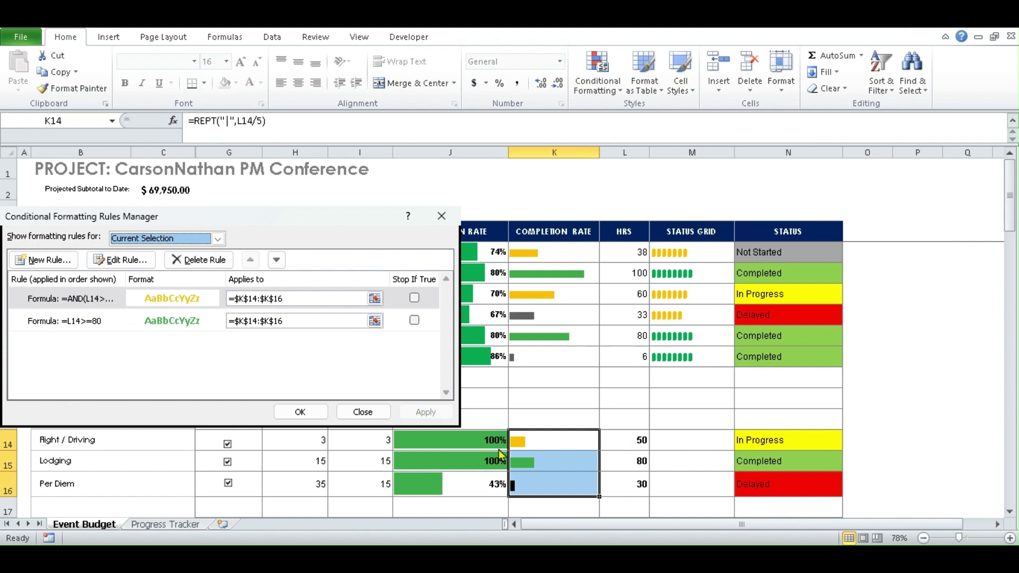
Step: Add a formula-based formatting rule for K14:K16 with the relative condition =L14<50
key(Tab)
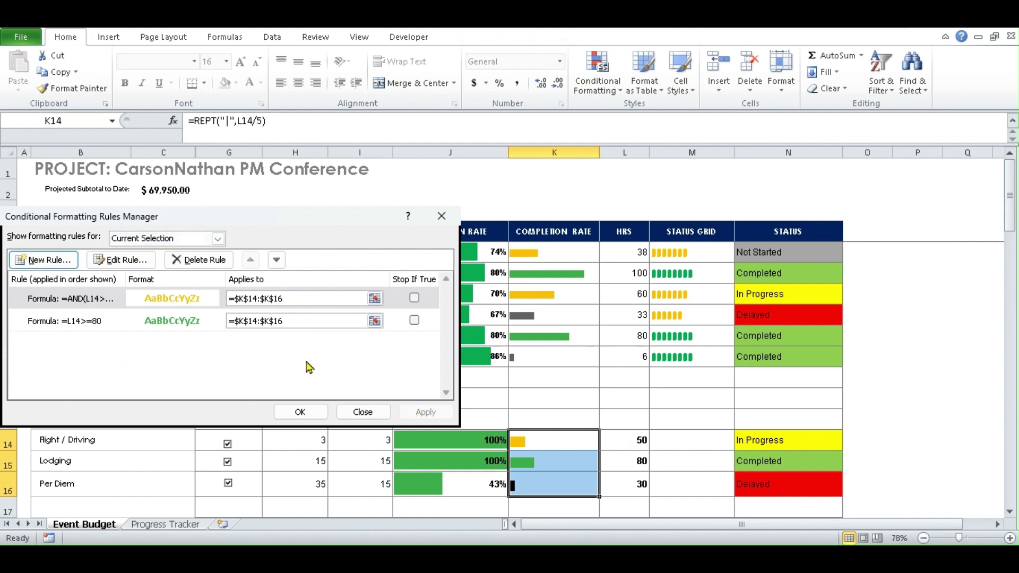
click(56, 262)
click(139, 281)
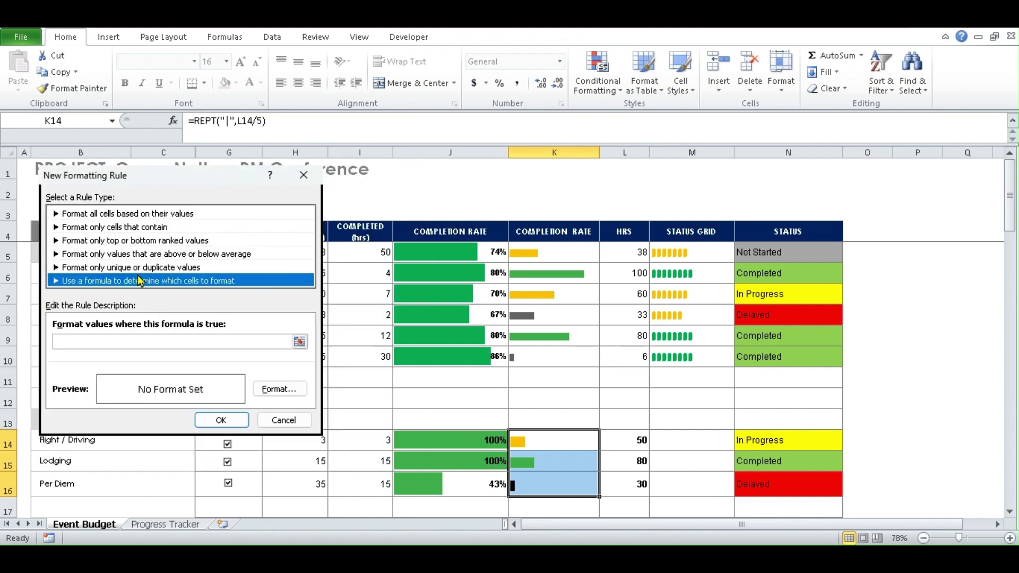
click(94, 342)
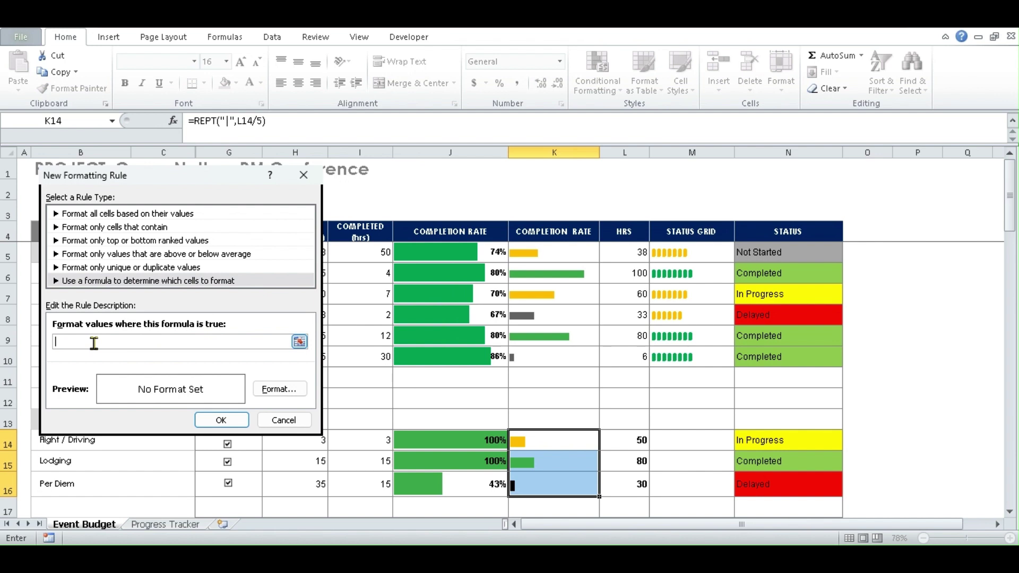
text(=)
click(618, 440)
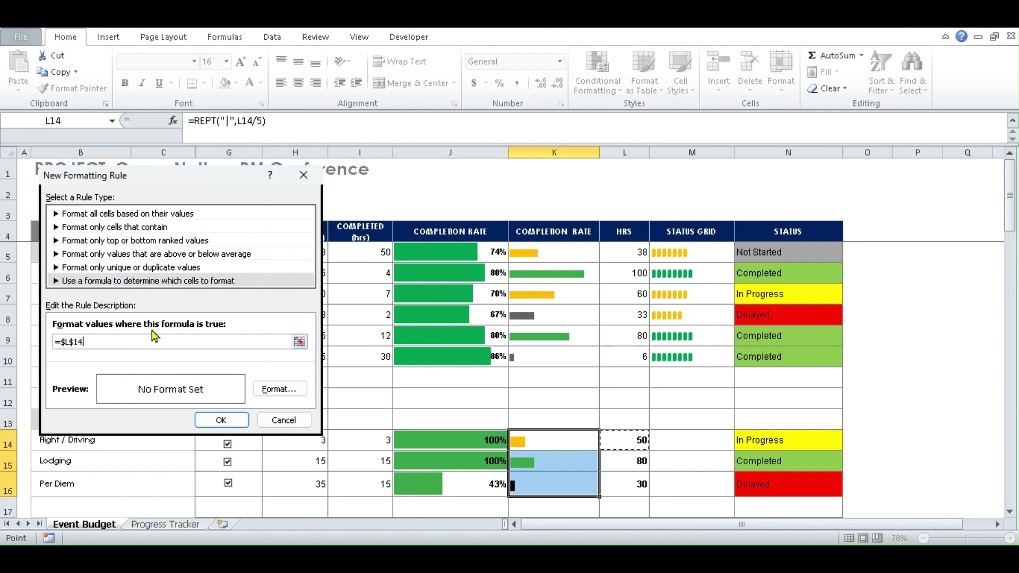
text(<50)
click(74, 342)
key(BackSpace)
click(66, 342)
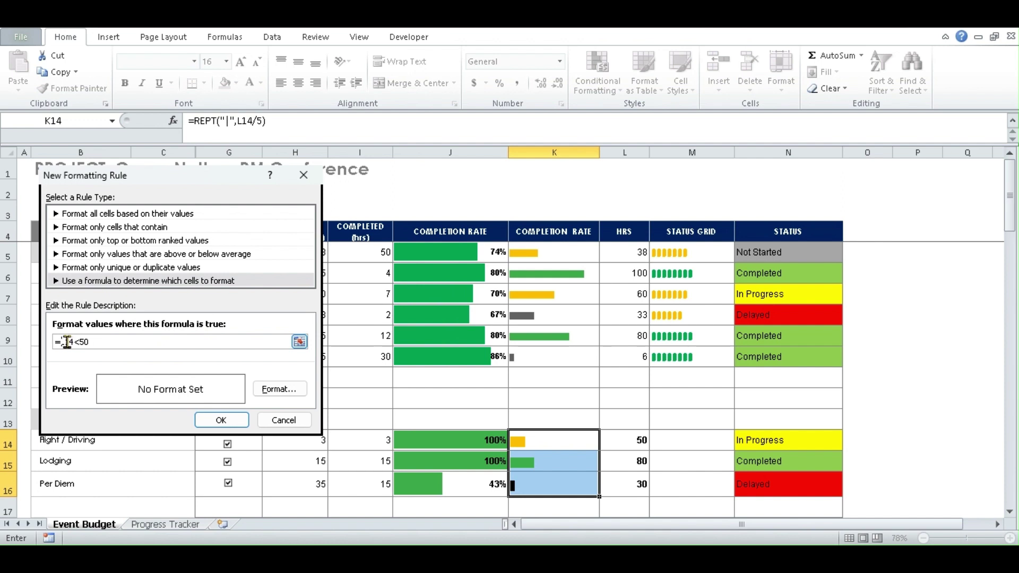
key(BackSpace)
click(193, 340)
Step: Give the =L14<50 rule a bold red font format, save it and apply it
click(280, 391)
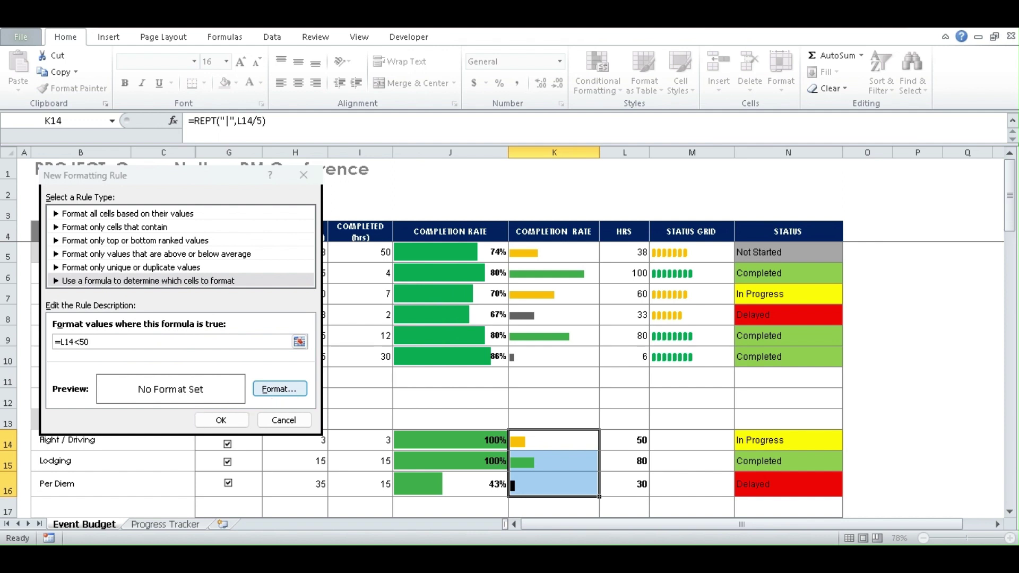
click(269, 225)
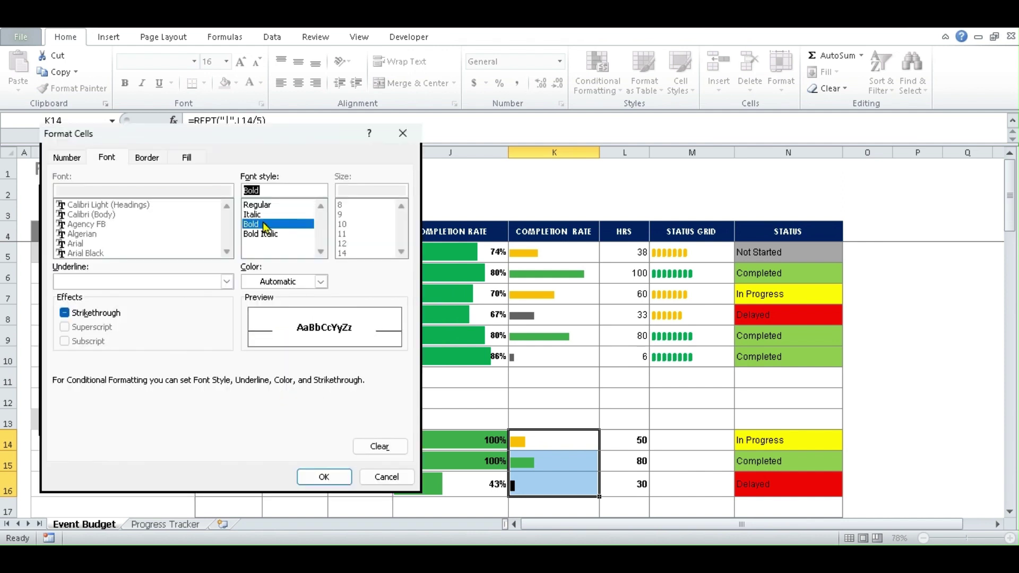
click(321, 282)
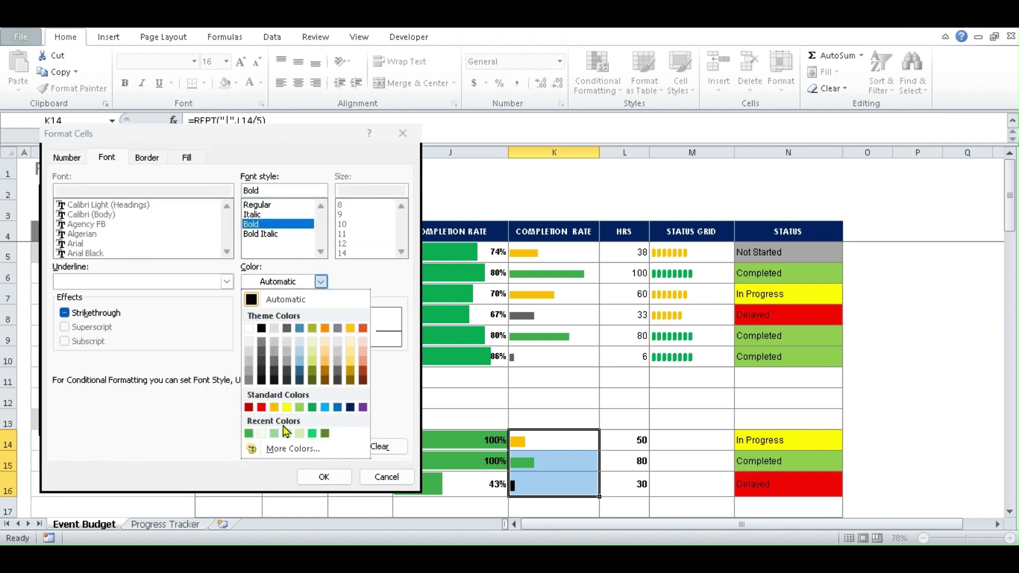
click(261, 407)
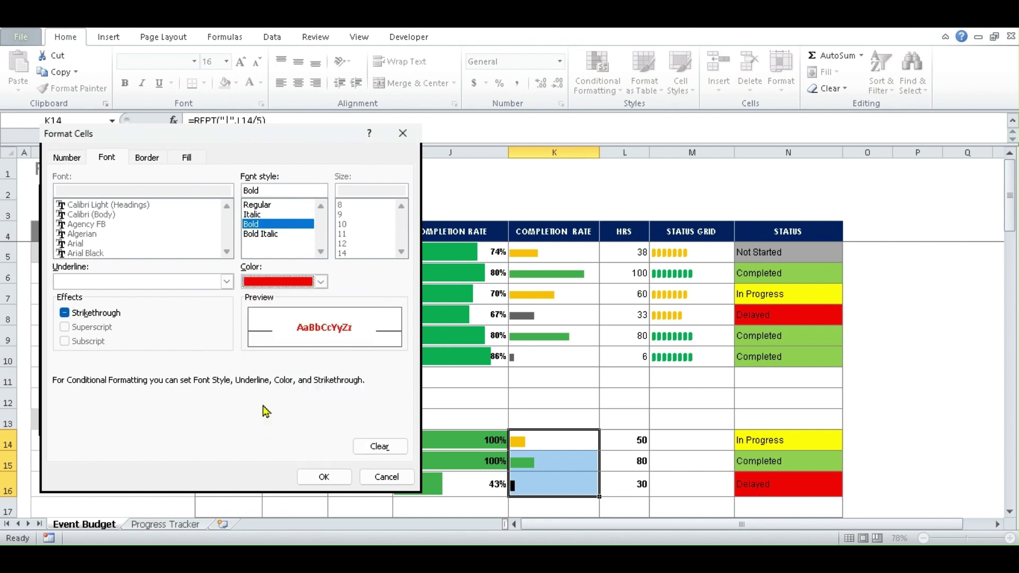
click(334, 476)
click(219, 421)
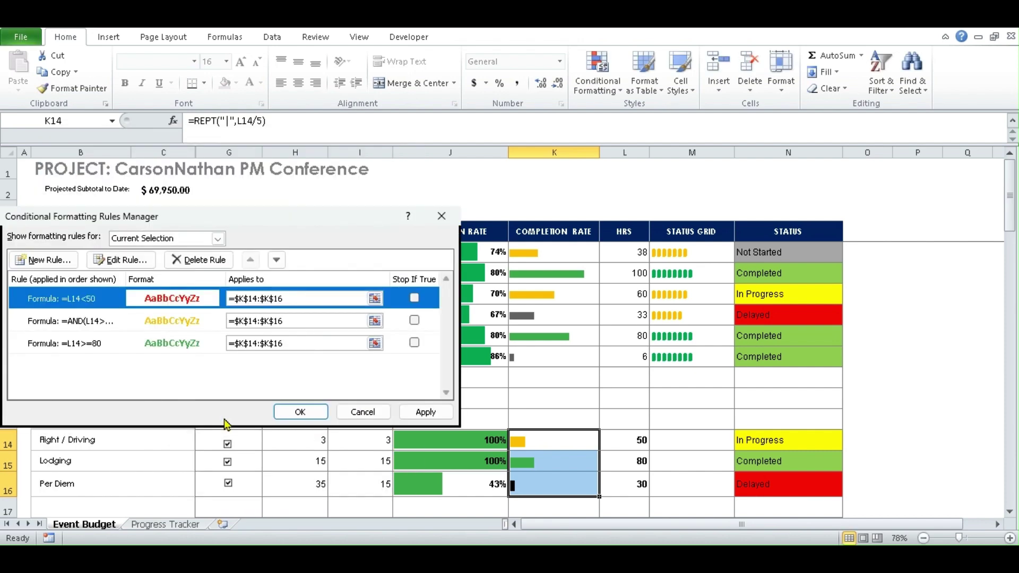
click(414, 413)
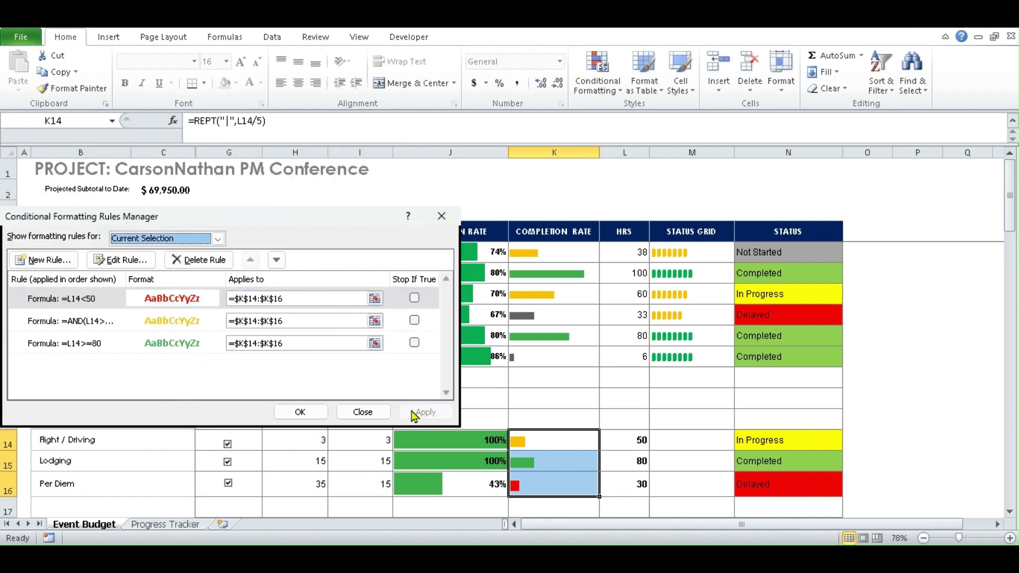
Step: Move the green =L14>=80 rule to first place in the rule order, apply it and close the rules manager
click(170, 348)
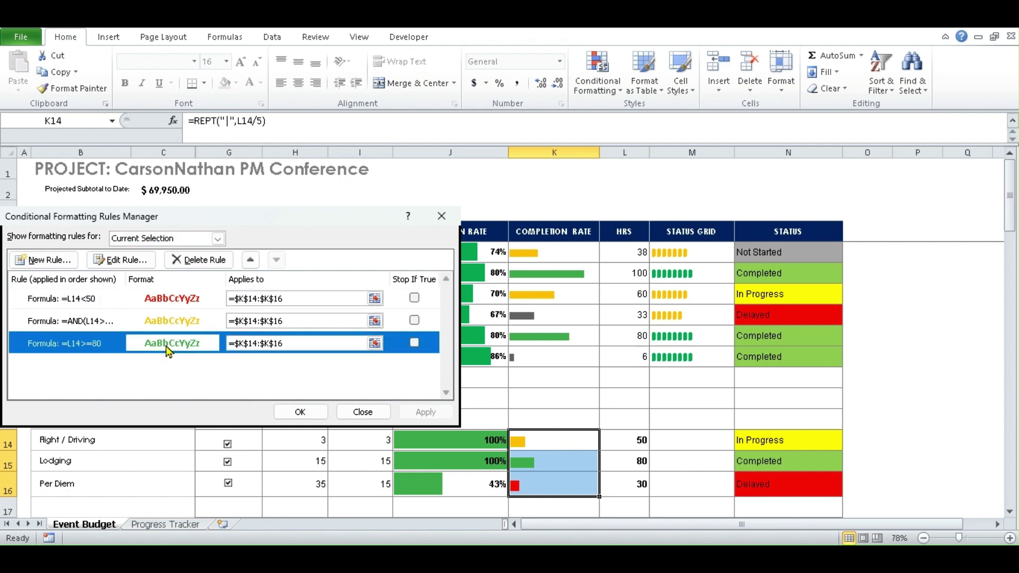
click(250, 259)
click(250, 259)
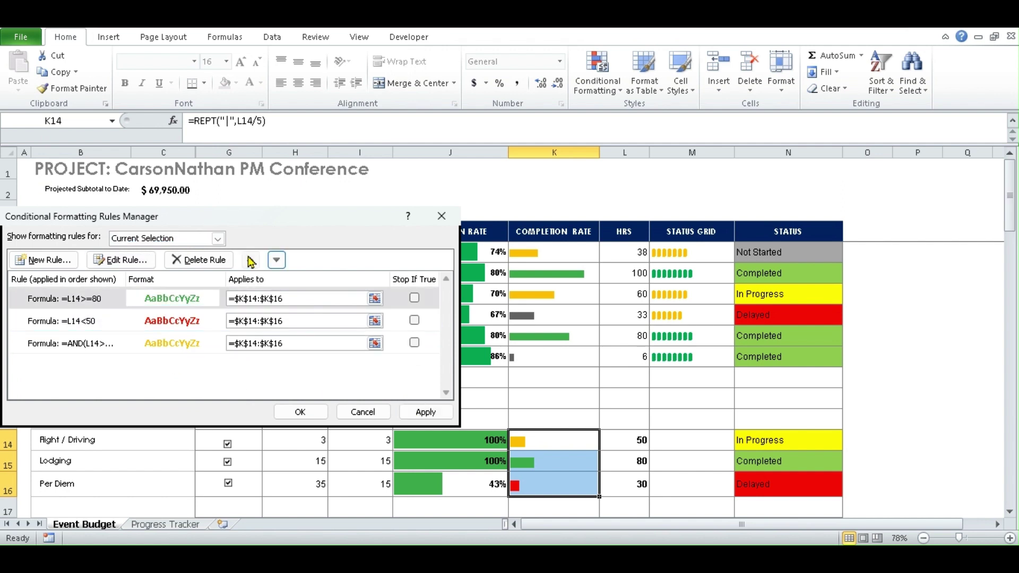
click(425, 413)
click(362, 413)
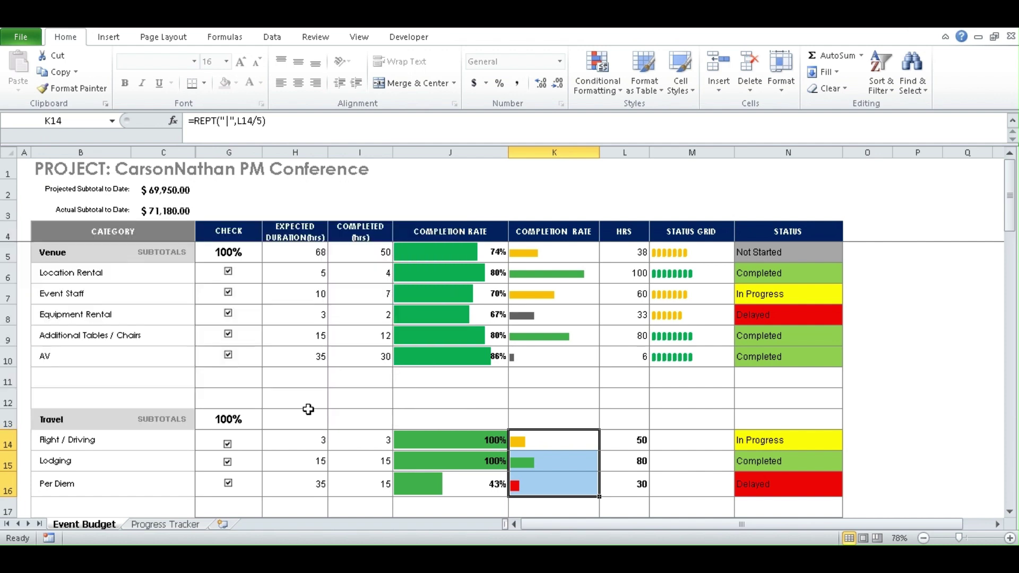
Step: Change the Travel hours to 40 for Lodging, 80 for Flight / Driving and 50 for Per Diem
click(670, 464)
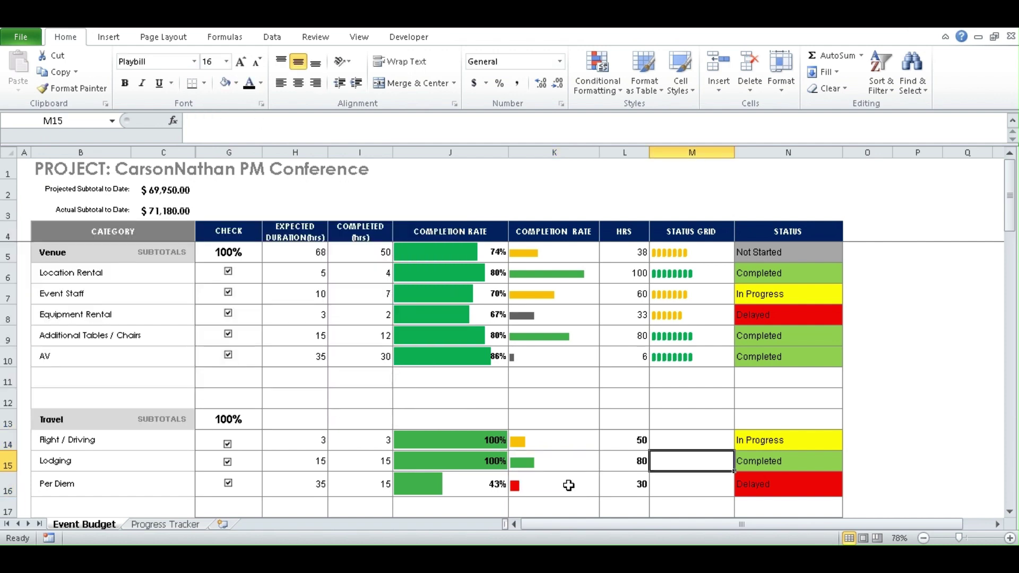
click(642, 487)
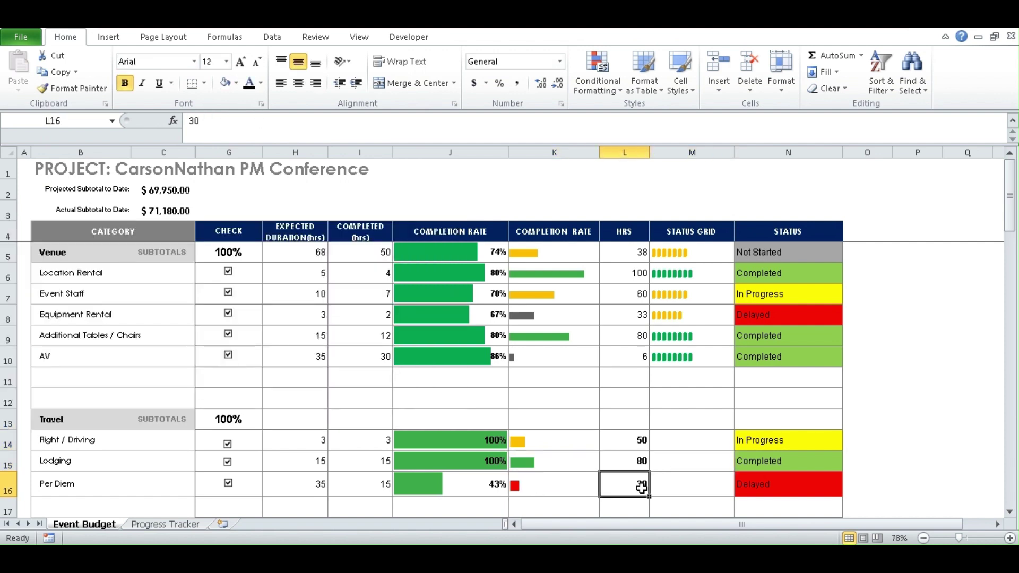
click(638, 463)
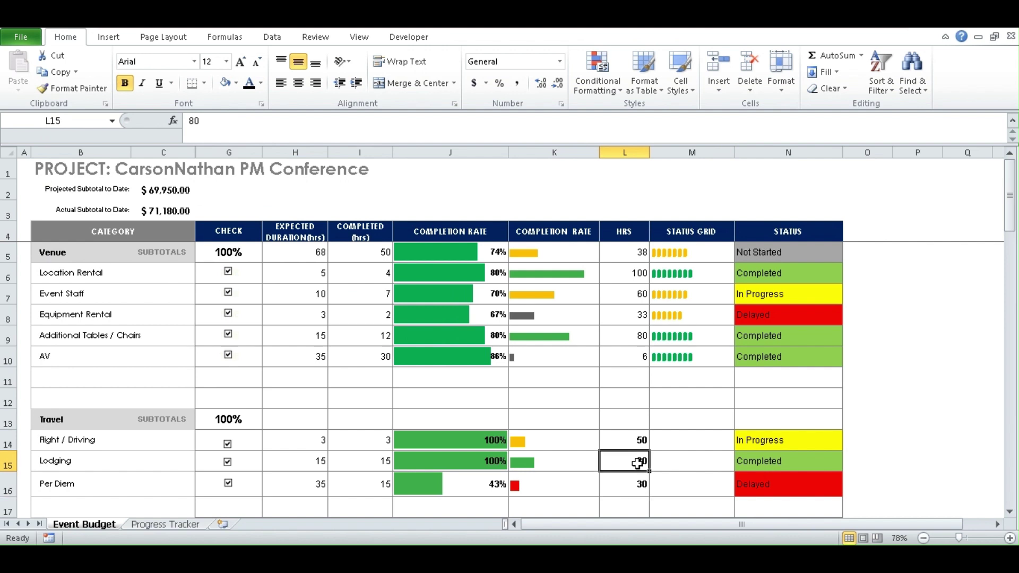
text(40)
key(Return)
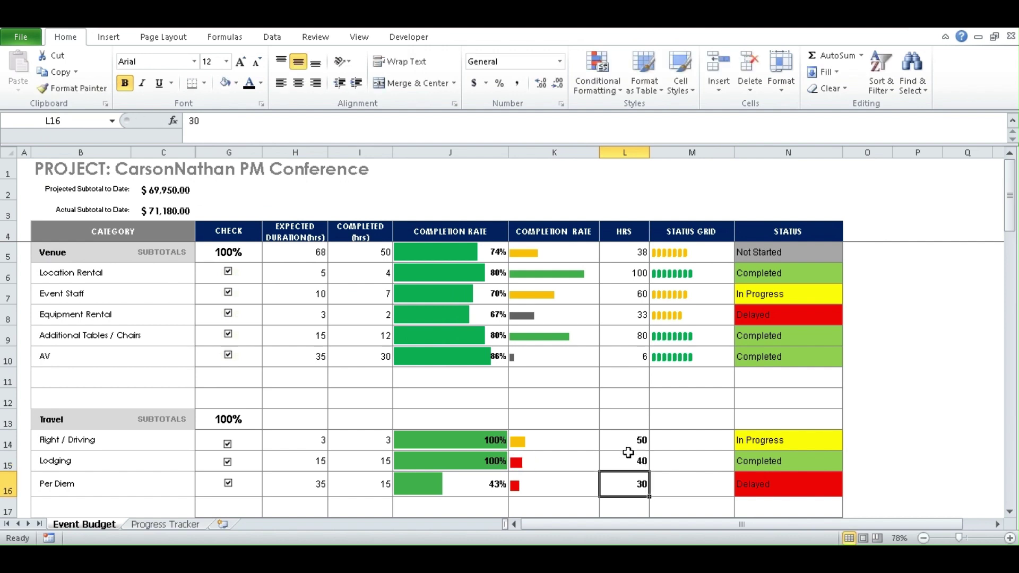
click(627, 441)
text(80)
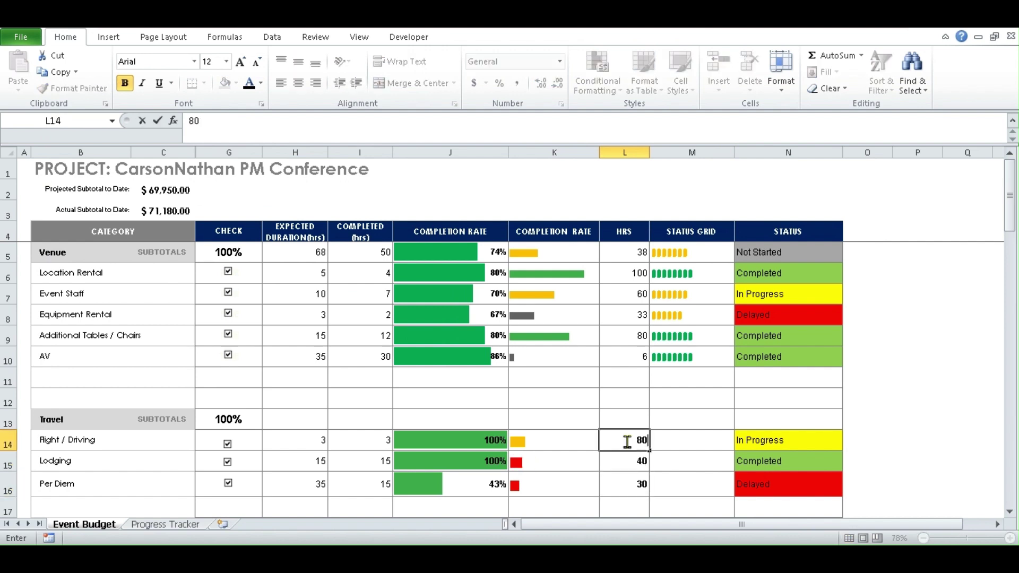
key(Return)
click(634, 485)
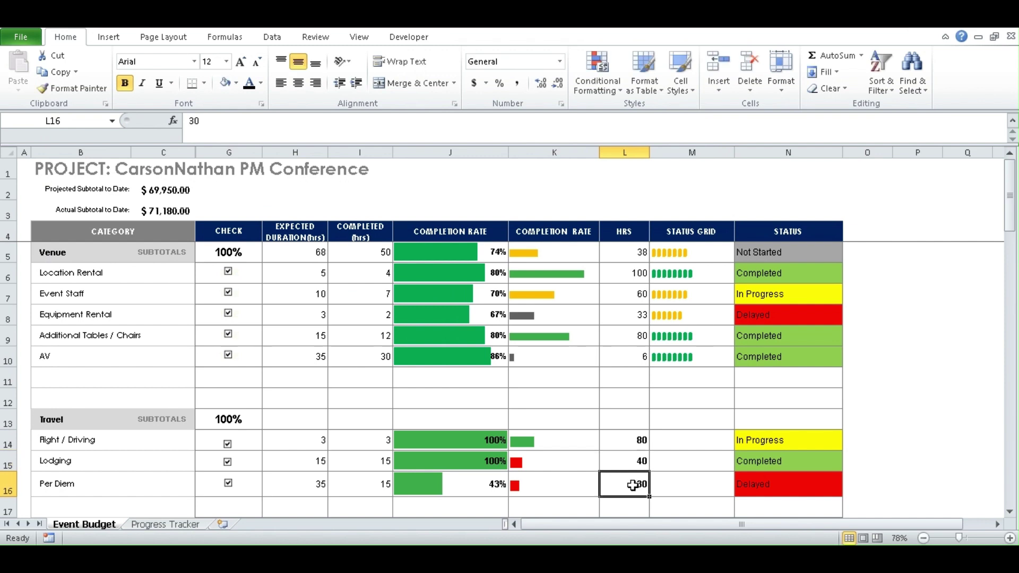
text(50)
key(Return)
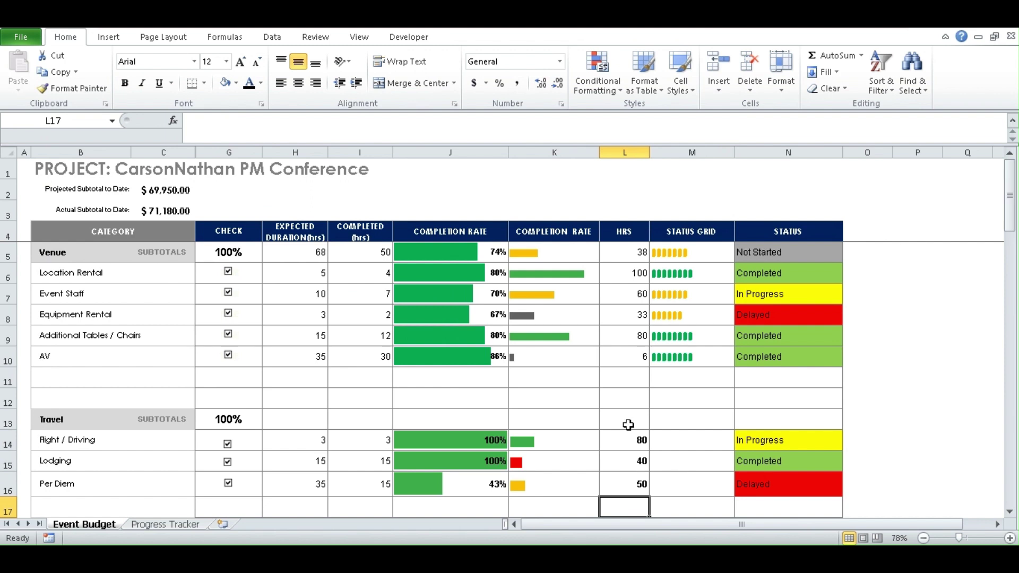
Step: Examine the Venue section's Status Grid cells M5:M10 and the Completion Rate bars in K5:K10
key(Up)
key(Up)
key(Up)
key(Up)
key(Up)
key(Up)
key(Up)
key(Right)
key(Right)
key(Right)
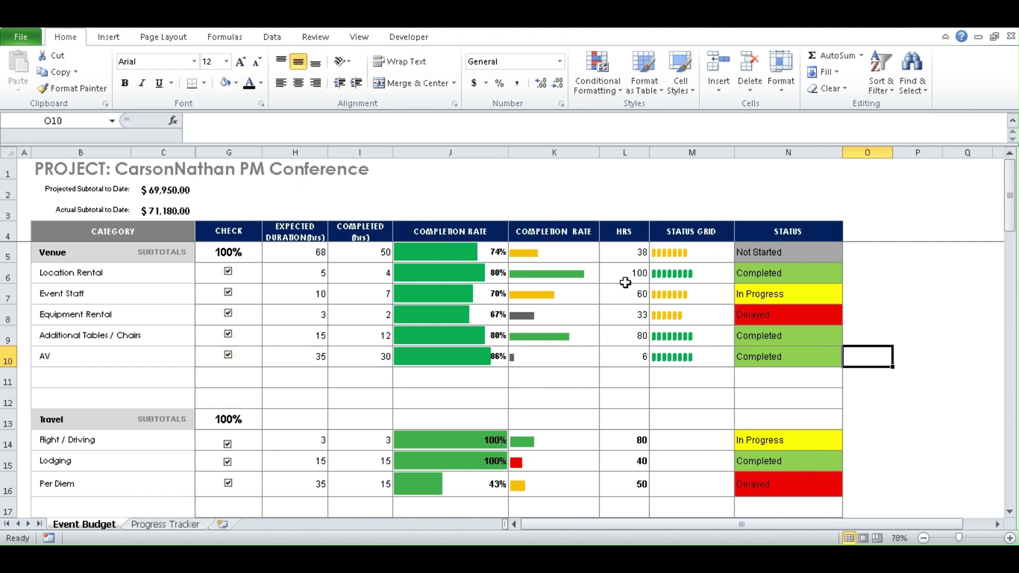
drag(670, 252, 671, 345)
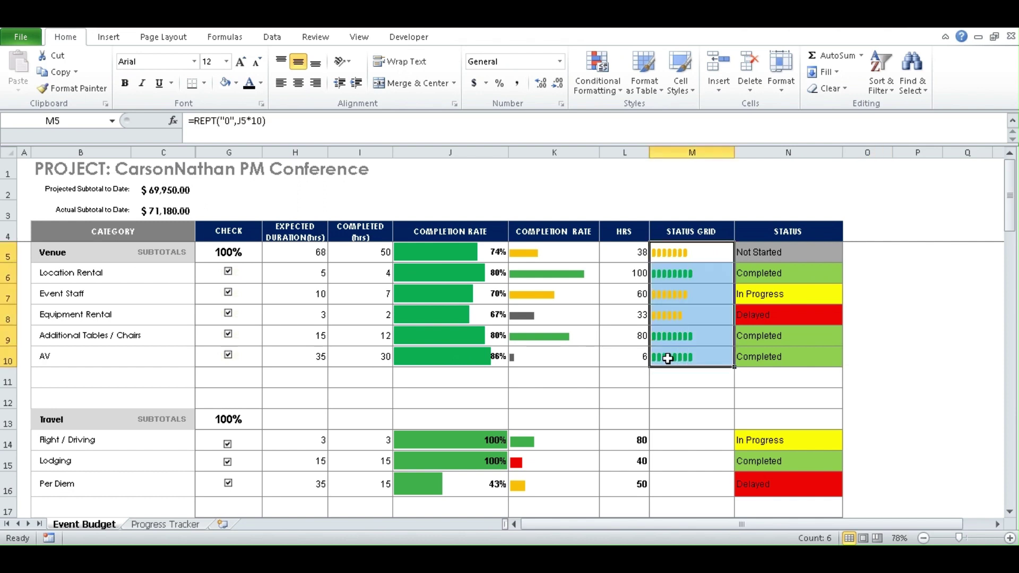
drag(519, 254, 524, 353)
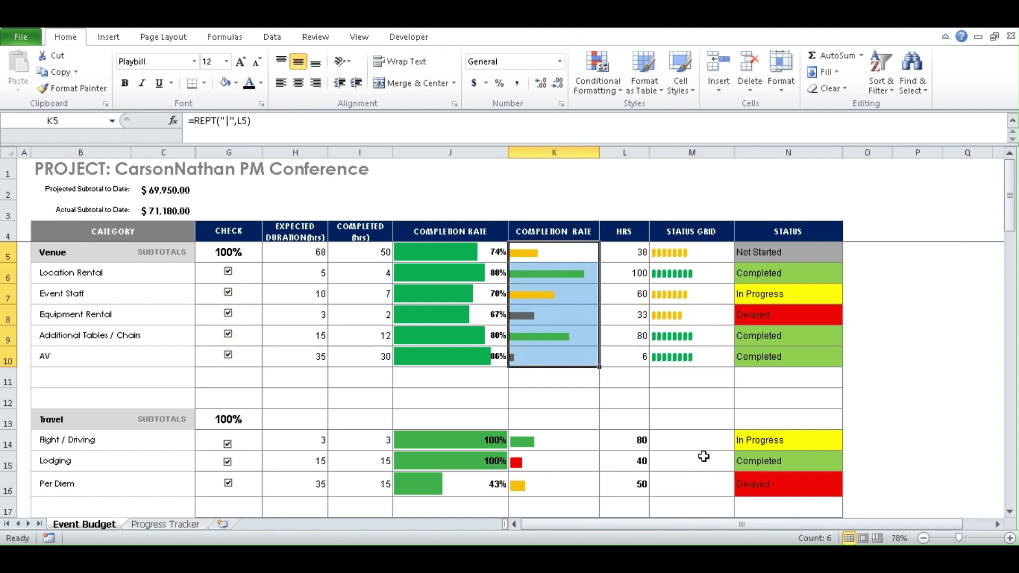
Step: Enter the formula =REPT("0",L14/10) in the Status Grid cell M14 for Flight / Driving
click(687, 444)
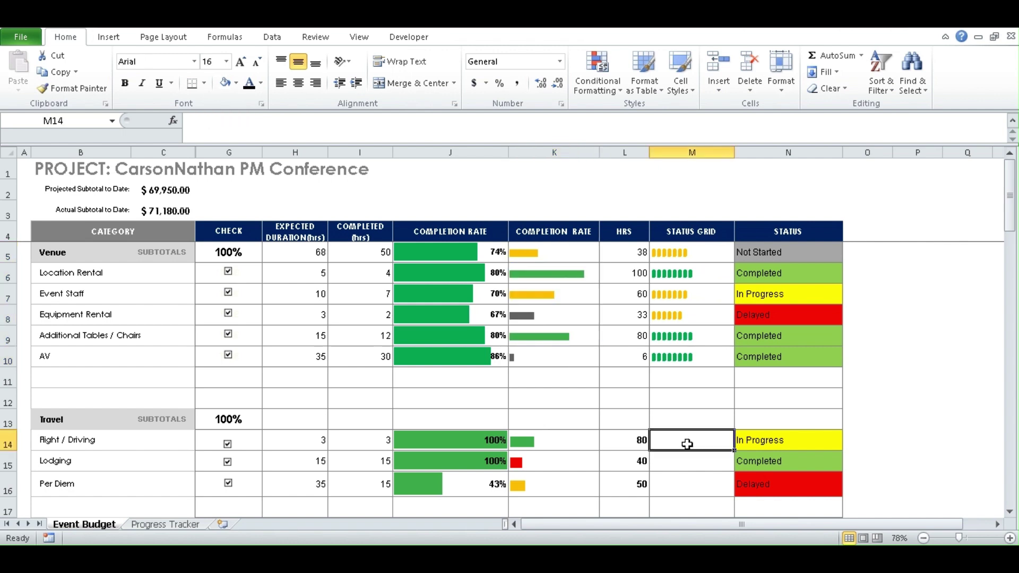
text(=)
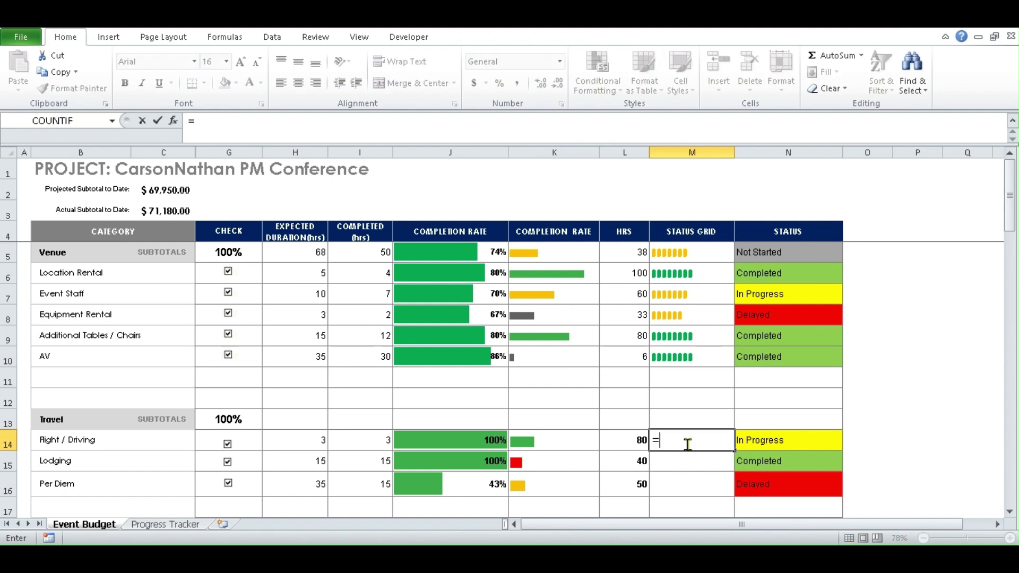
text(rept)
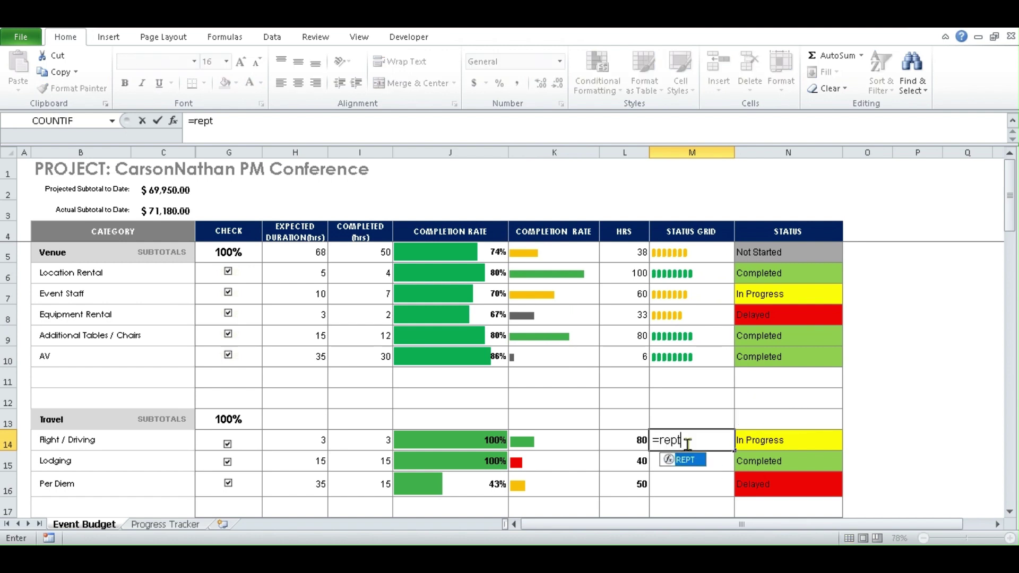
double_click(684, 461)
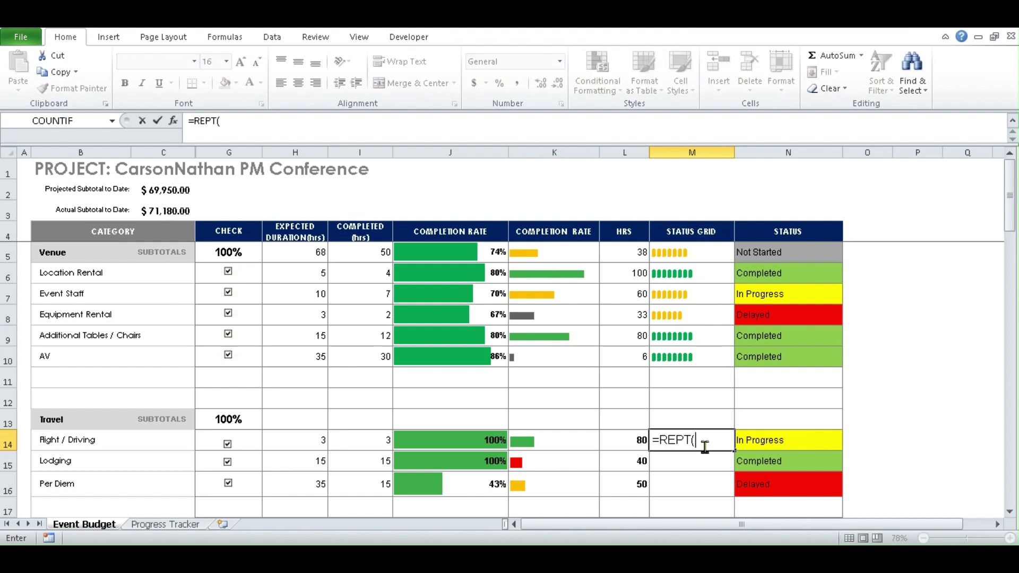
text(")
text(0",)
click(631, 445)
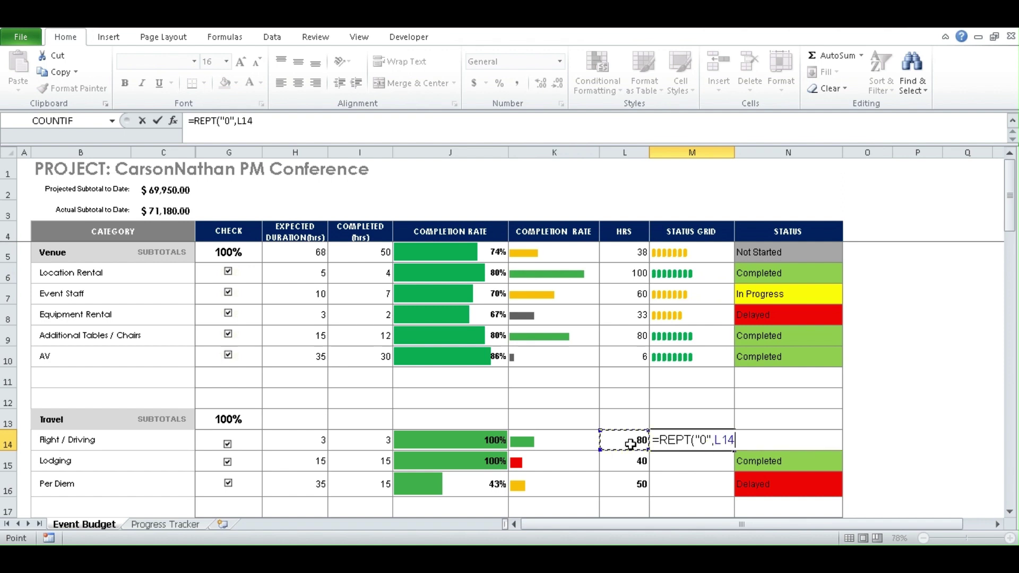
click(266, 122)
text(/10)
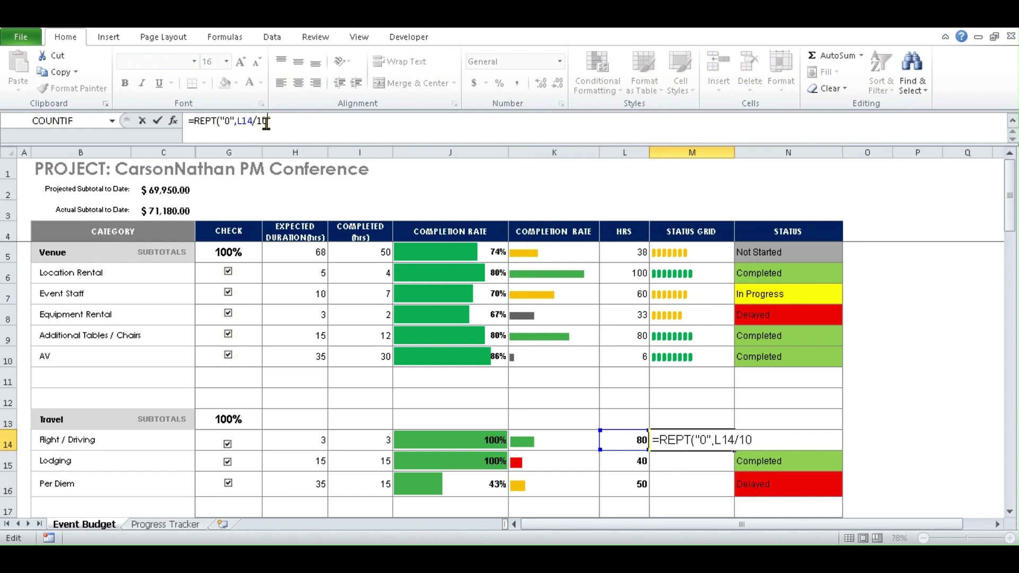
text())
key(Return)
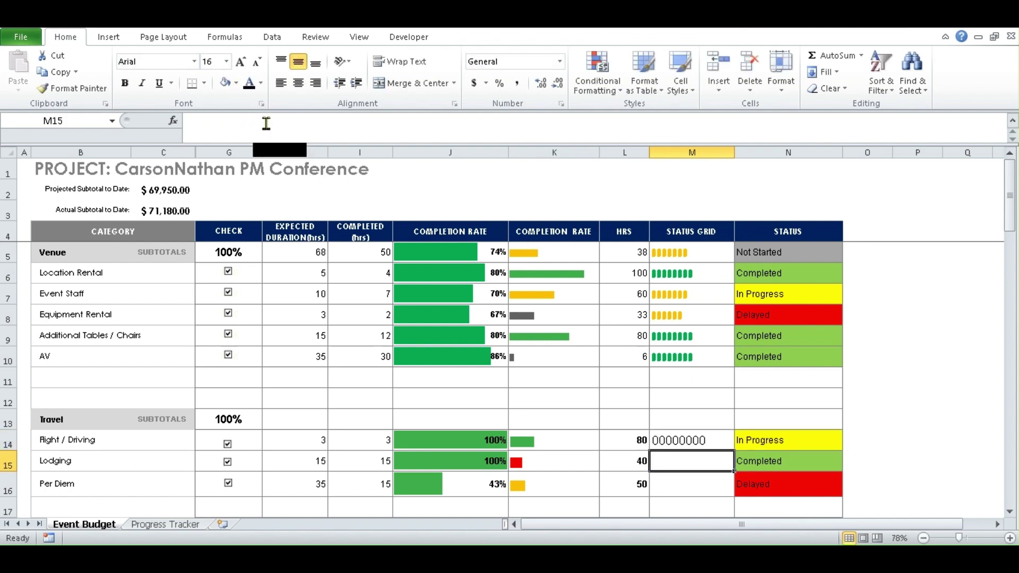
Step: Format M14 in the Playbill font at size 16 and fill its formula down through M16
click(689, 441)
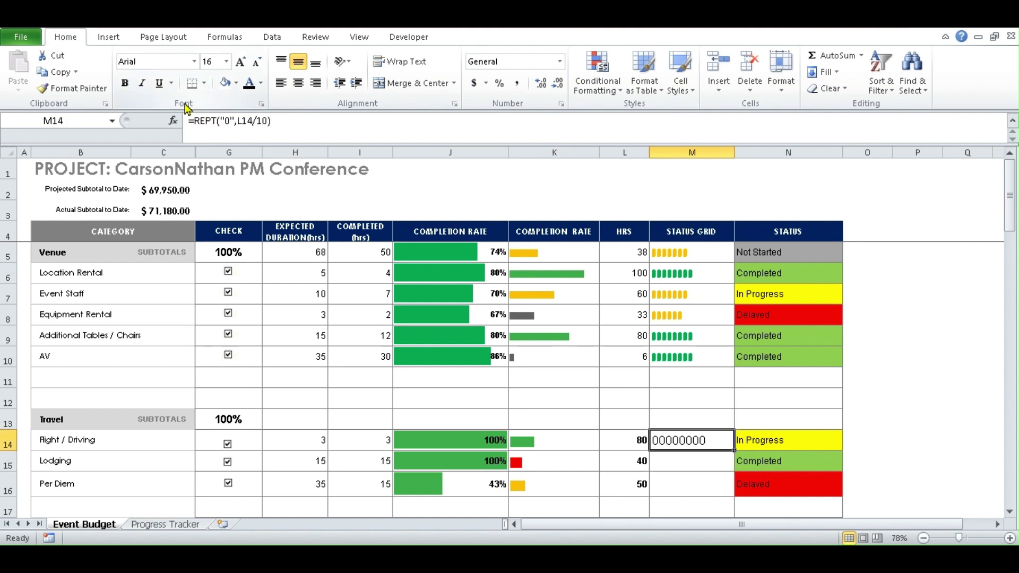
click(194, 62)
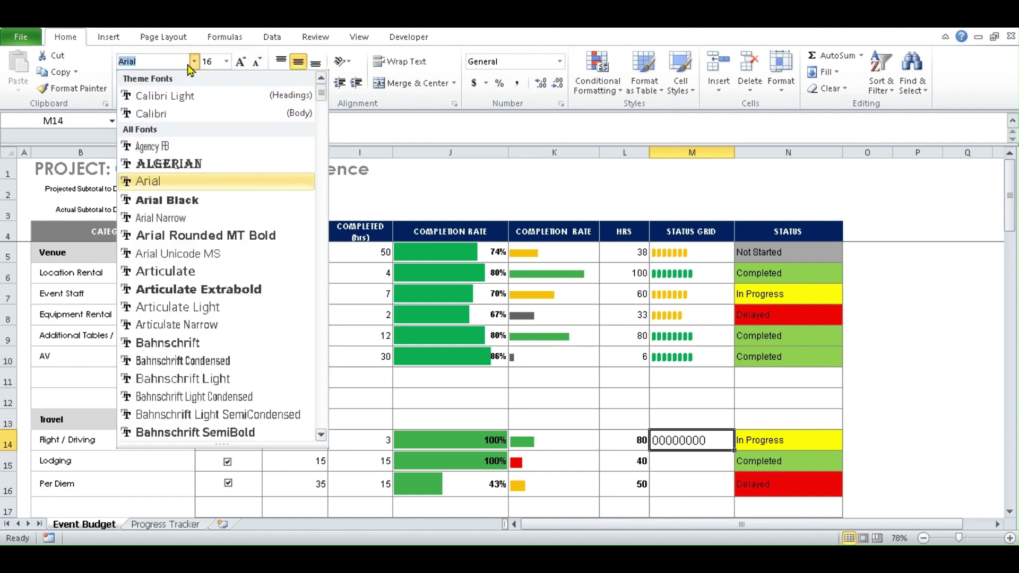
text(Playbill)
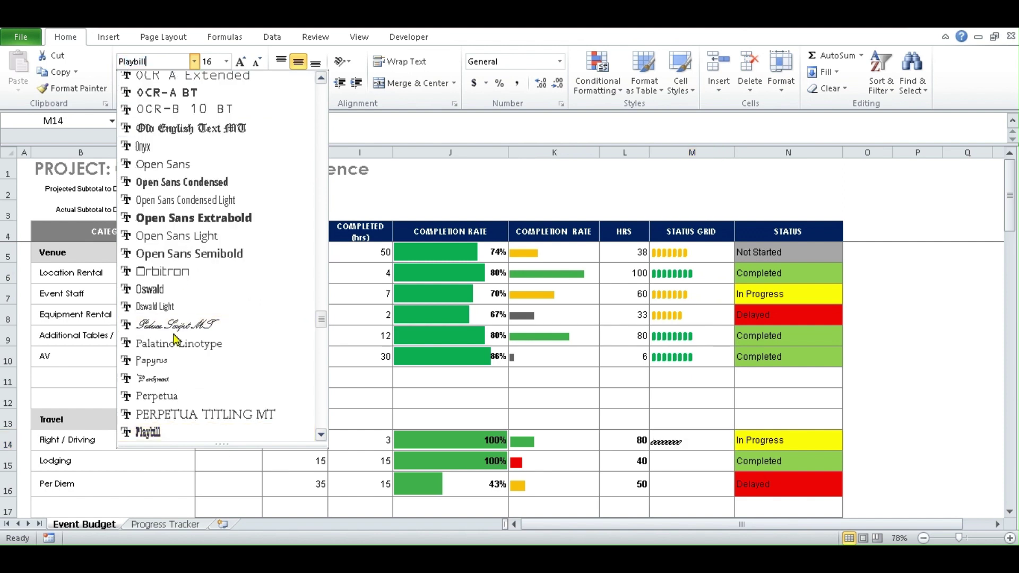
click(161, 430)
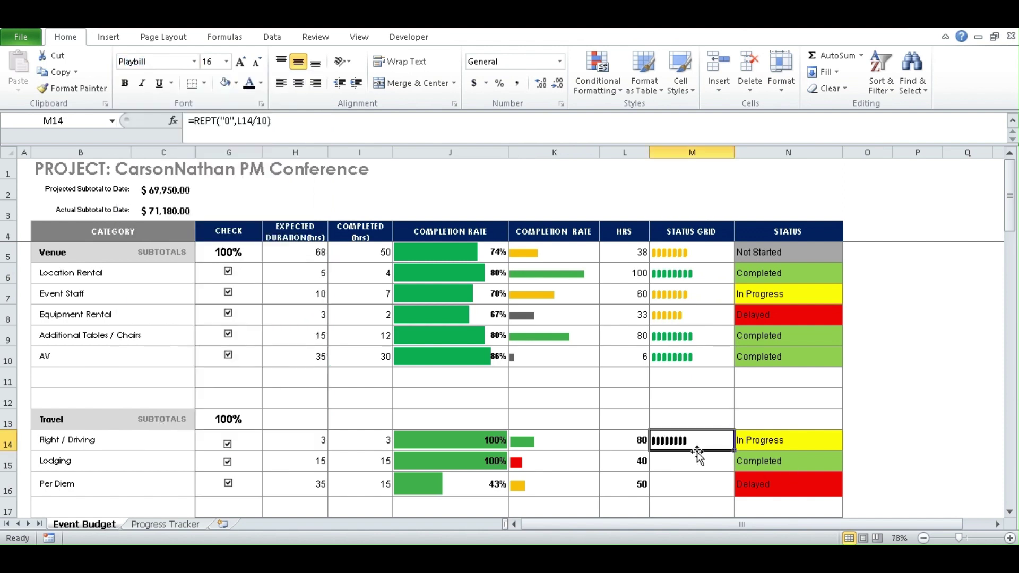
click(242, 63)
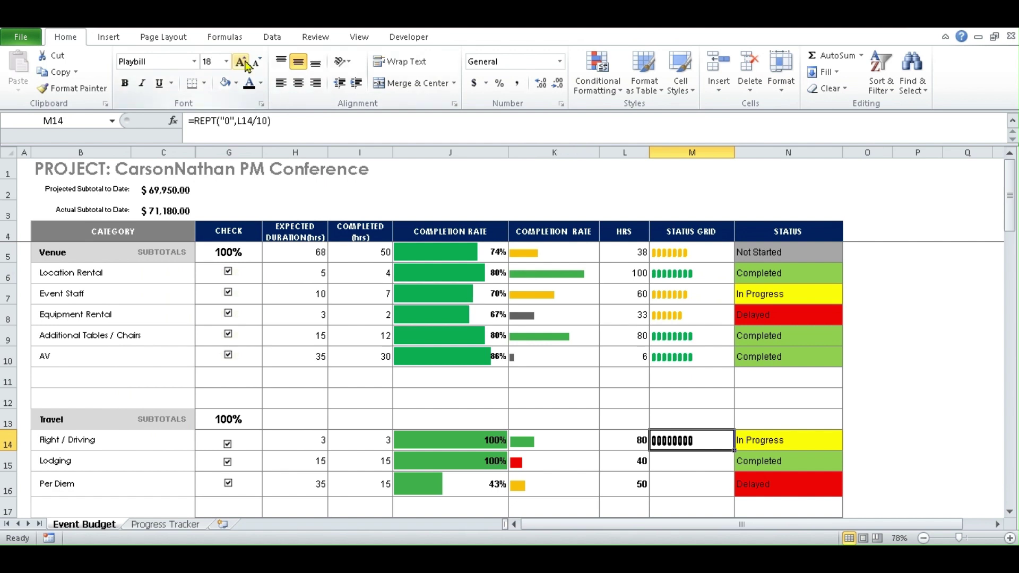
click(256, 62)
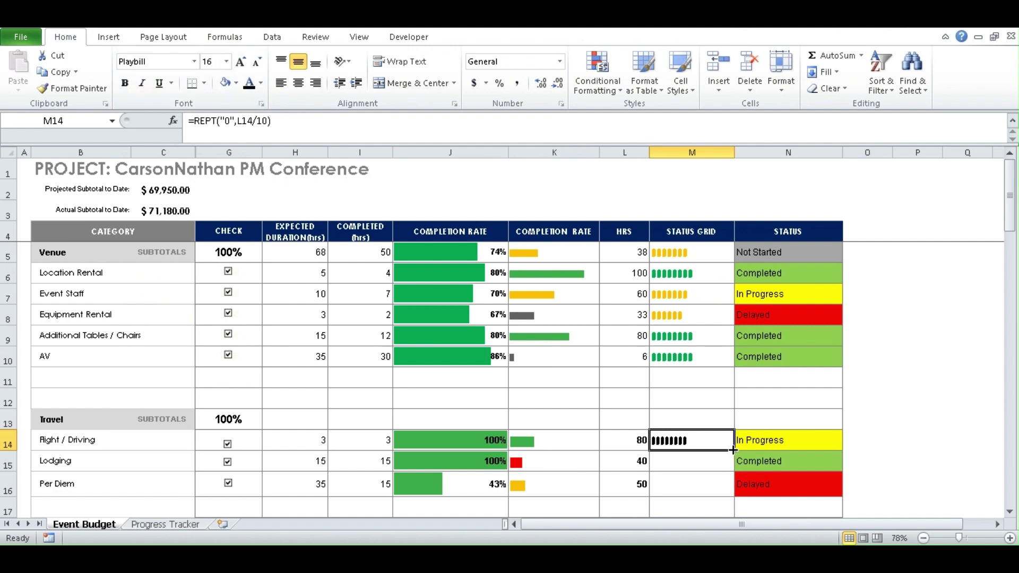
drag(733, 450, 725, 491)
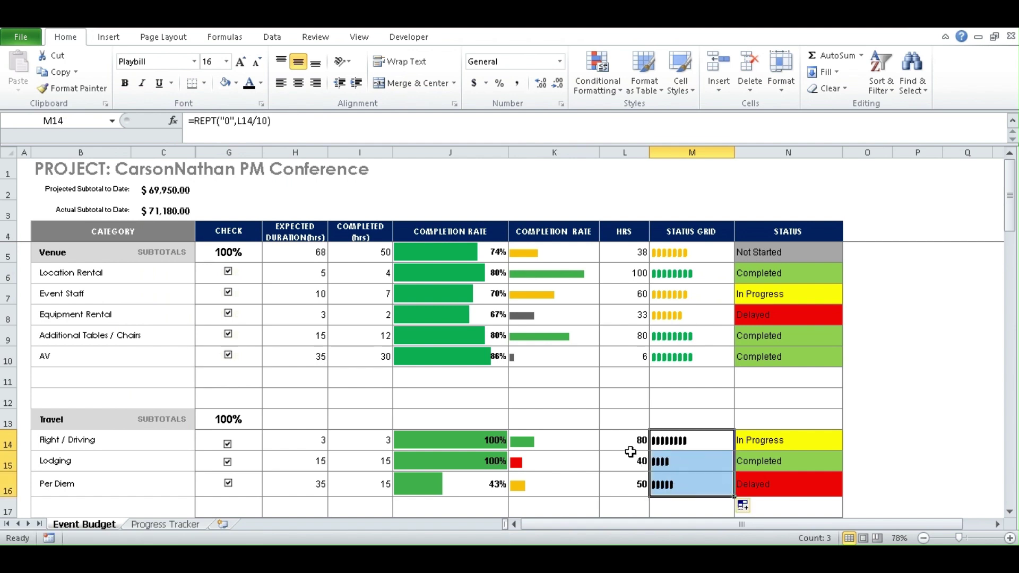
click(905, 421)
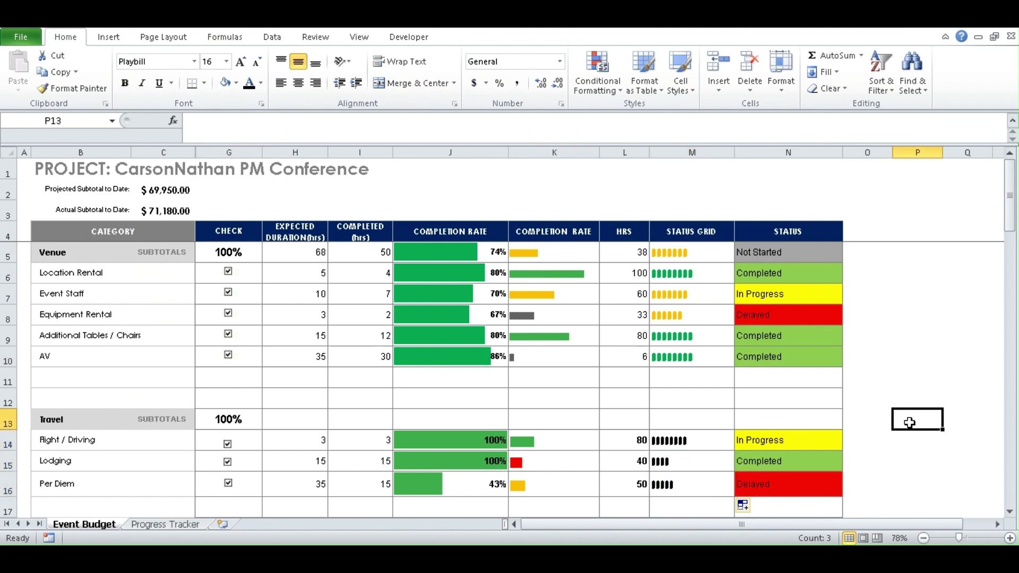
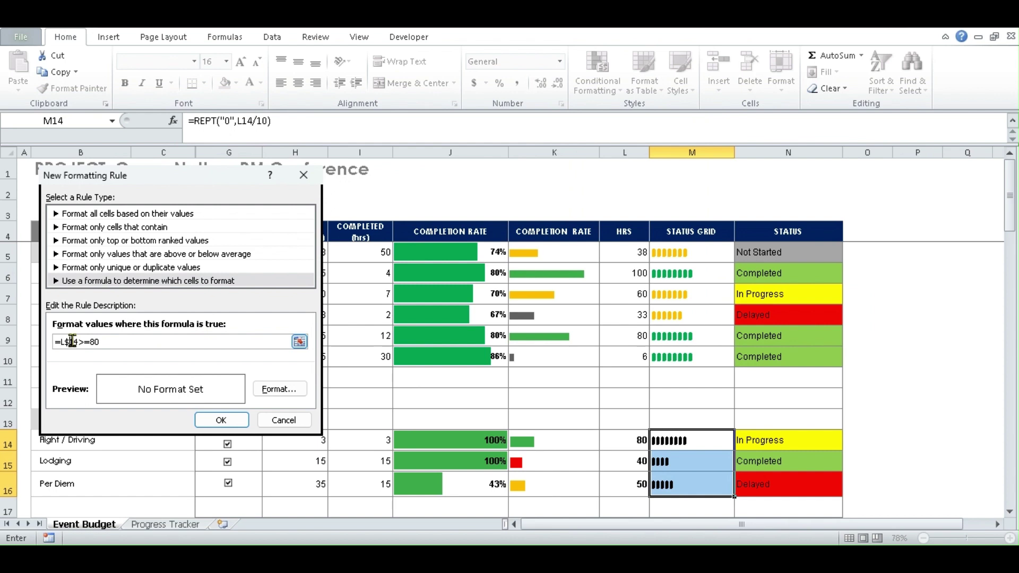
Step: Give the =L14>=80 rule for M14:M16 a bold green font format and save the rule
click(277, 389)
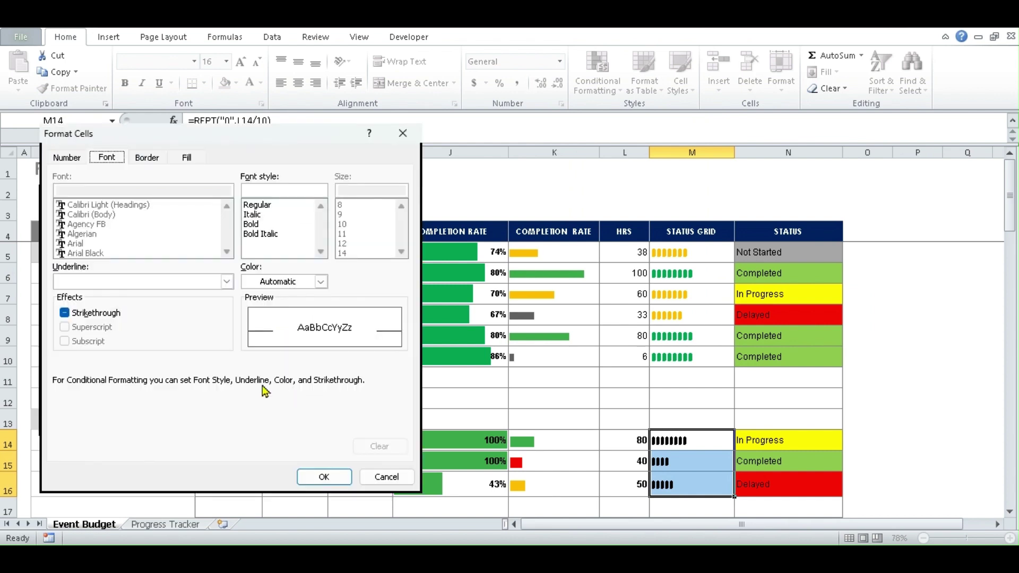
click(287, 224)
click(315, 283)
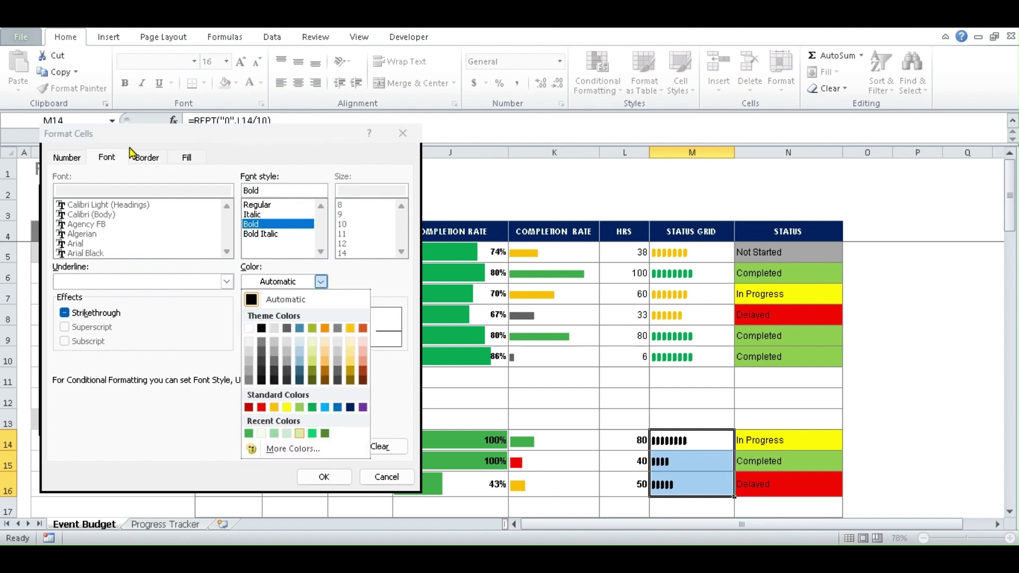
click(249, 433)
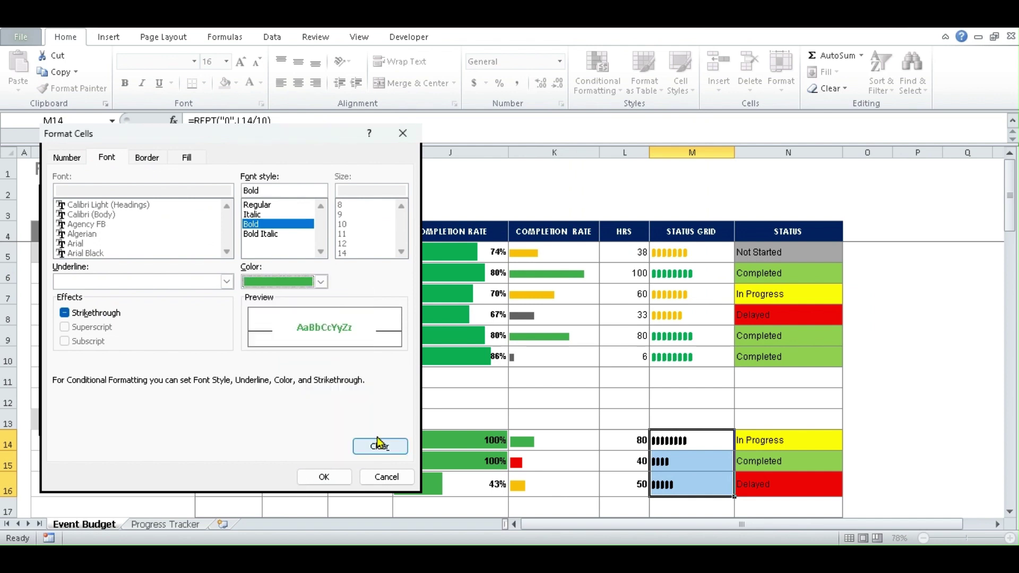
click(335, 477)
click(212, 416)
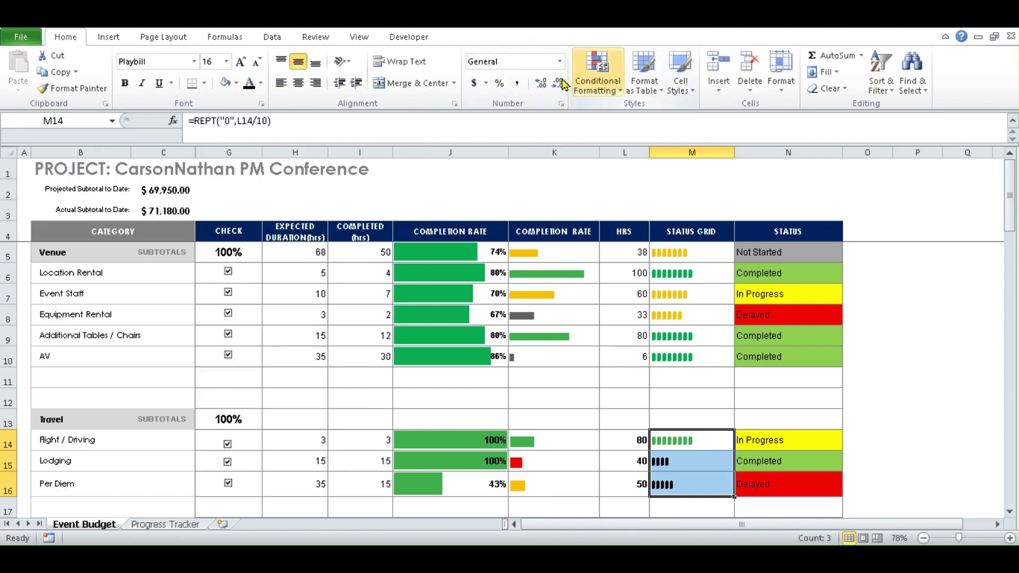
Step: Add another formula-based conditional formatting rule for M14:M16 with the formula =and($L$14>=50,$L$14<80)
click(598, 74)
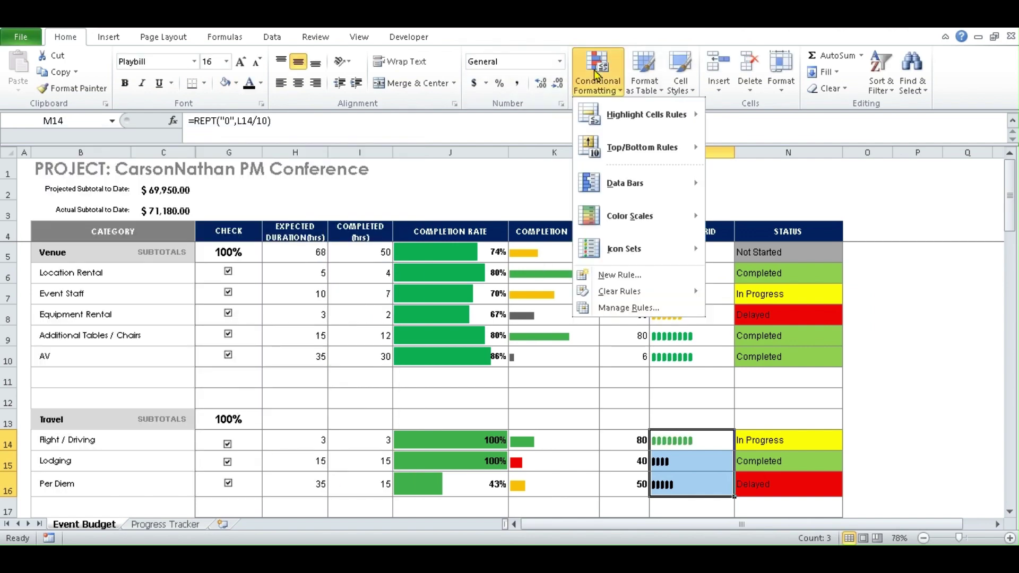
click(619, 306)
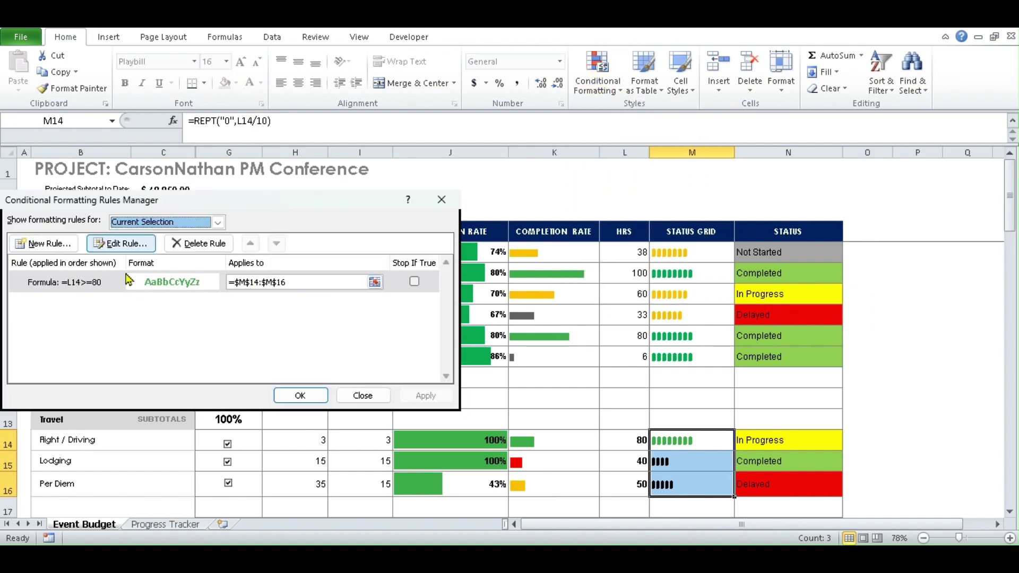
click(49, 243)
click(130, 264)
click(94, 326)
text(=and()
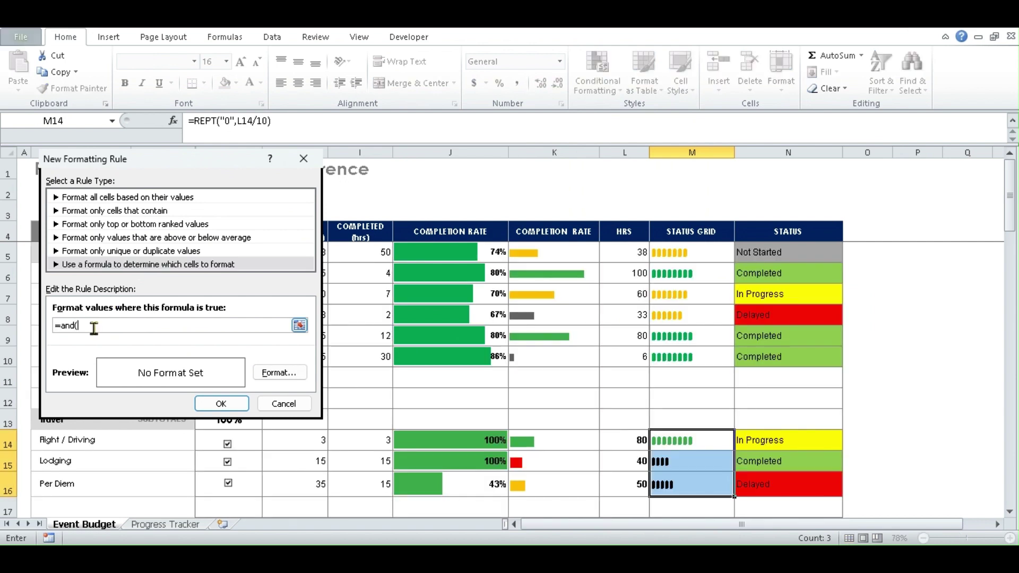
click(599, 447)
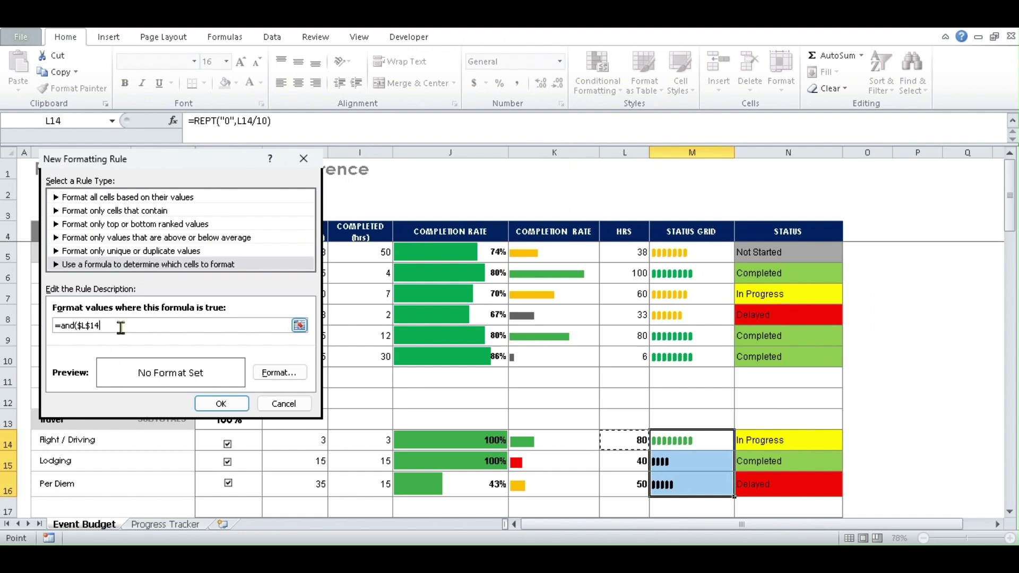
text(>=50,)
click(632, 445)
text(<)
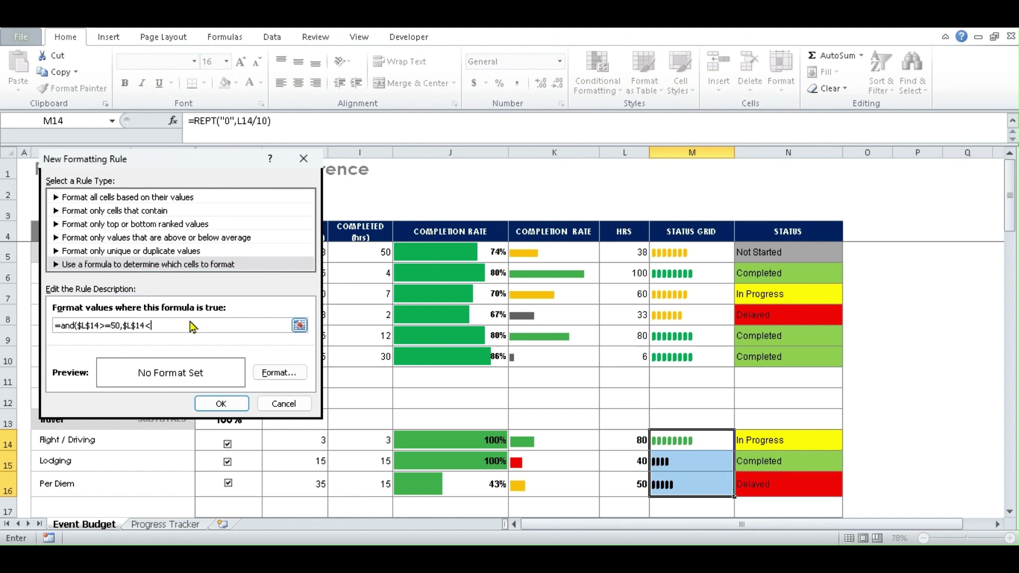
text(80))
Step: Make both cell references in the rule formula relative so it reads =and(L14>=50,L14<80)
click(137, 325)
key(BackSpace)
key(BackSpace)
key(BackSpace)
text(L)
click(84, 326)
key(BackSpace)
key(Right)
key(Delete)
text($)
key(BackSpace)
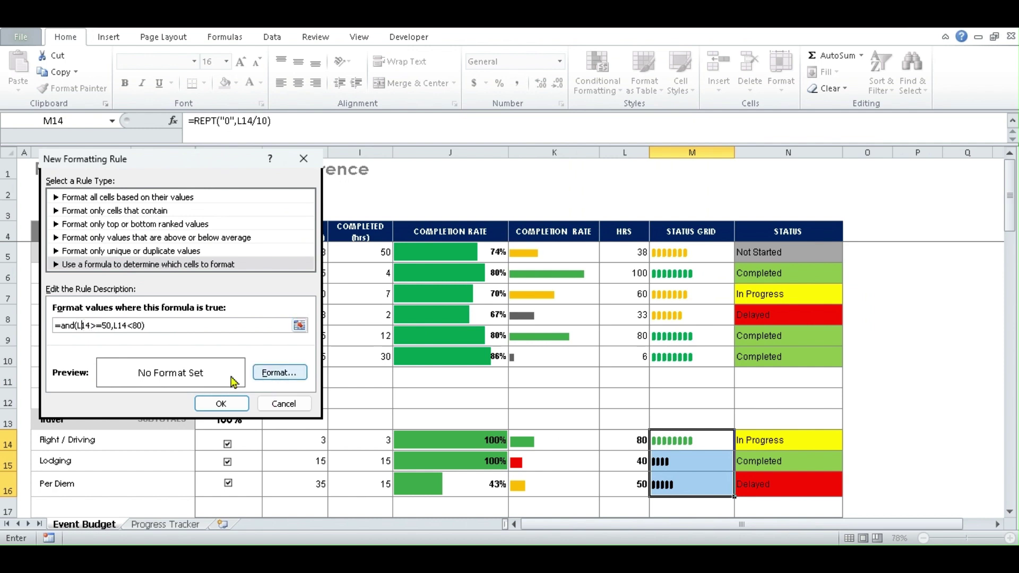
Step: Give the =and(L14>=50,L14<80) rule a bold orange-gold font format, save it and apply it
click(266, 373)
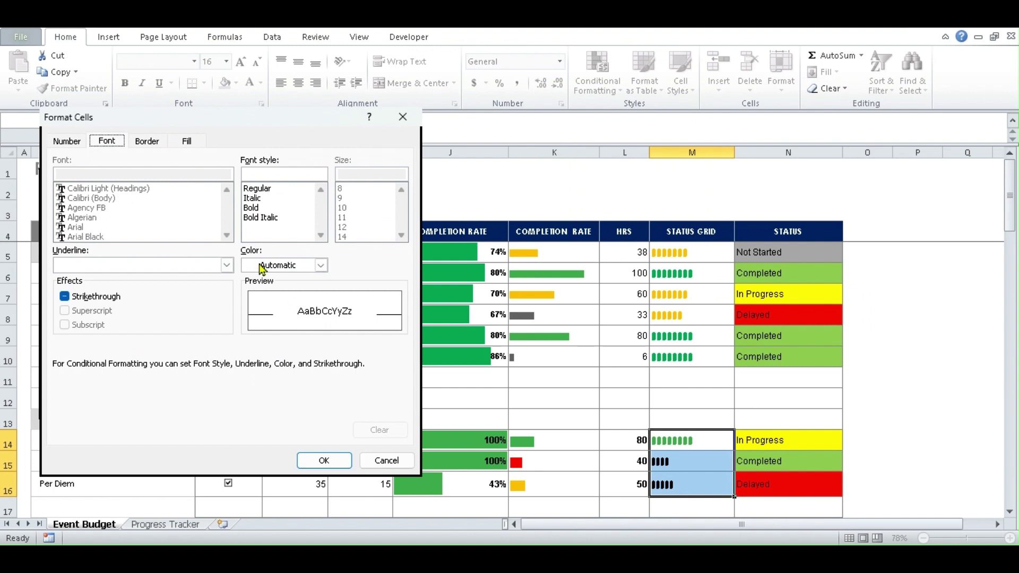
click(255, 207)
click(266, 265)
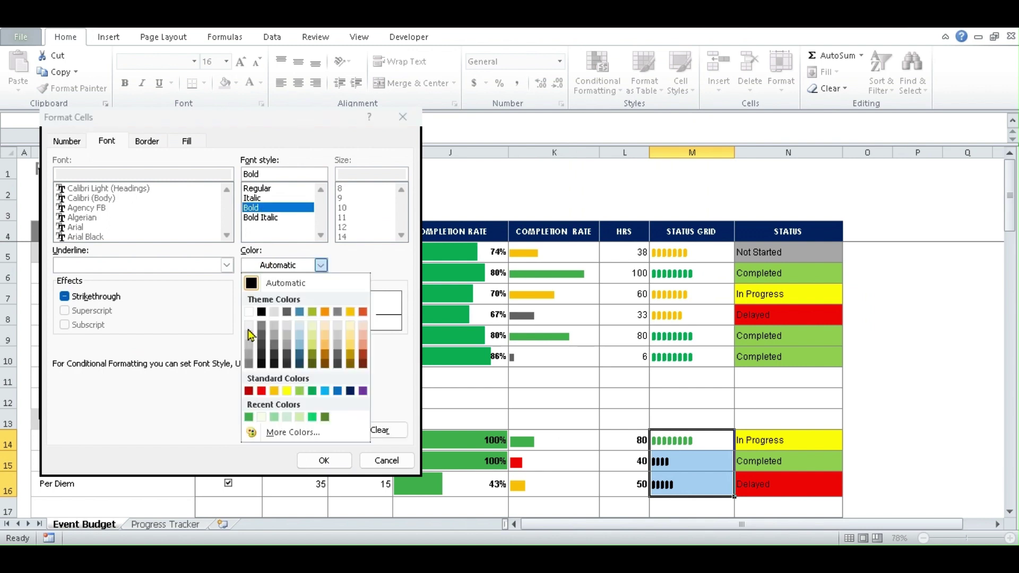
click(274, 392)
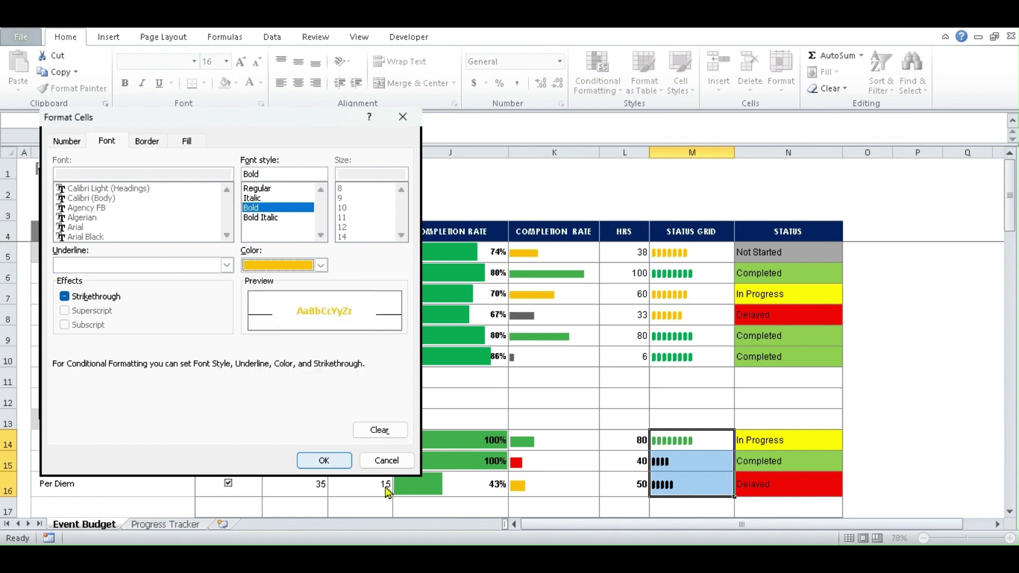
click(325, 461)
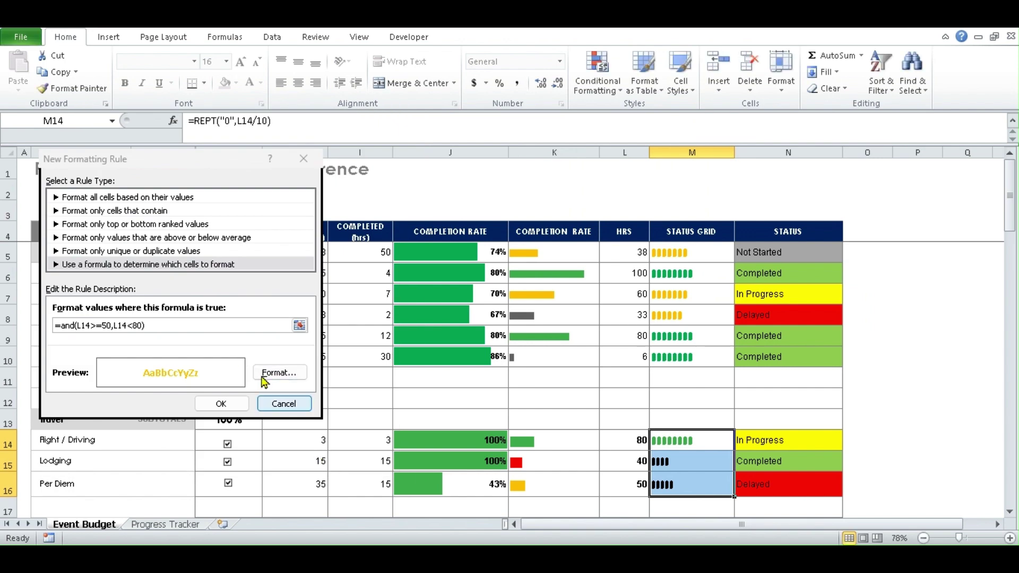
click(221, 403)
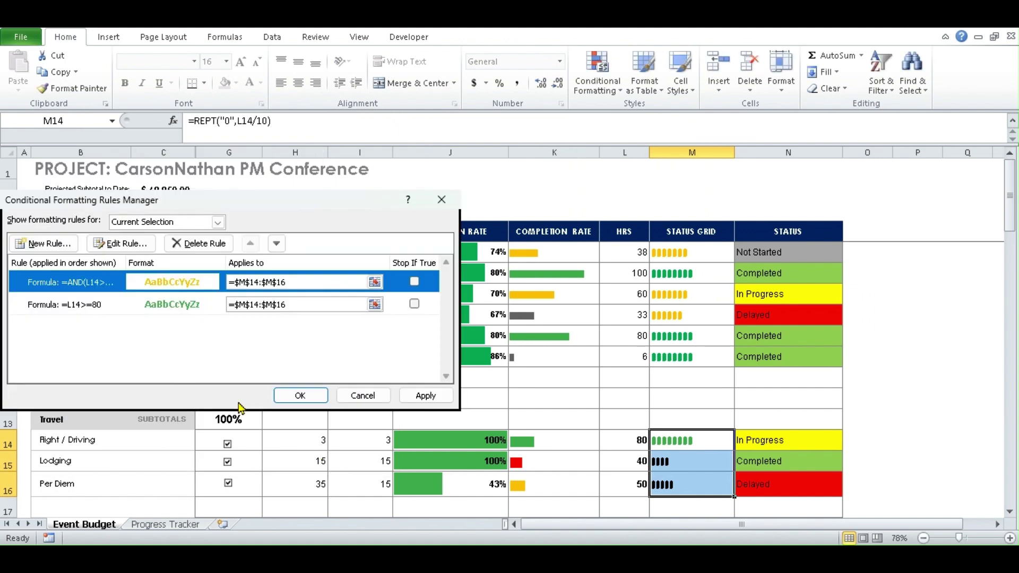
click(421, 397)
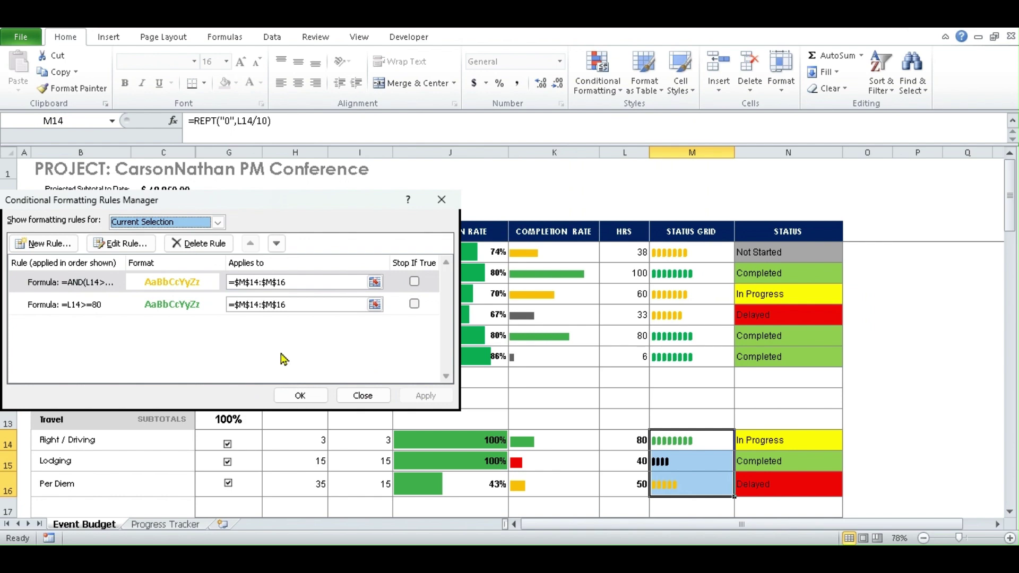
Step: Add a formula-based conditional formatting rule for M14:M16 with the relative formula =L14<50
click(45, 244)
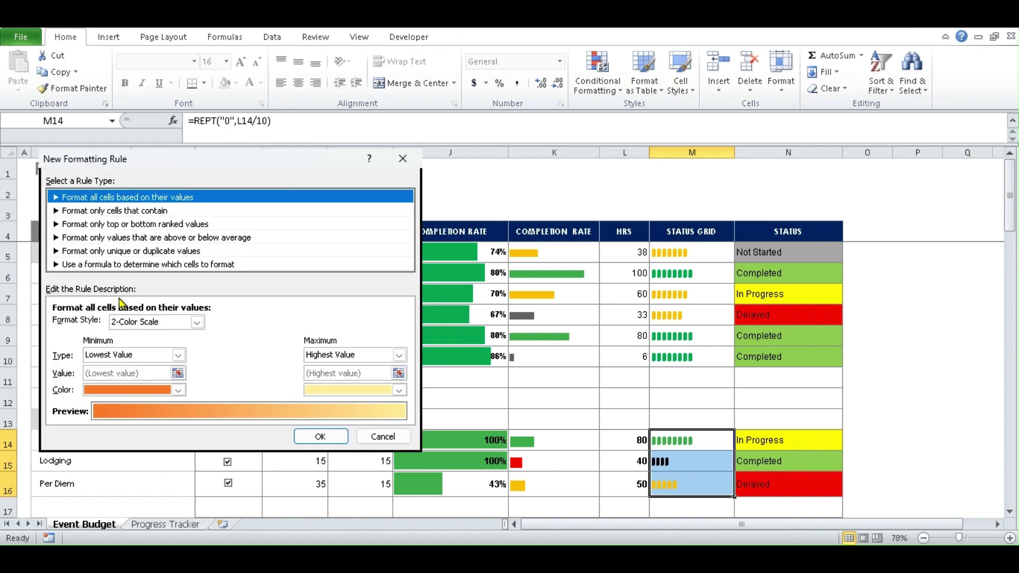
click(106, 265)
click(122, 323)
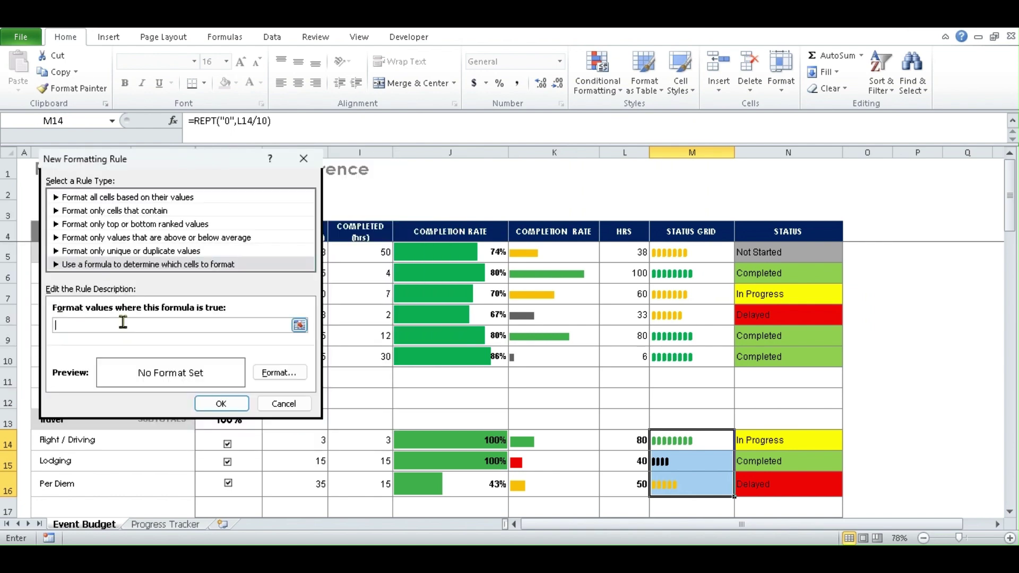
text(=)
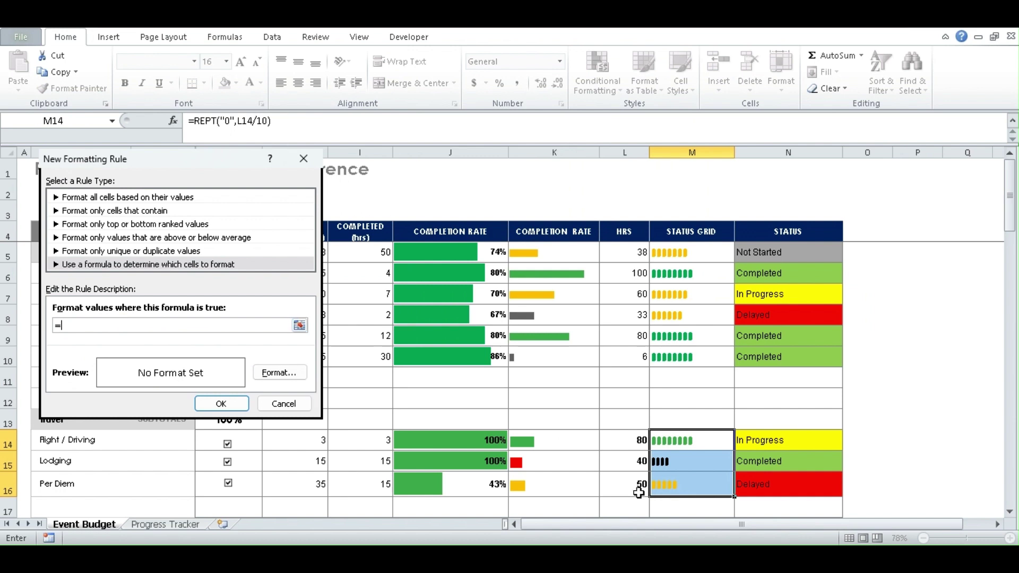
click(624, 441)
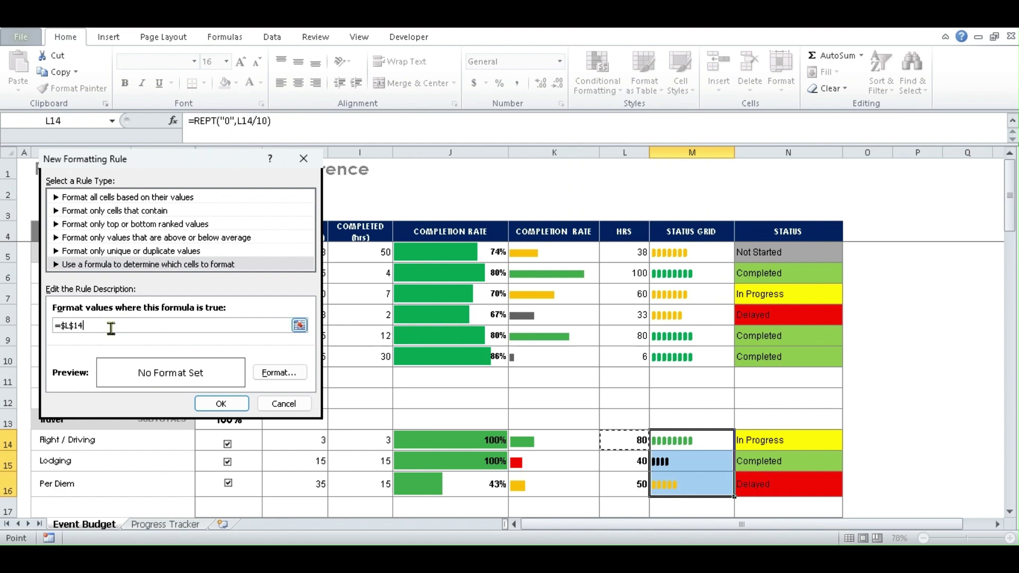
text(<50)
click(69, 325)
key(BackSpace)
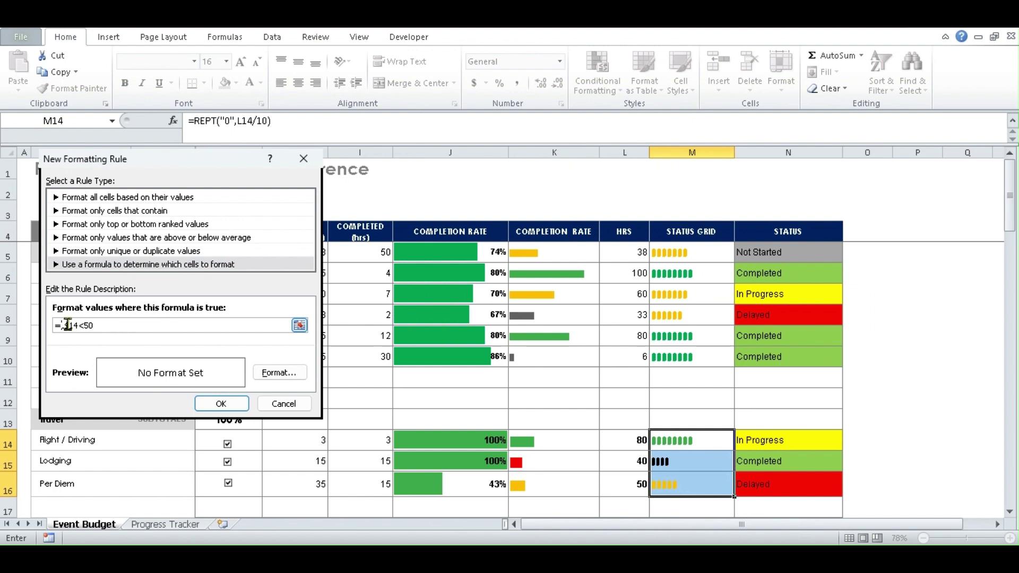
key(Left)
key(BackSpace)
Step: Give the =L14<50 rule a bold red font format, save it and apply it
click(282, 373)
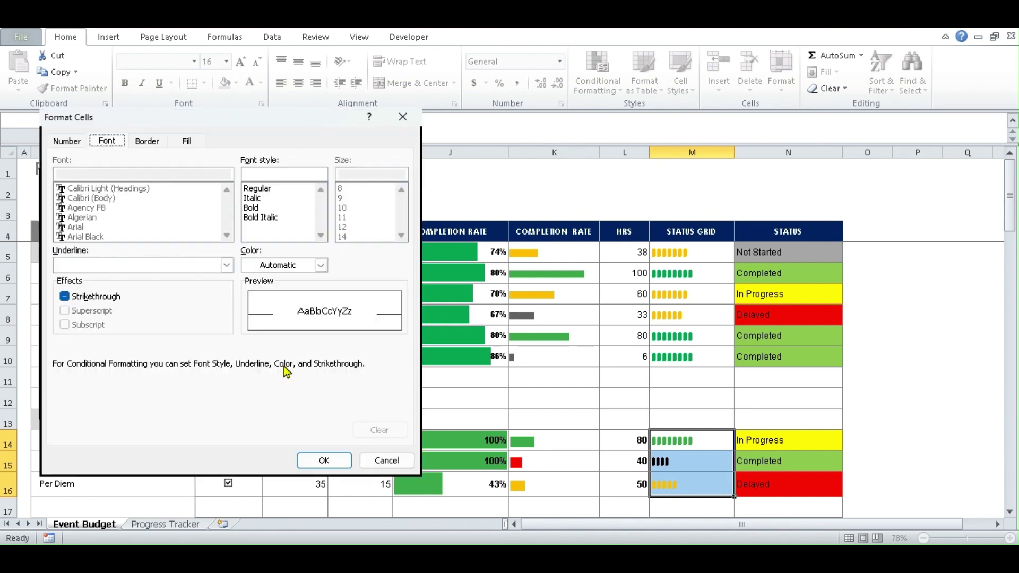
click(266, 208)
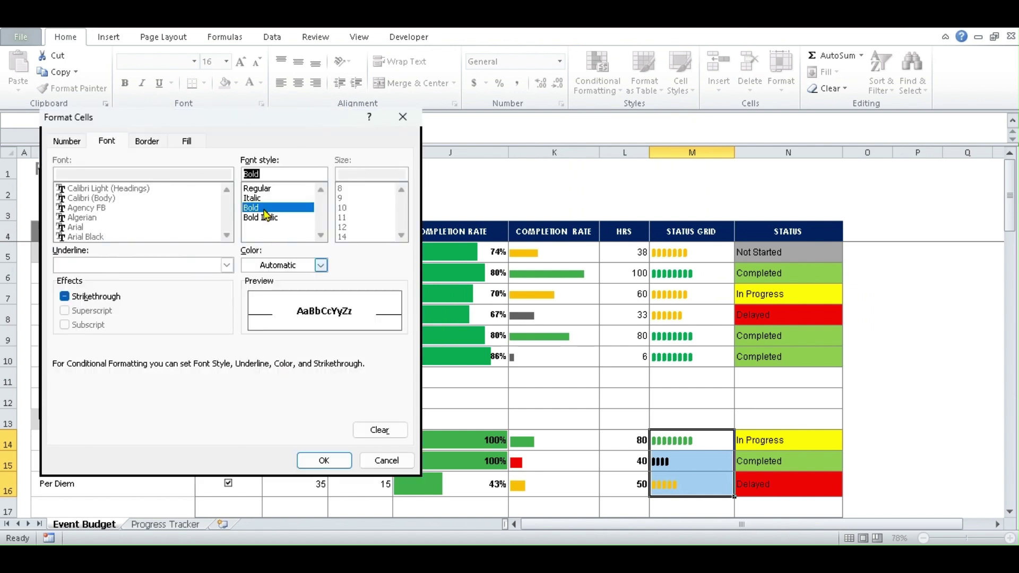
click(321, 265)
click(263, 392)
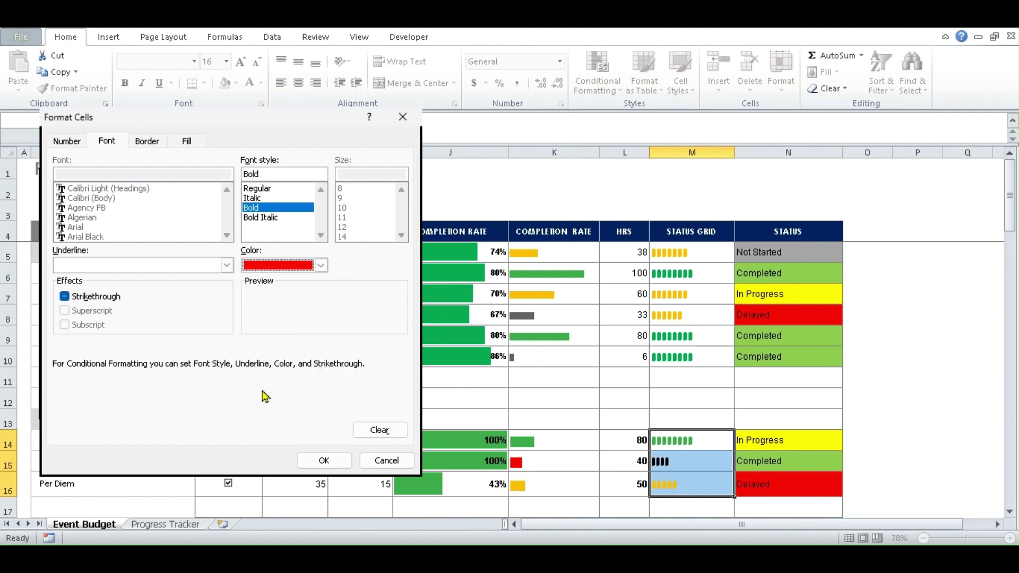
click(323, 460)
click(222, 404)
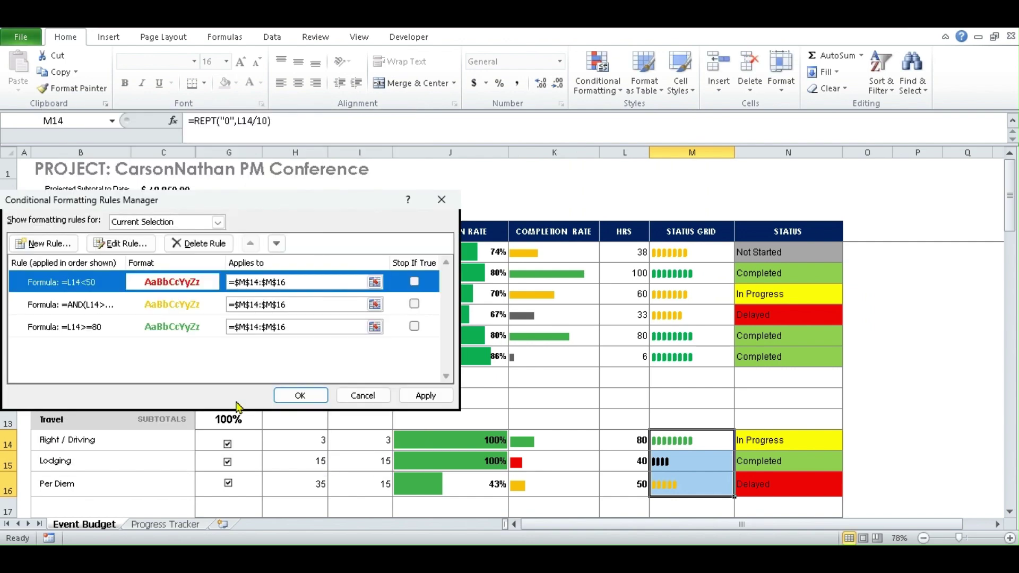
click(424, 395)
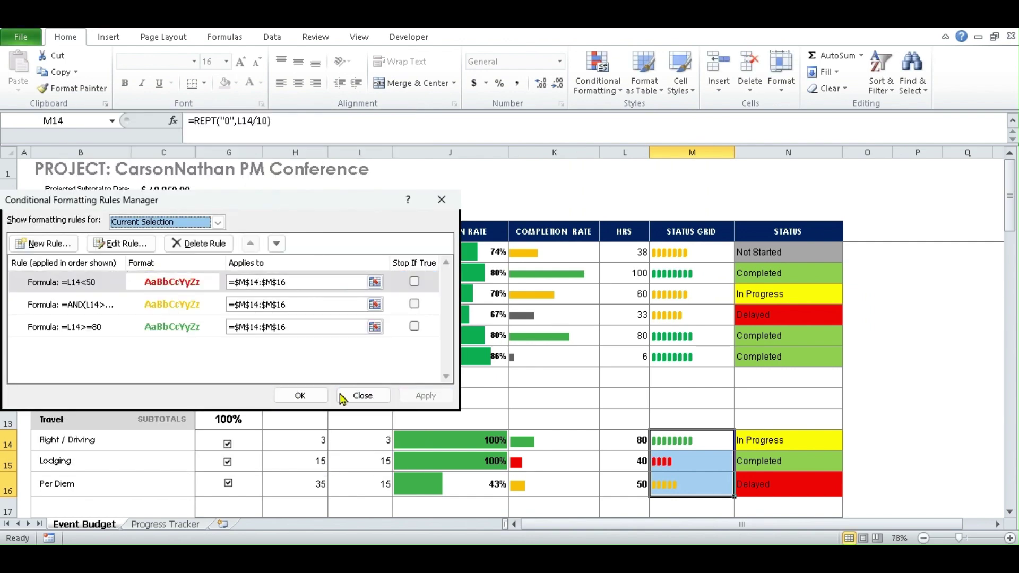
Step: Move the =L14>=80 rule to the first position in the rule order, apply the change and close the rules manager
click(181, 339)
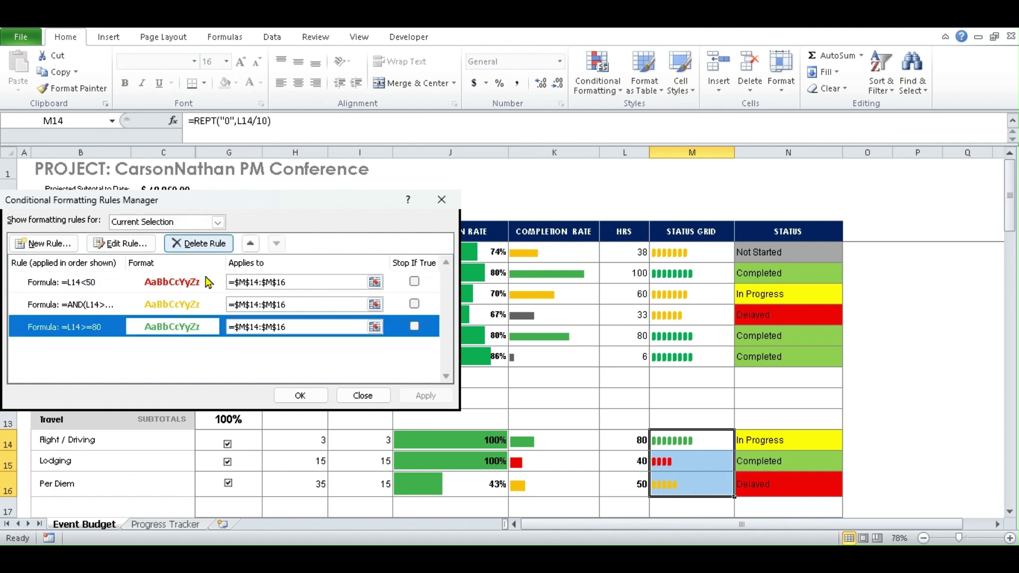
click(251, 244)
click(252, 245)
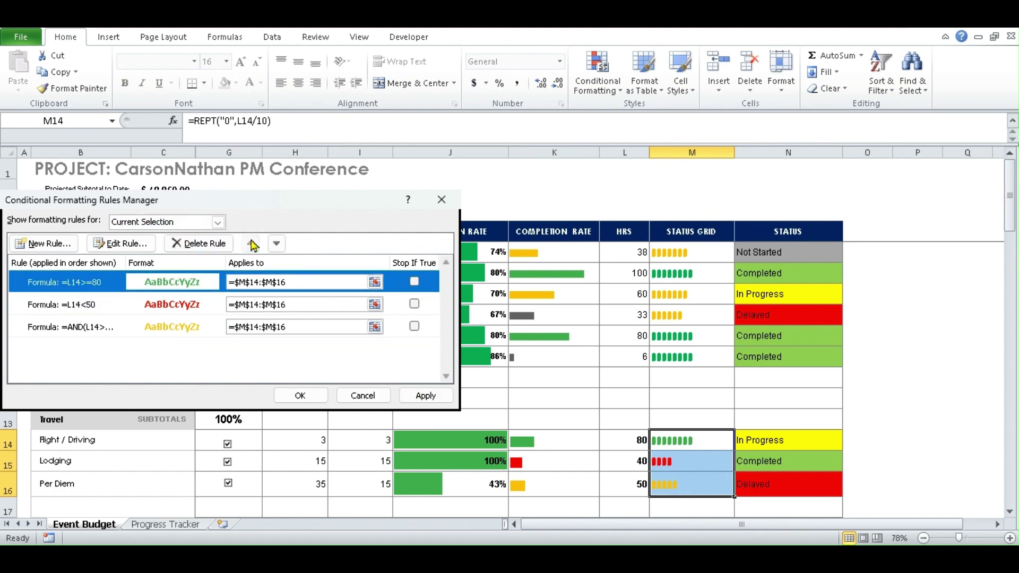
click(424, 396)
click(298, 396)
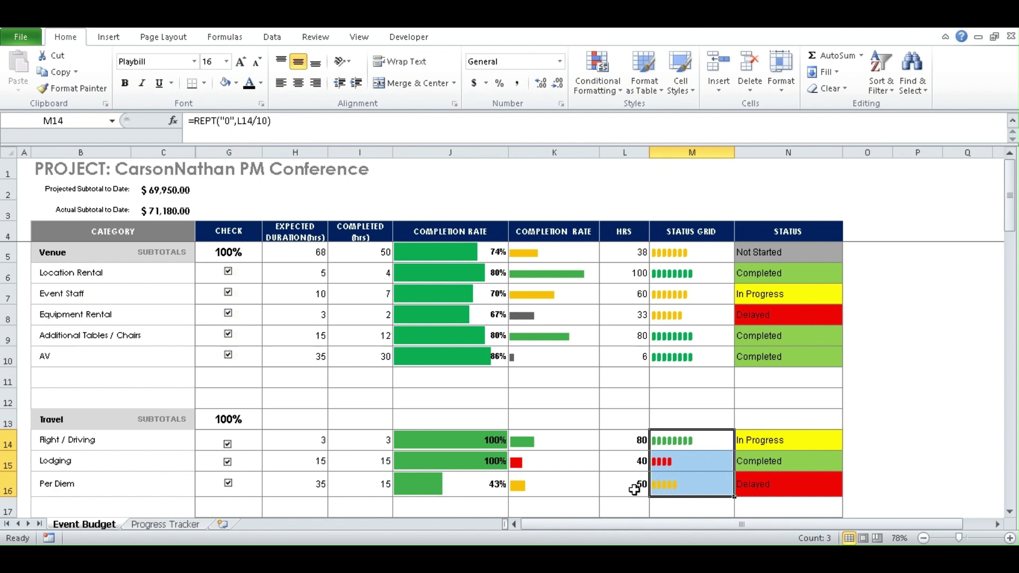
Step: Set the Travel hours to 40 for Flight / Driving, 80 for Lodging and 90 for Per Diem
click(631, 443)
text(40)
key(Return)
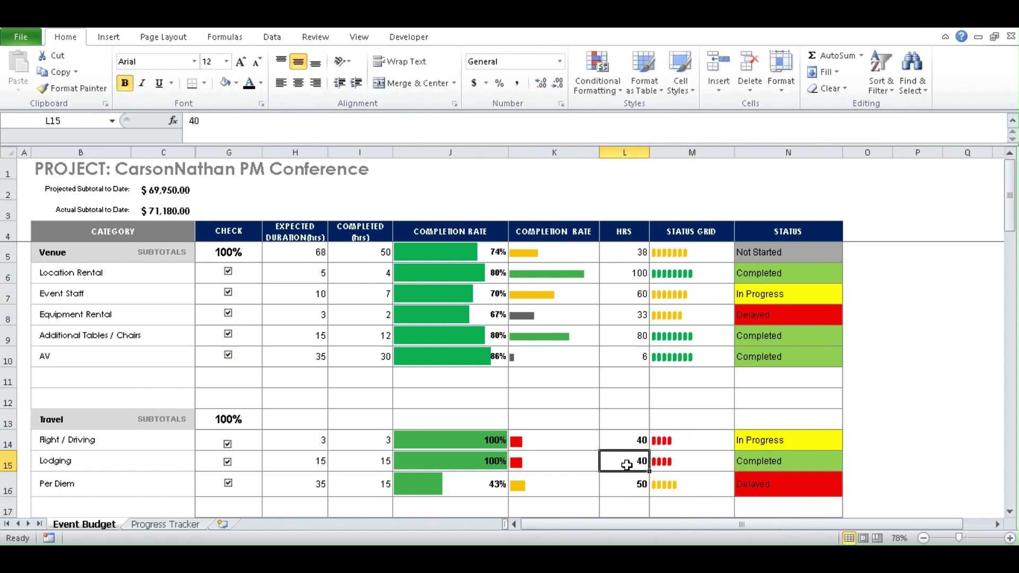
text(80)
key(Return)
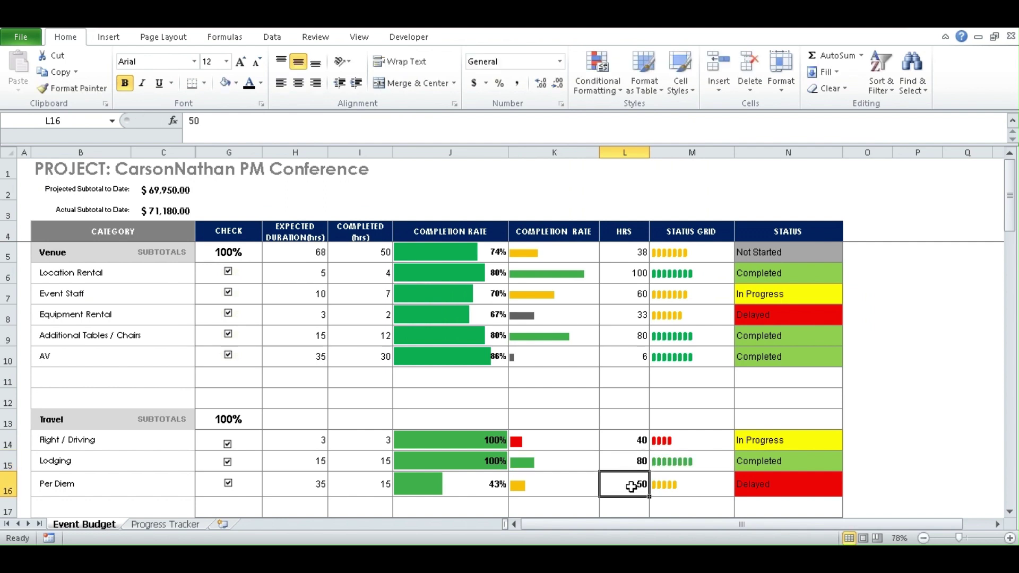
text(90)
key(Return)
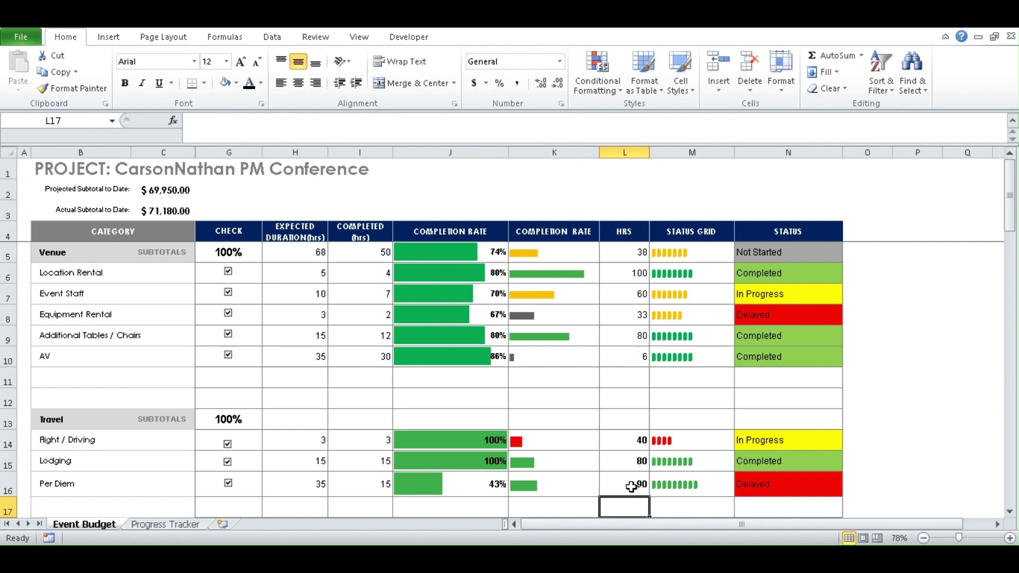